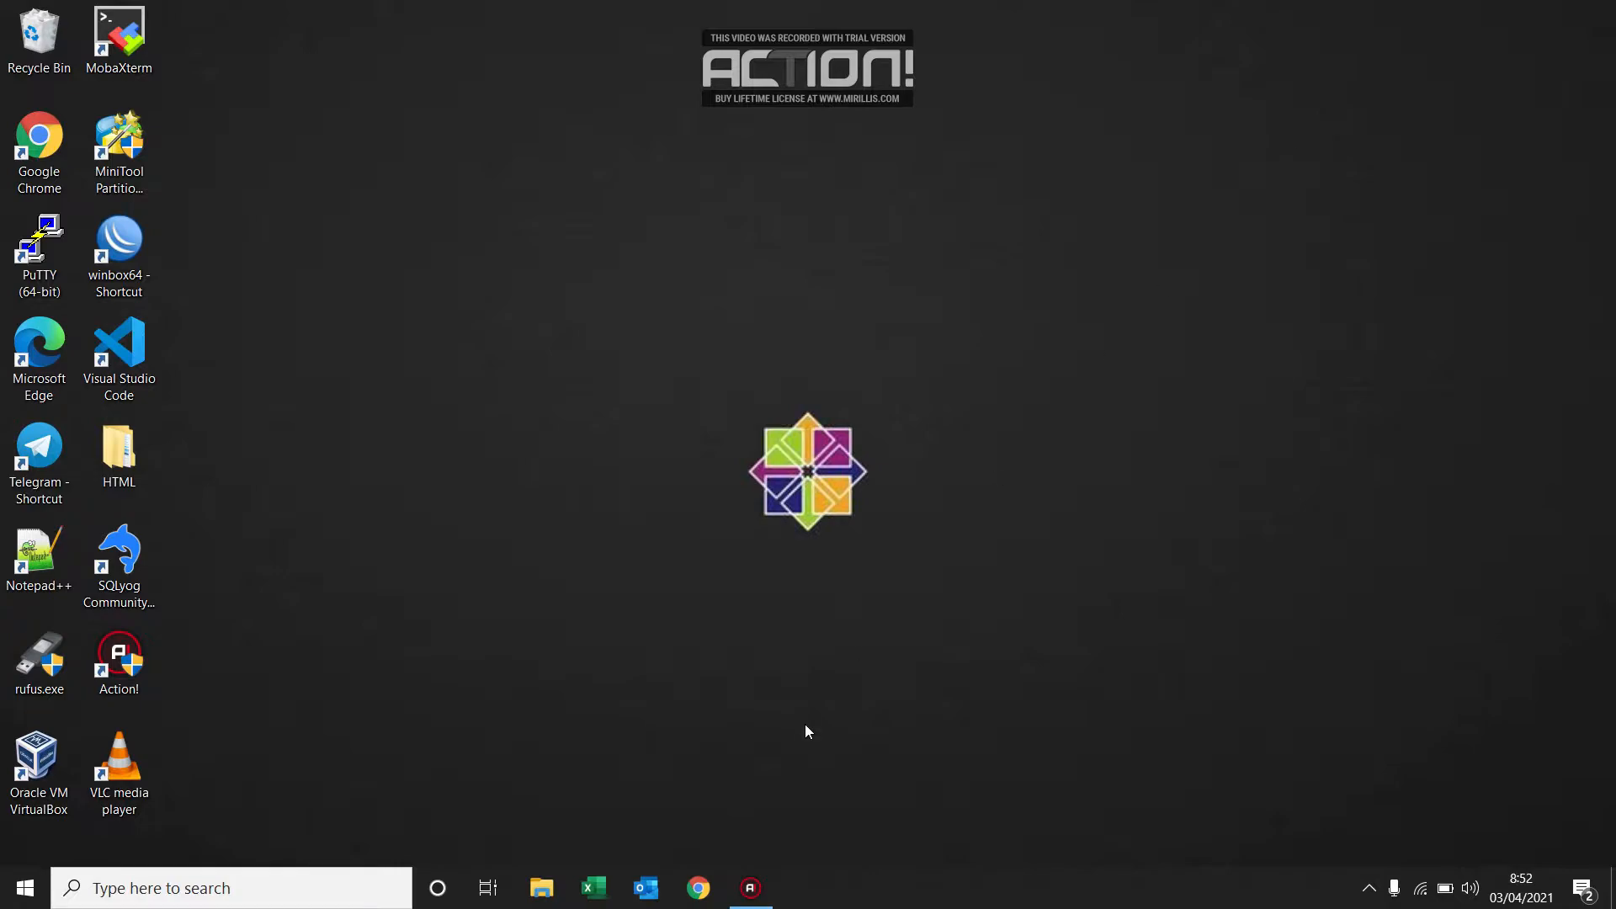
Open Chrome and search Google for "download centos 7 iso 64 bit".
left_click(703, 891)
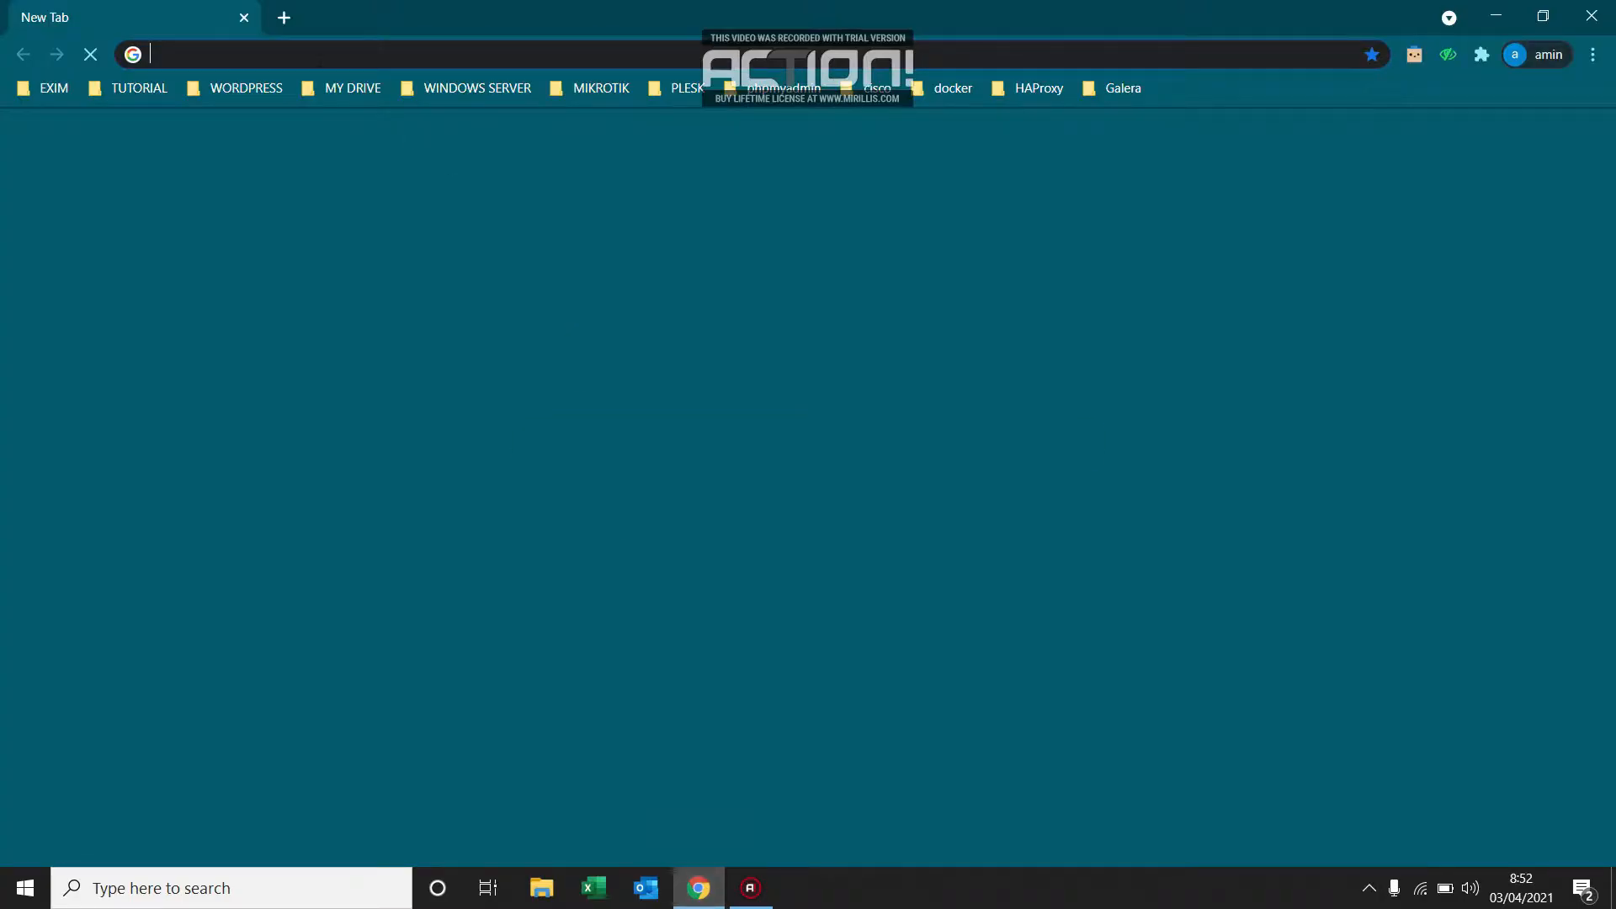
left_click(293, 55)
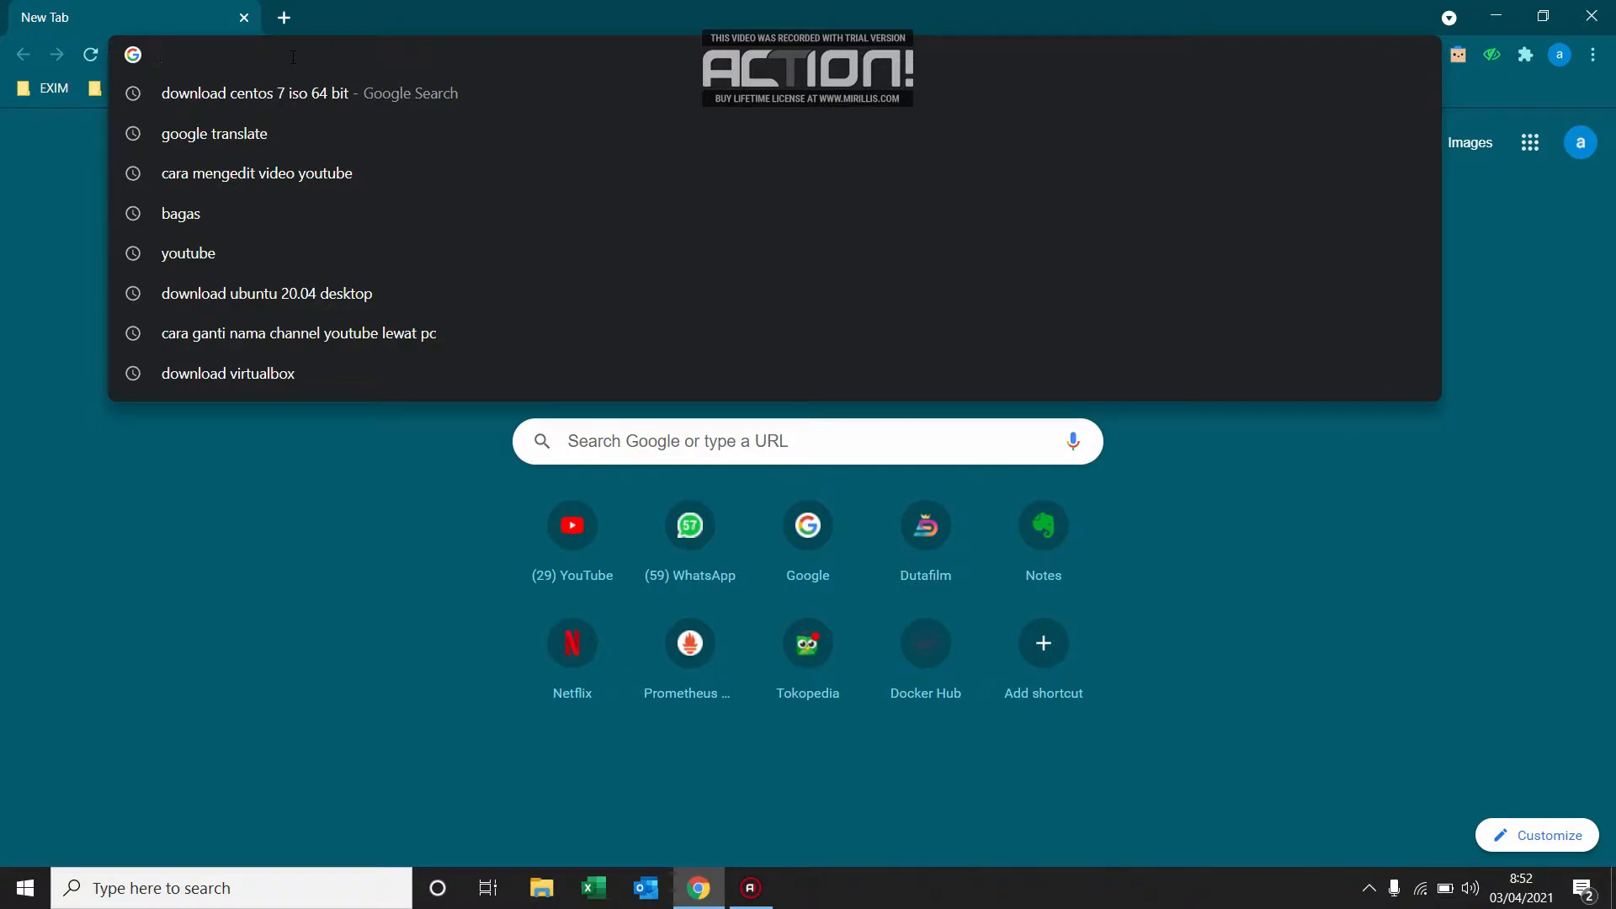
left_click(261, 93)
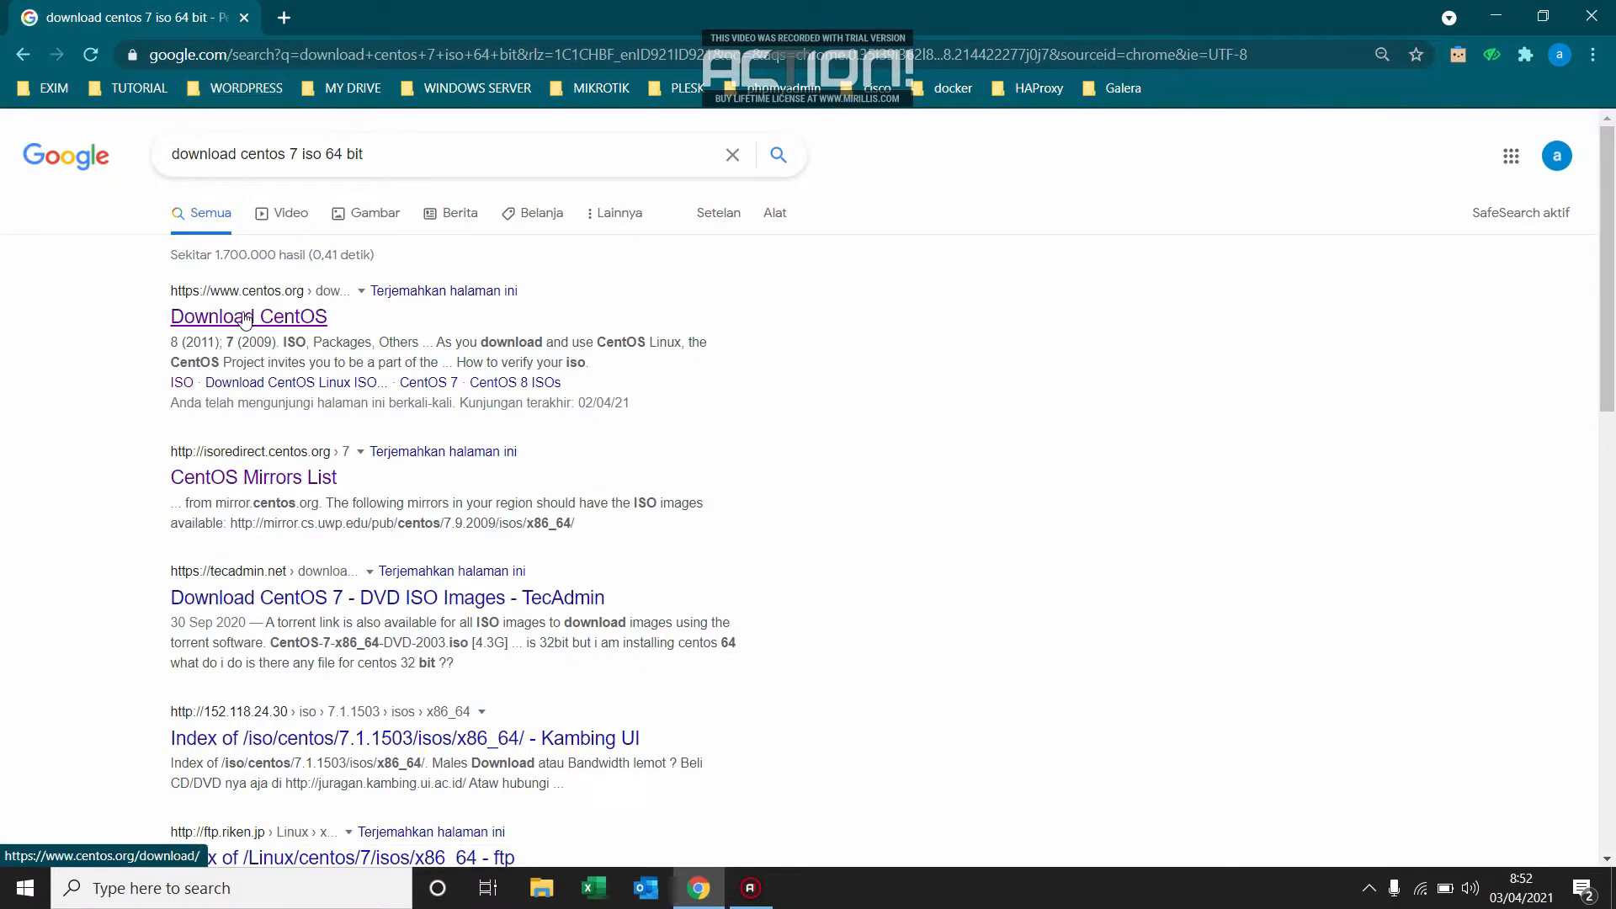
View the x86_64 ISO mirror list for CentOS Linux 7 (2009) from the centos.org download page, and close the browser.
left_click(249, 319)
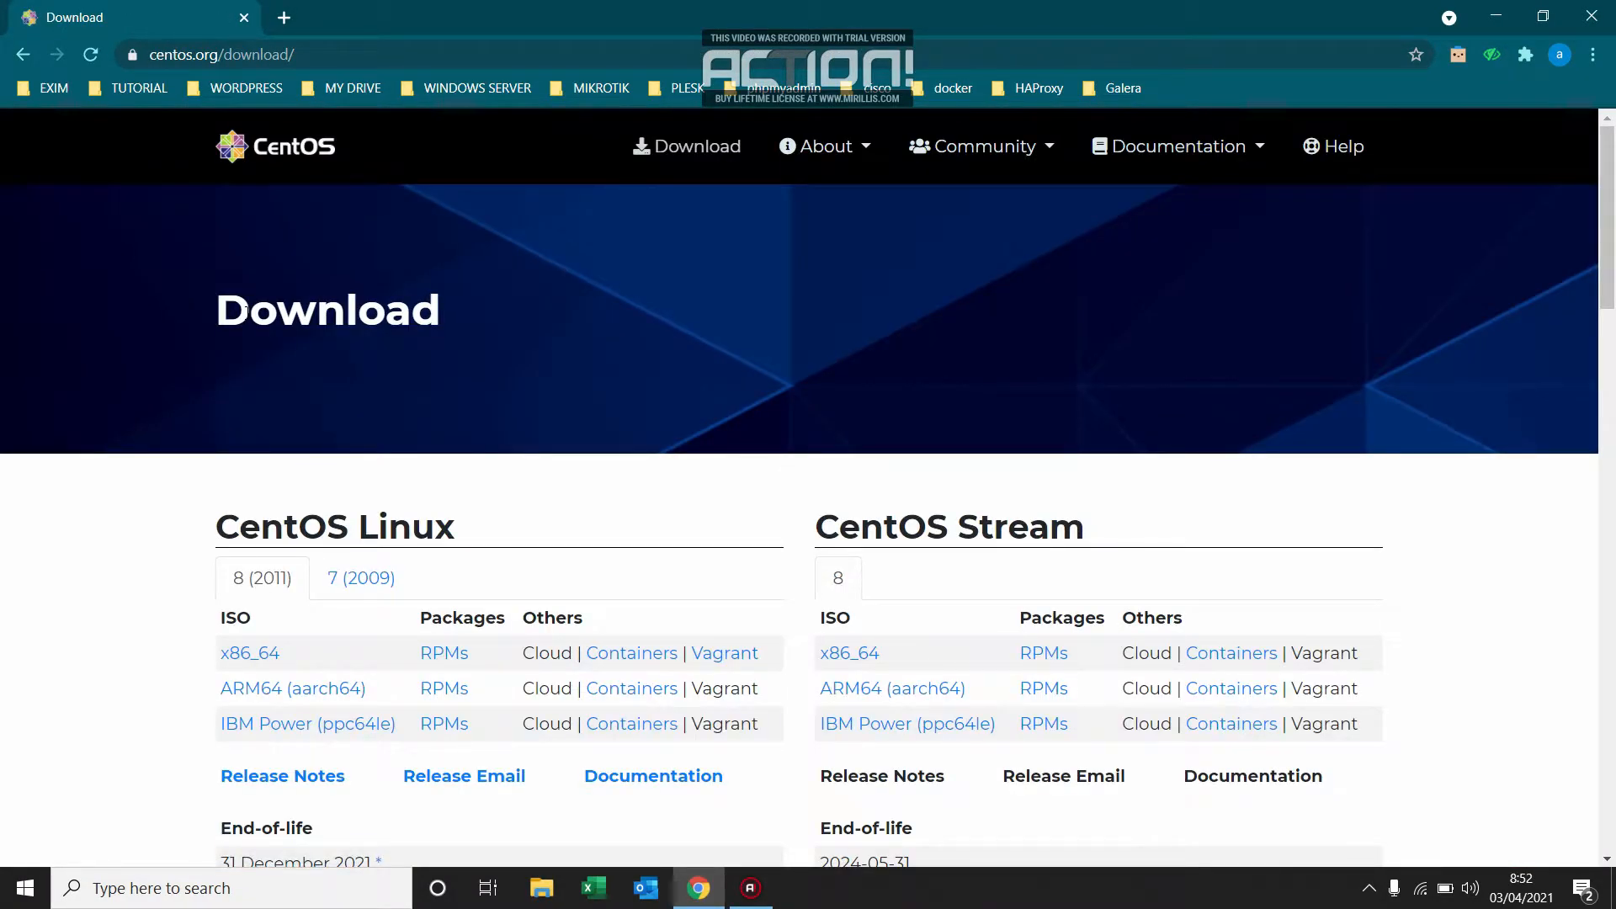
left_click(348, 581)
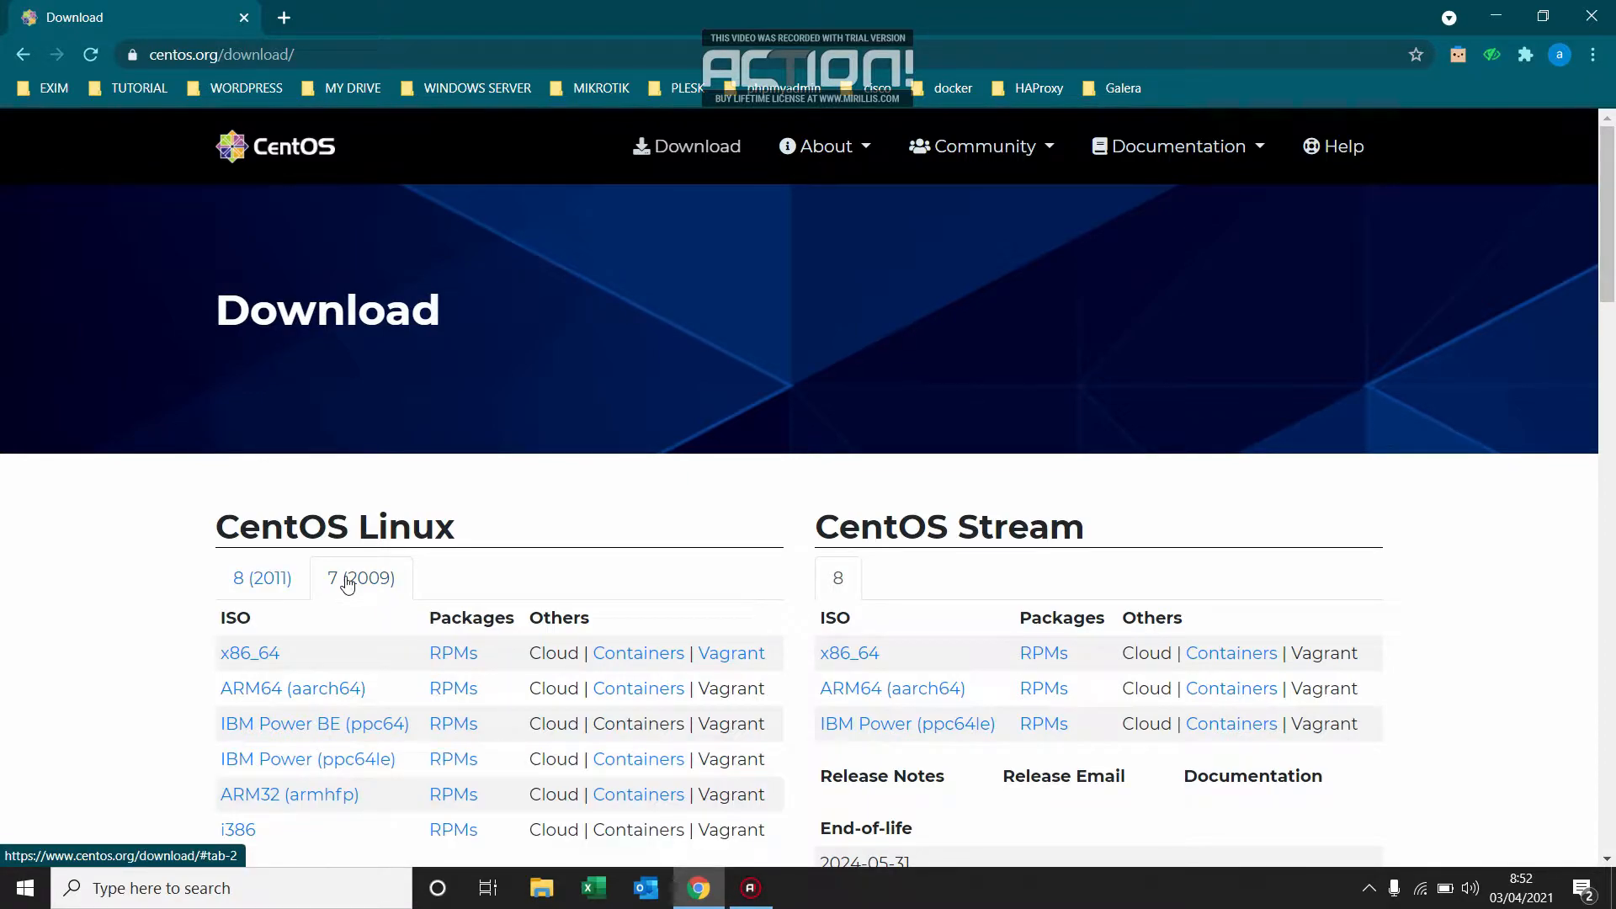
left_click(264, 661)
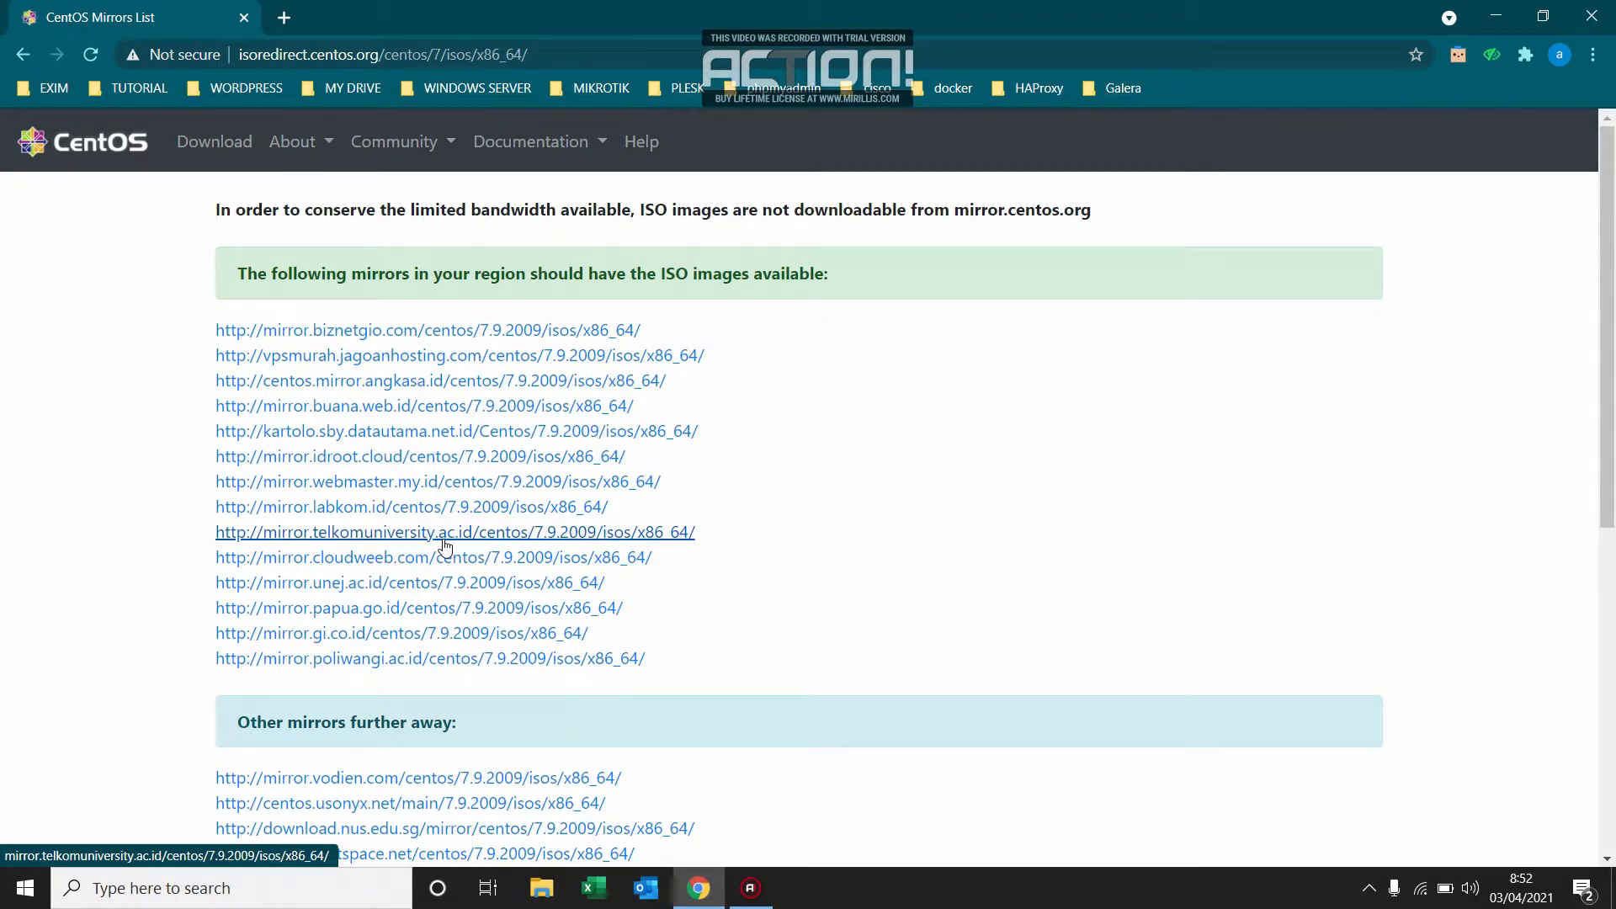
left_click(1592, 15)
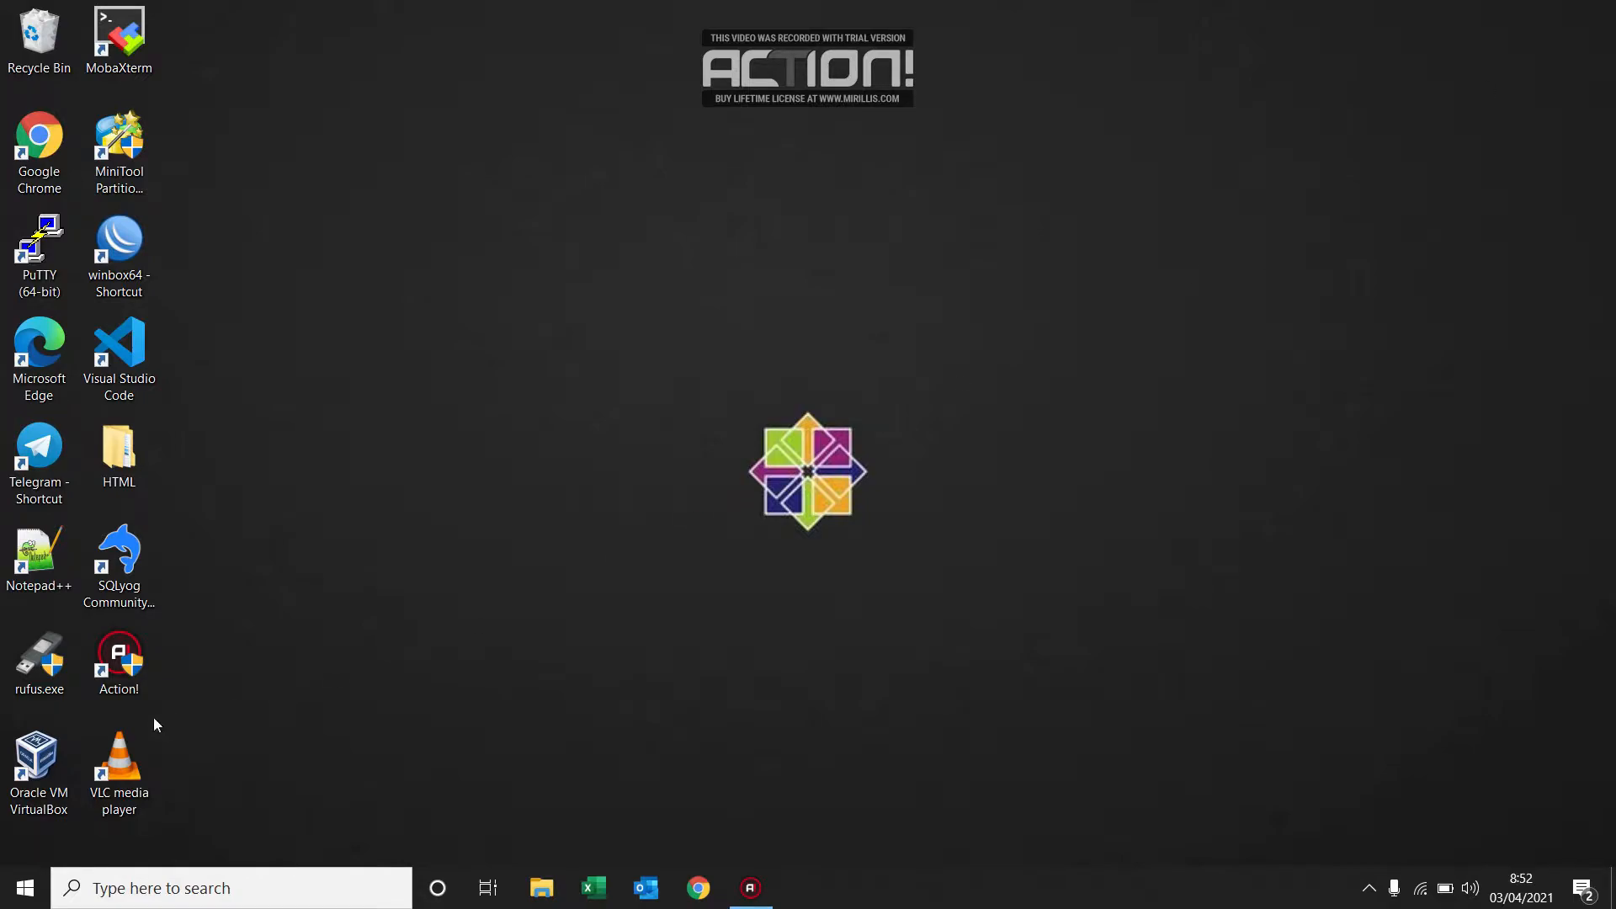
Open Oracle VM VirtualBox and begin creating a new virtual machine named "centos 7".
double_click(47, 766)
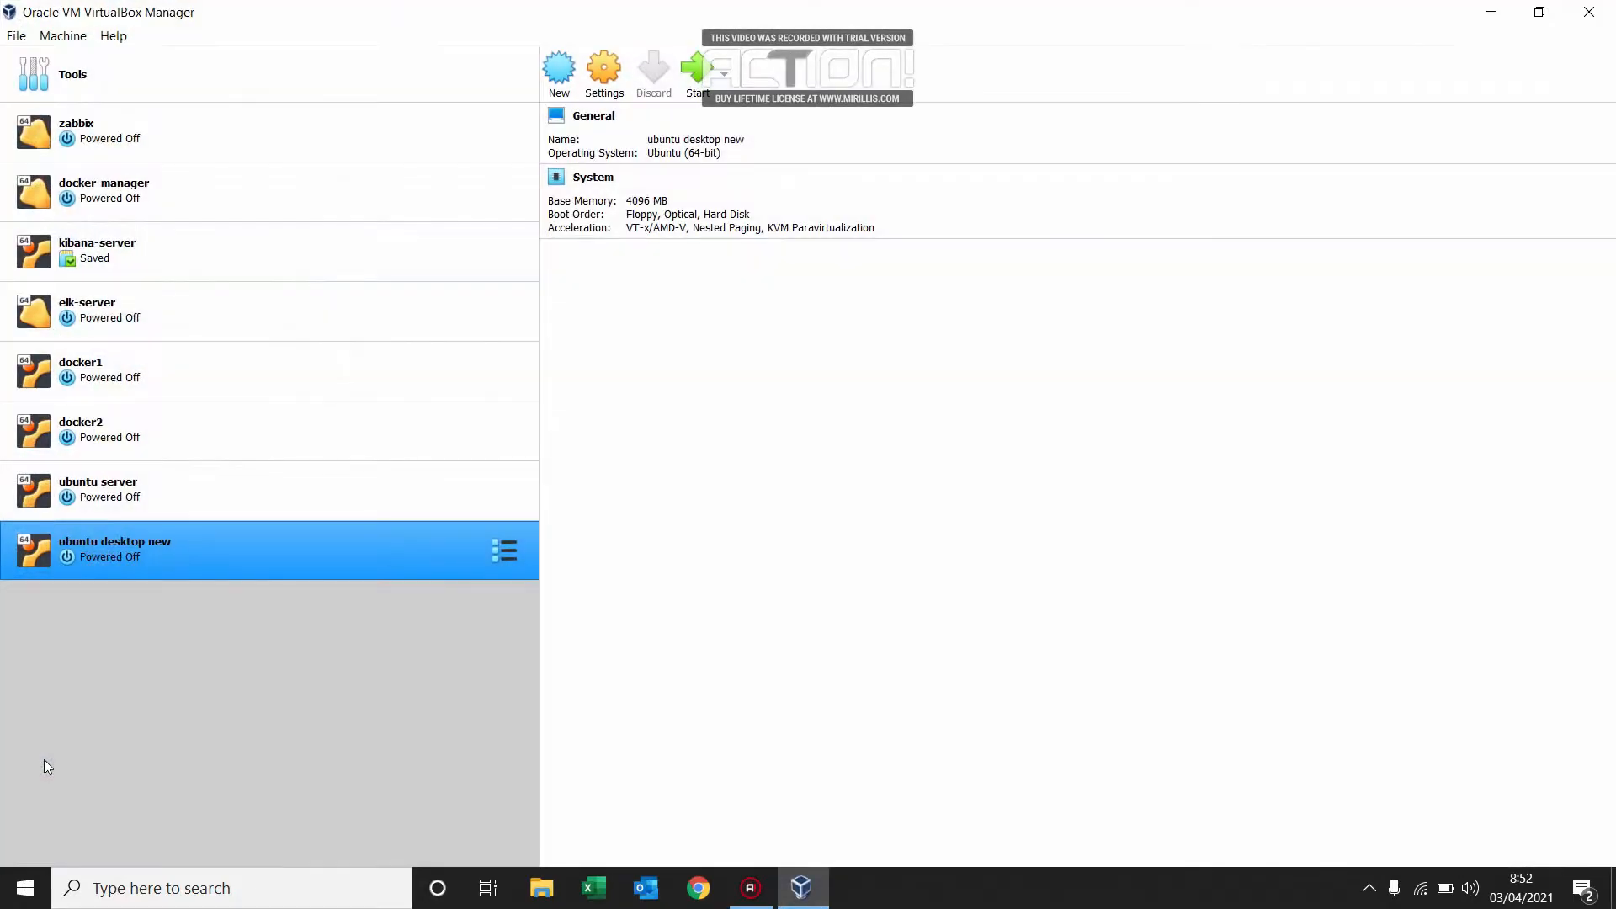
left_click(564, 87)
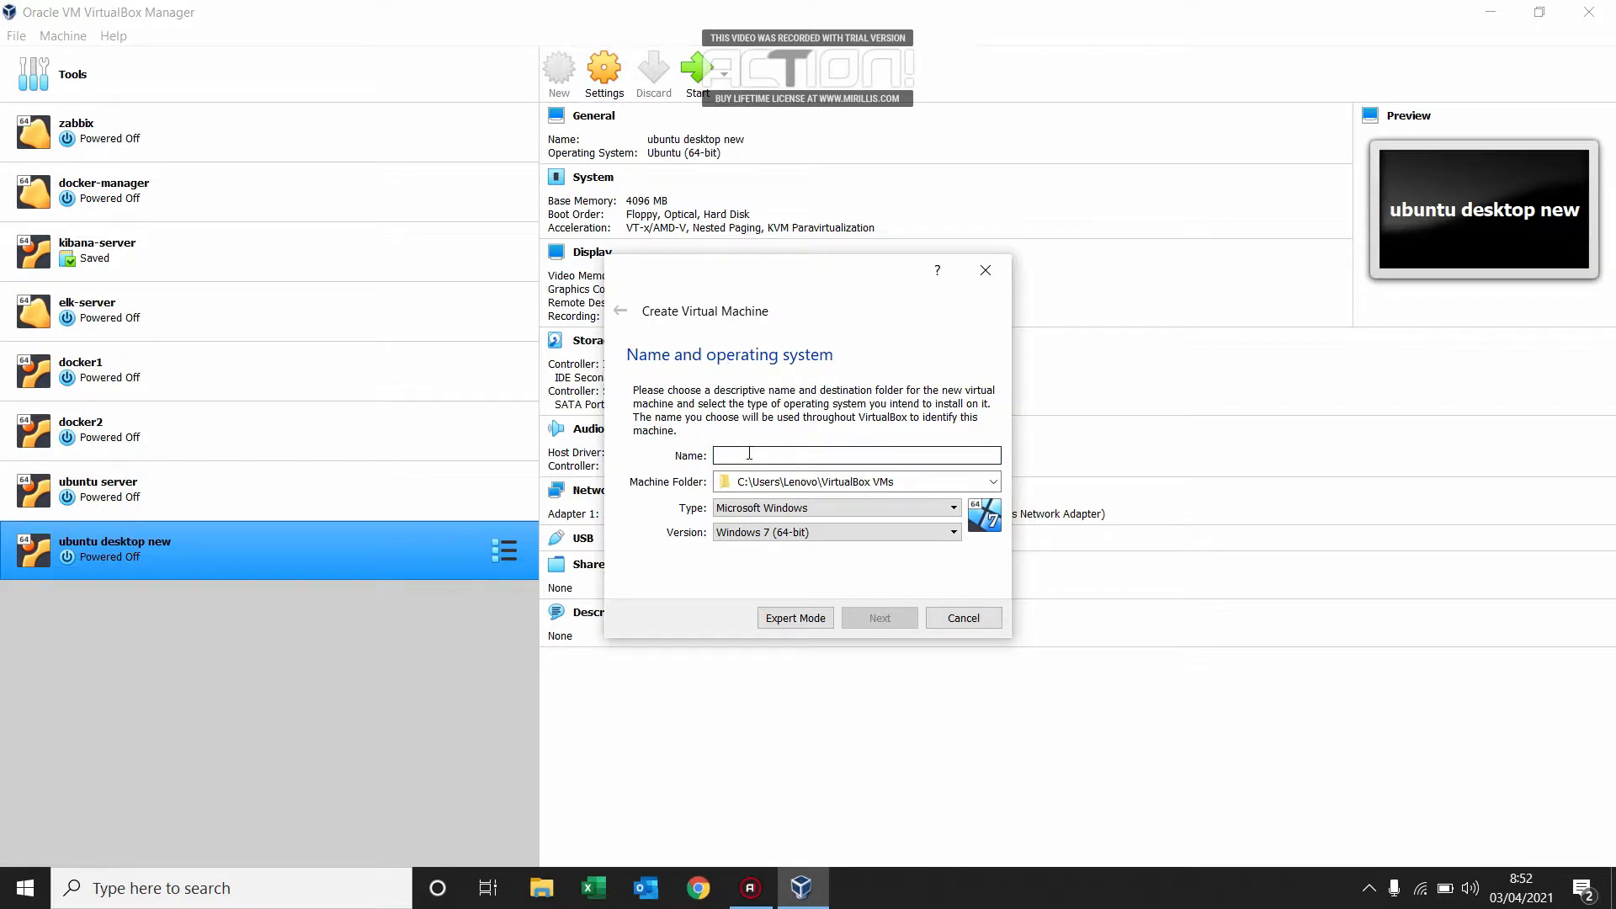
type("cen")
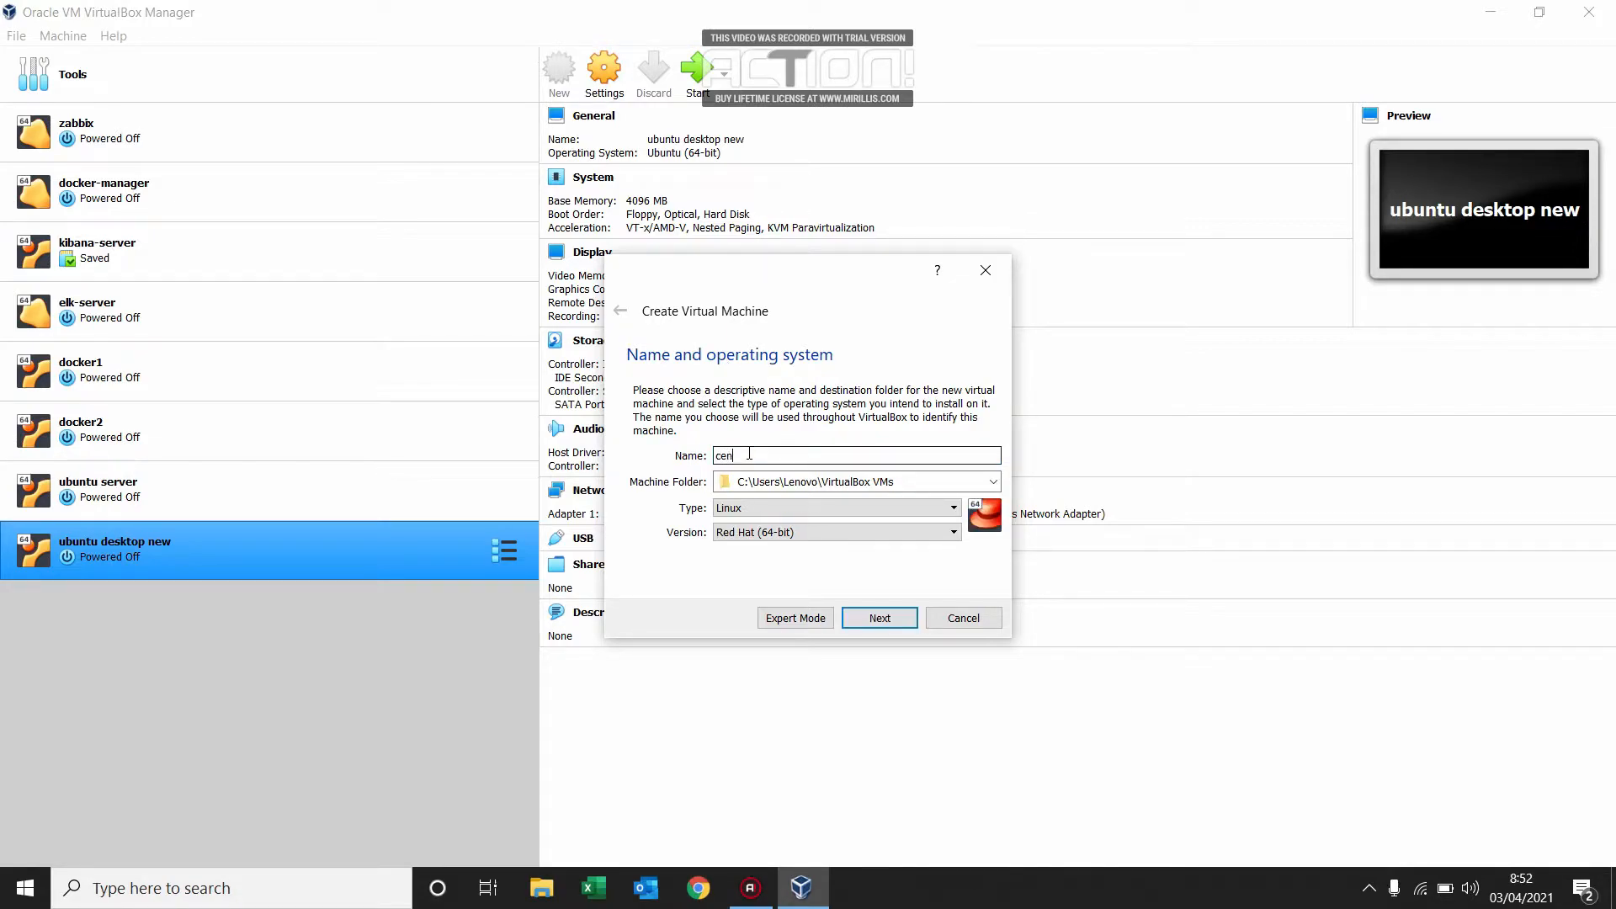
type("tos 7")
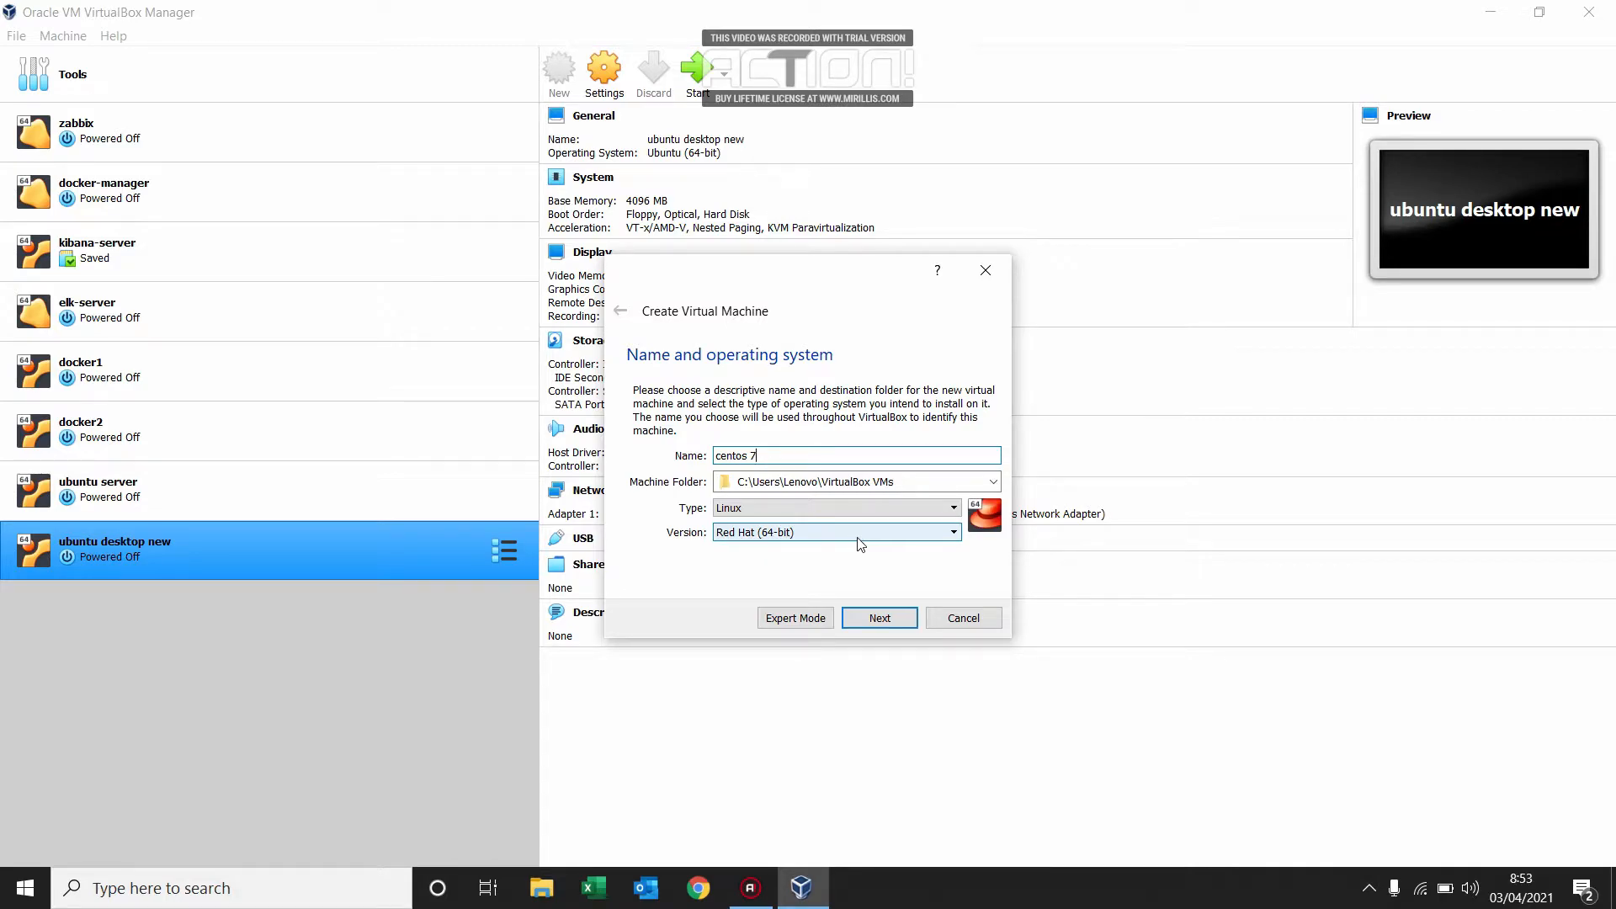
Try to continue creating the machine with the version set to Other Linux (64-bit).
left_click(814, 536)
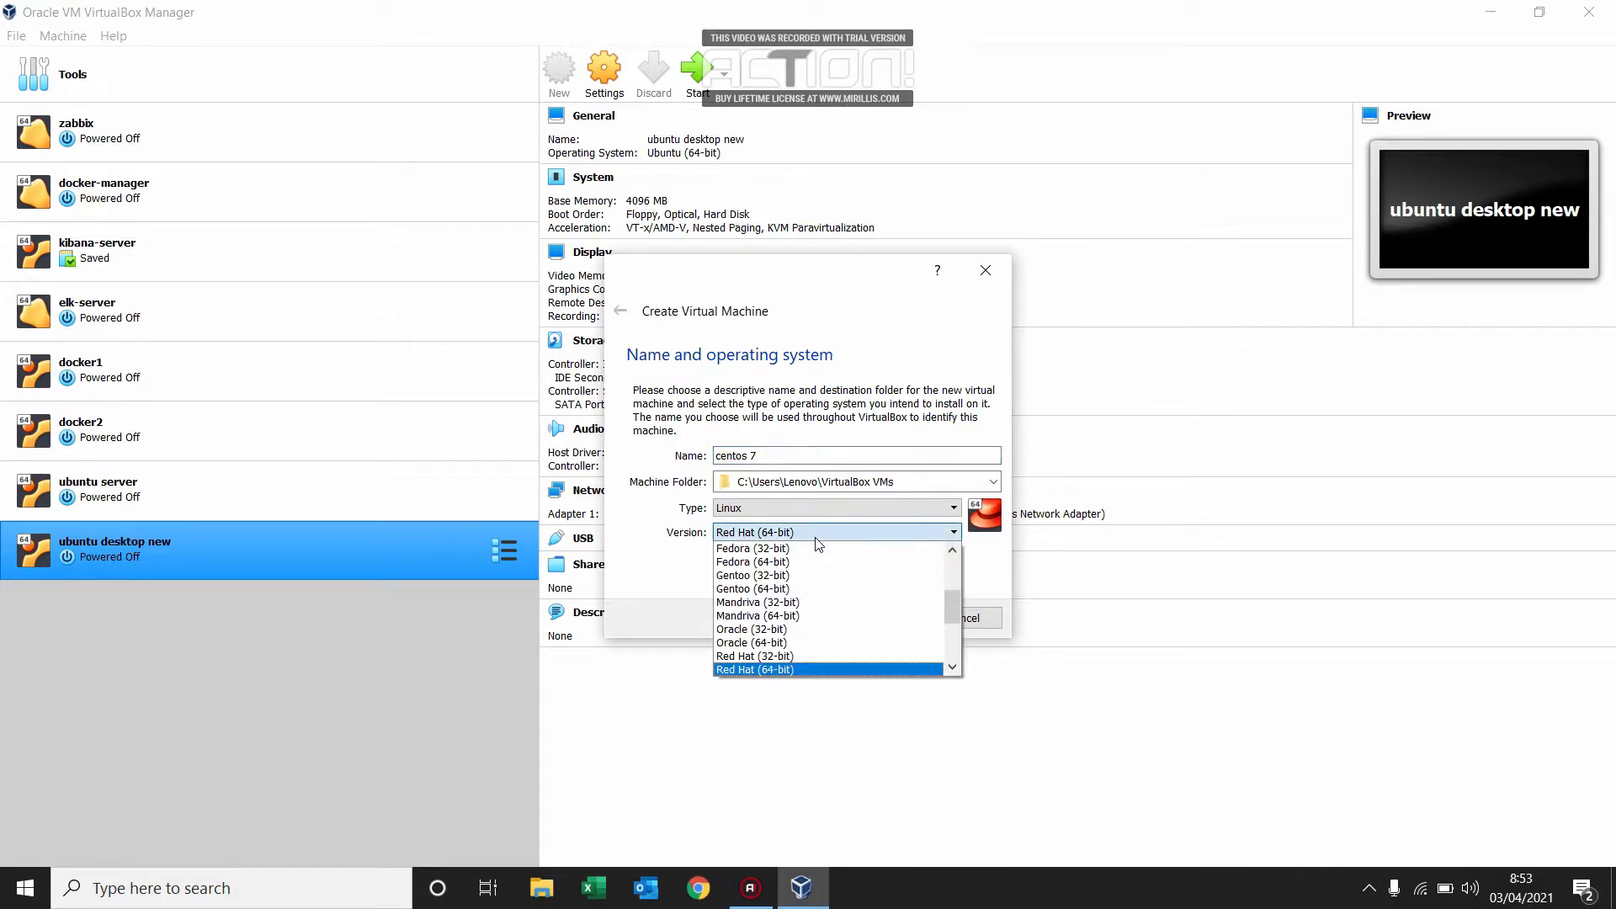
left_click_drag(953, 608, 957, 653)
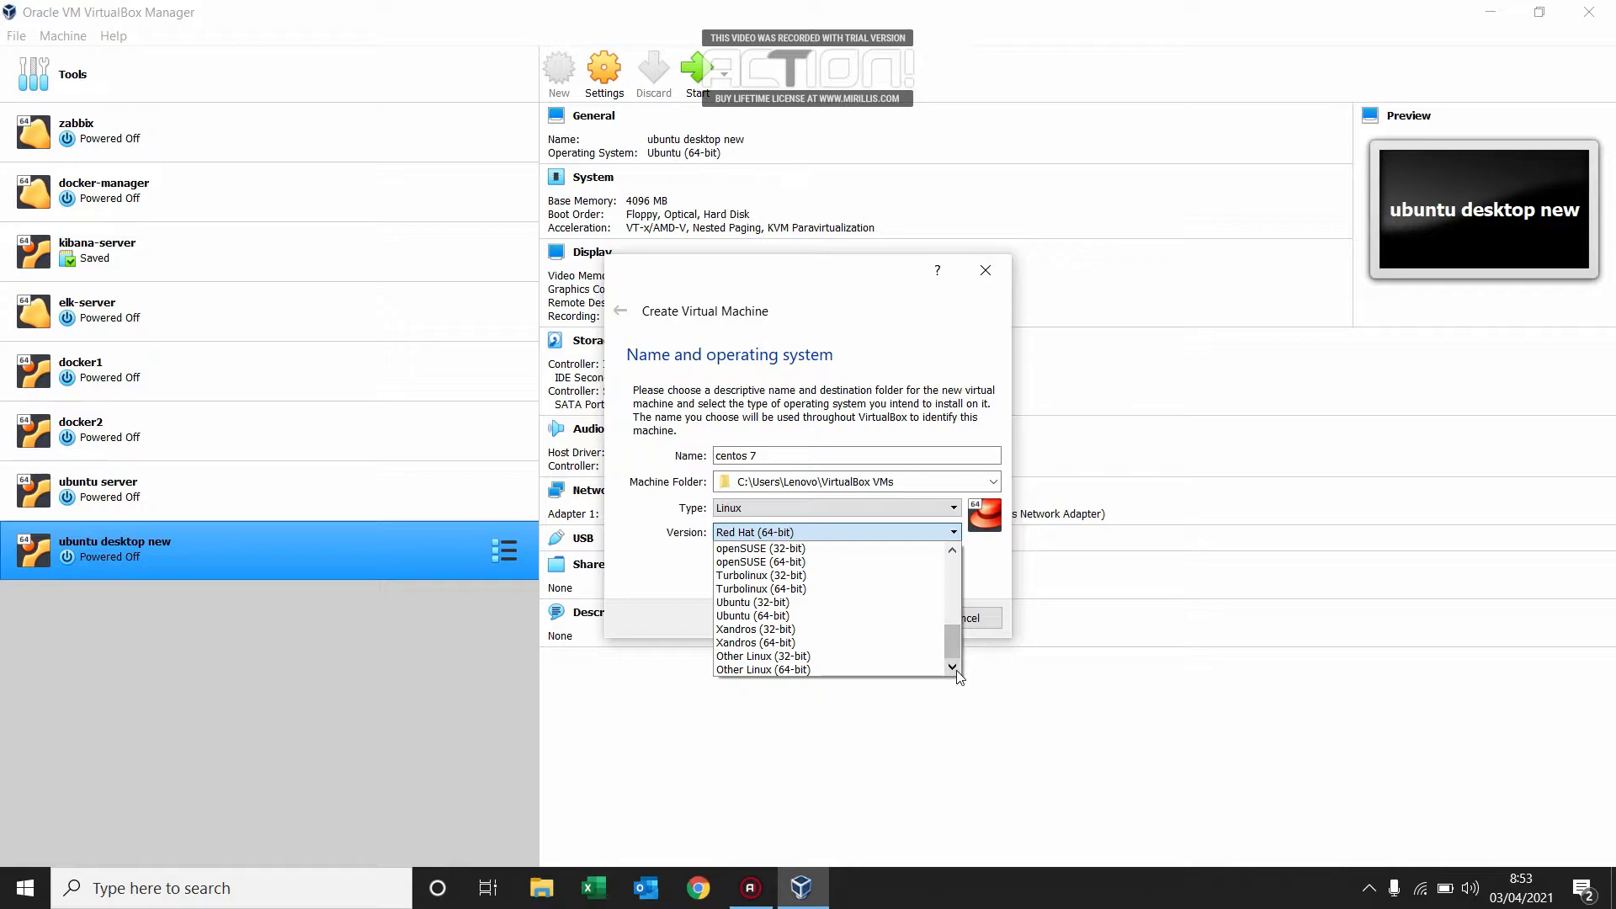
left_click(882, 671)
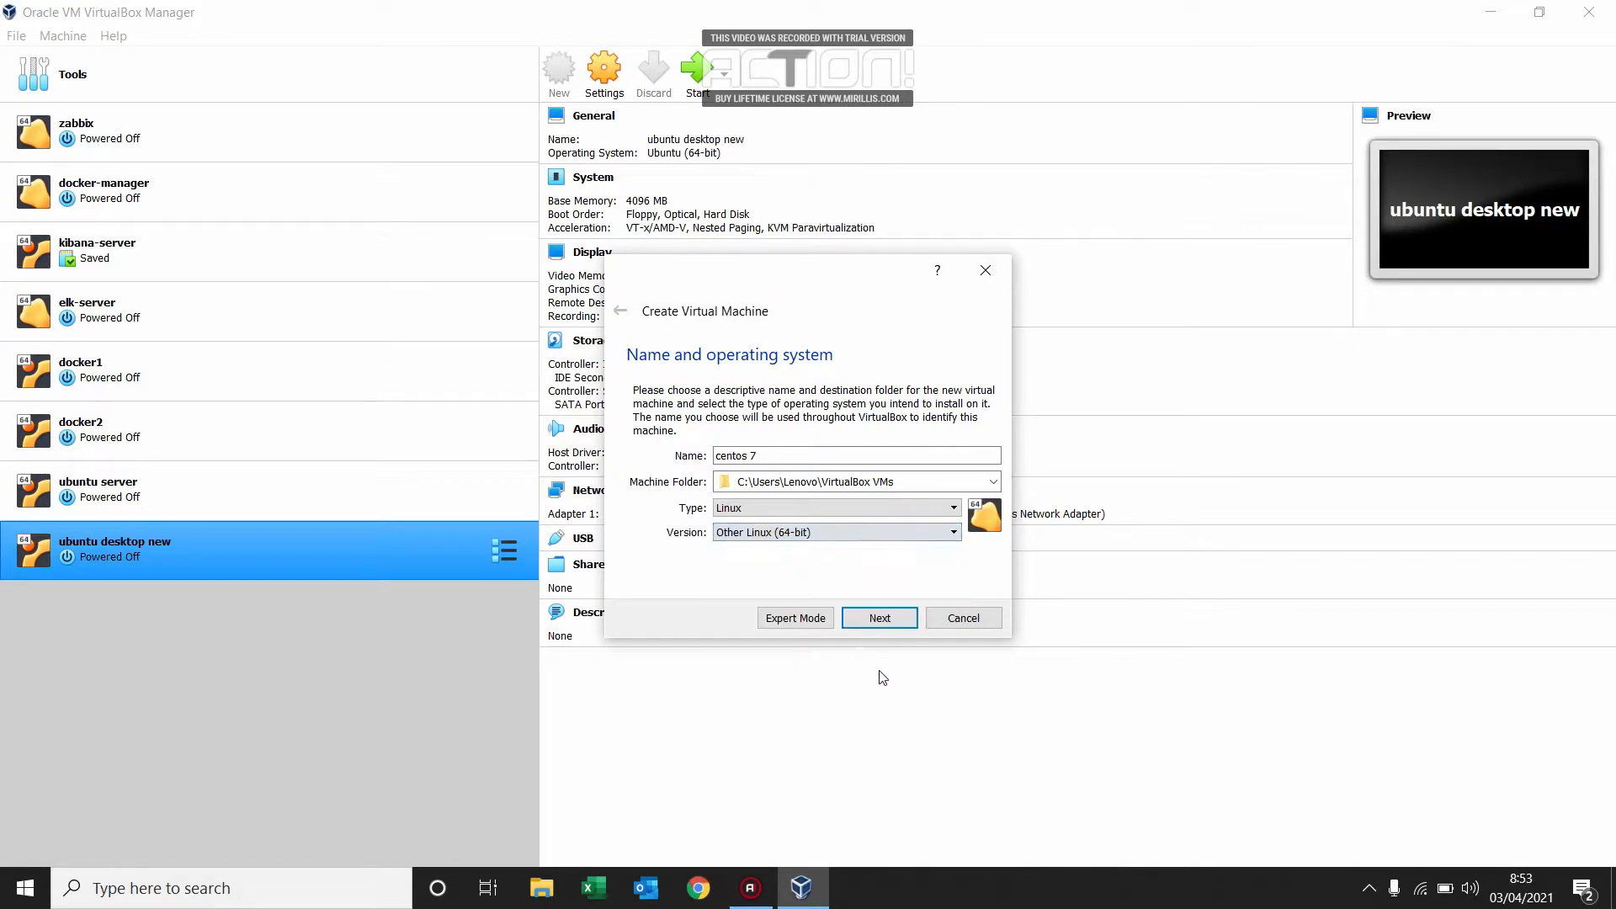
left_click(898, 619)
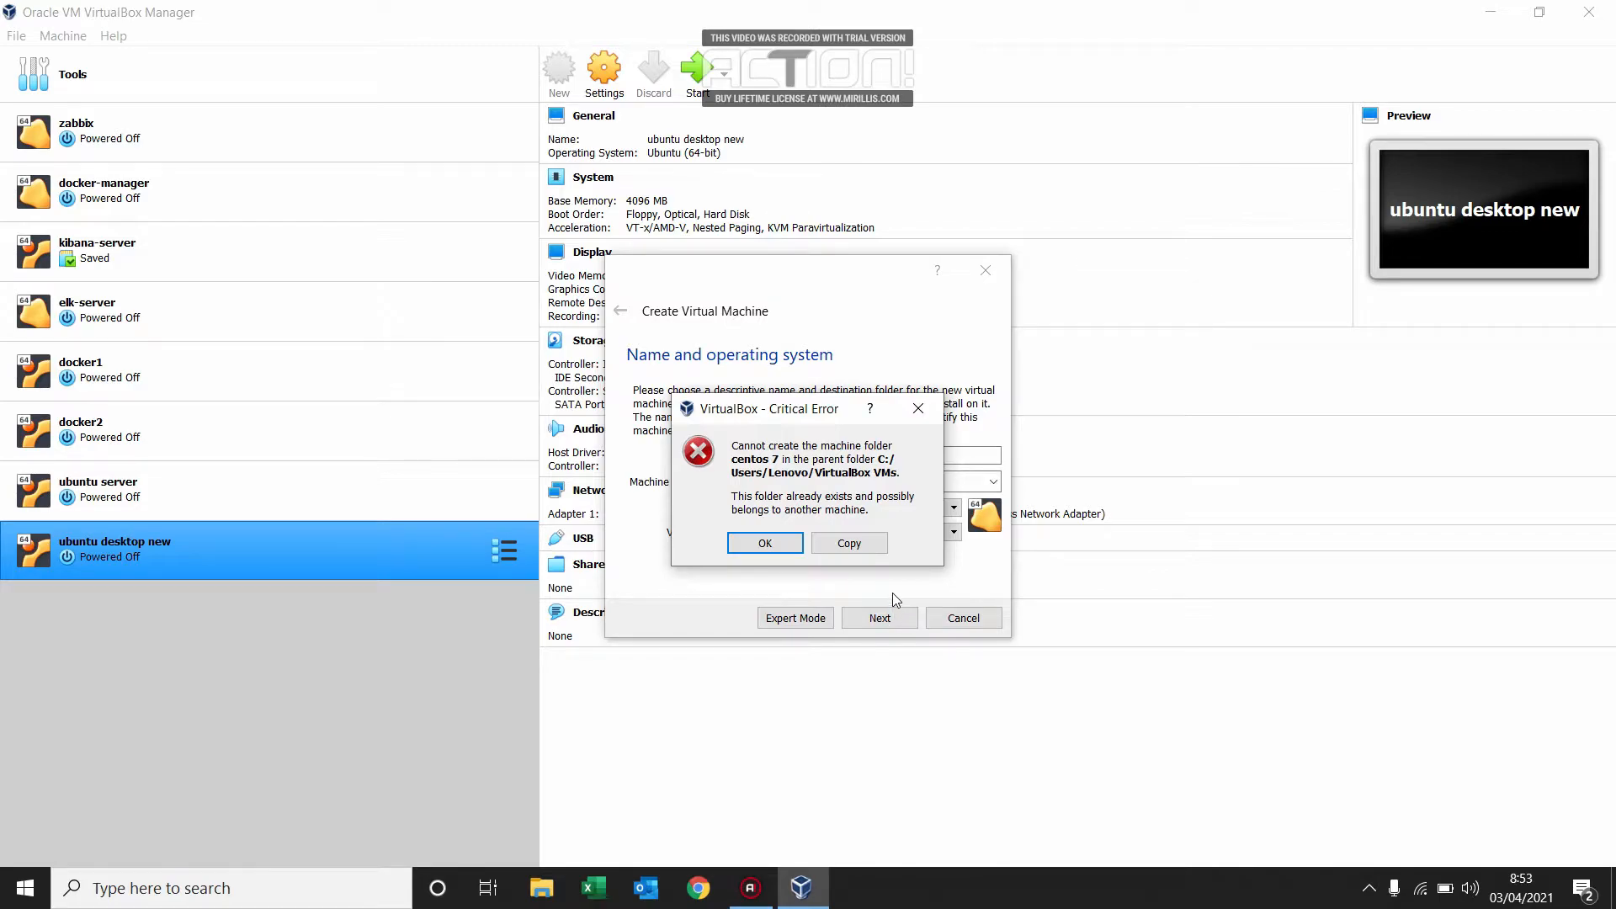
left_click(917, 410)
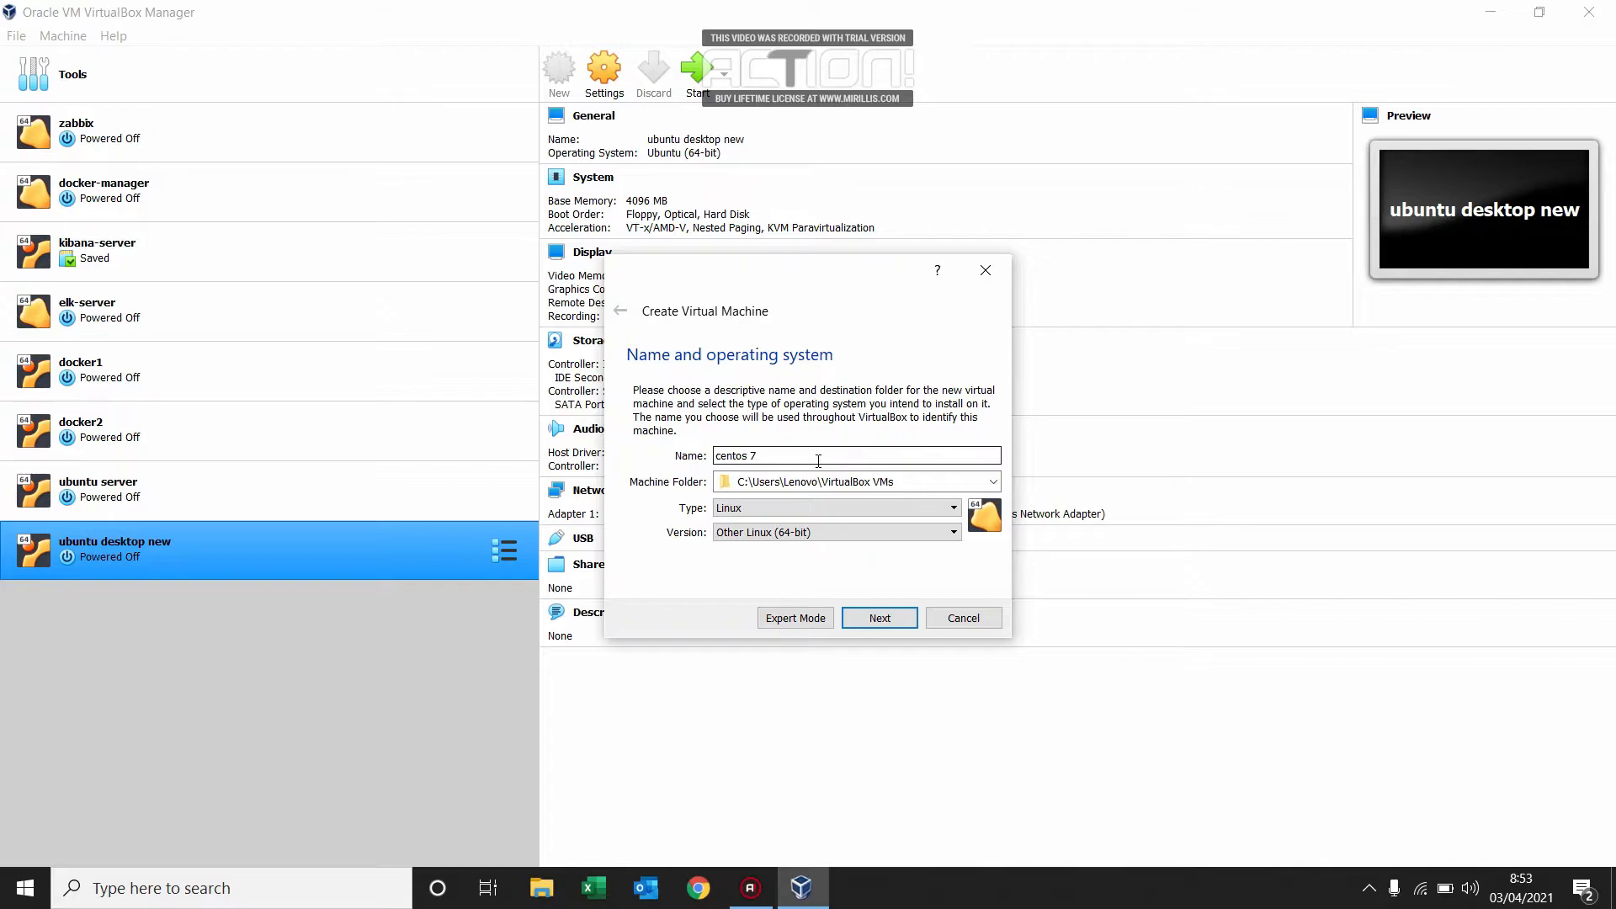
Extend the machine name to "centos 7 new" and accept the recommended memory size of 1024 MB.
type("new")
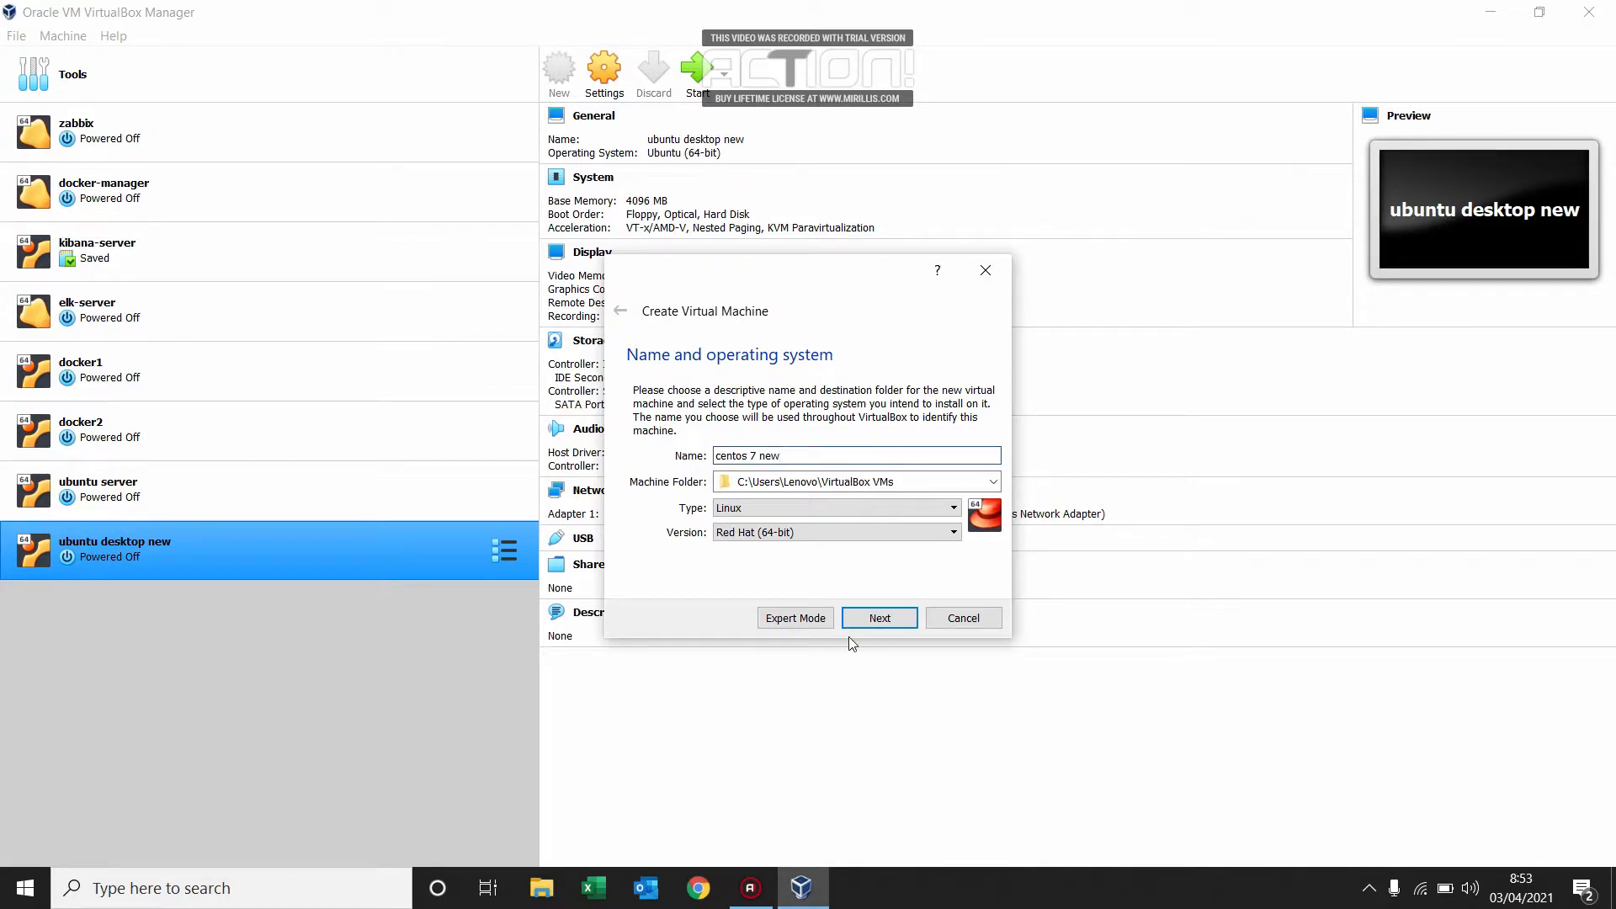
left_click(880, 620)
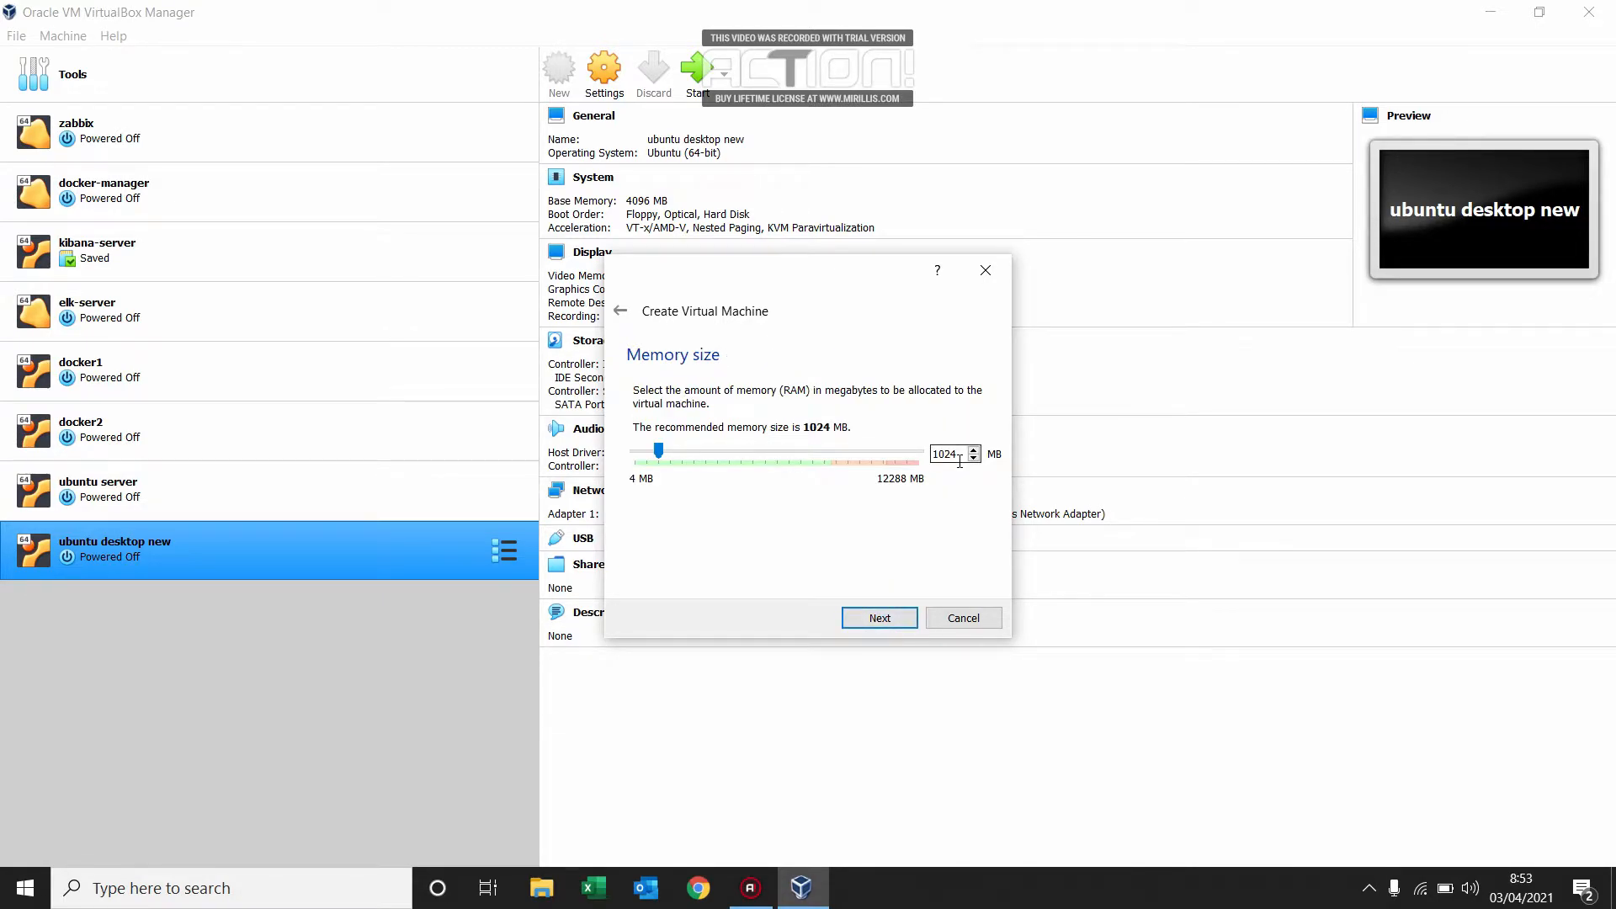
left_click(880, 618)
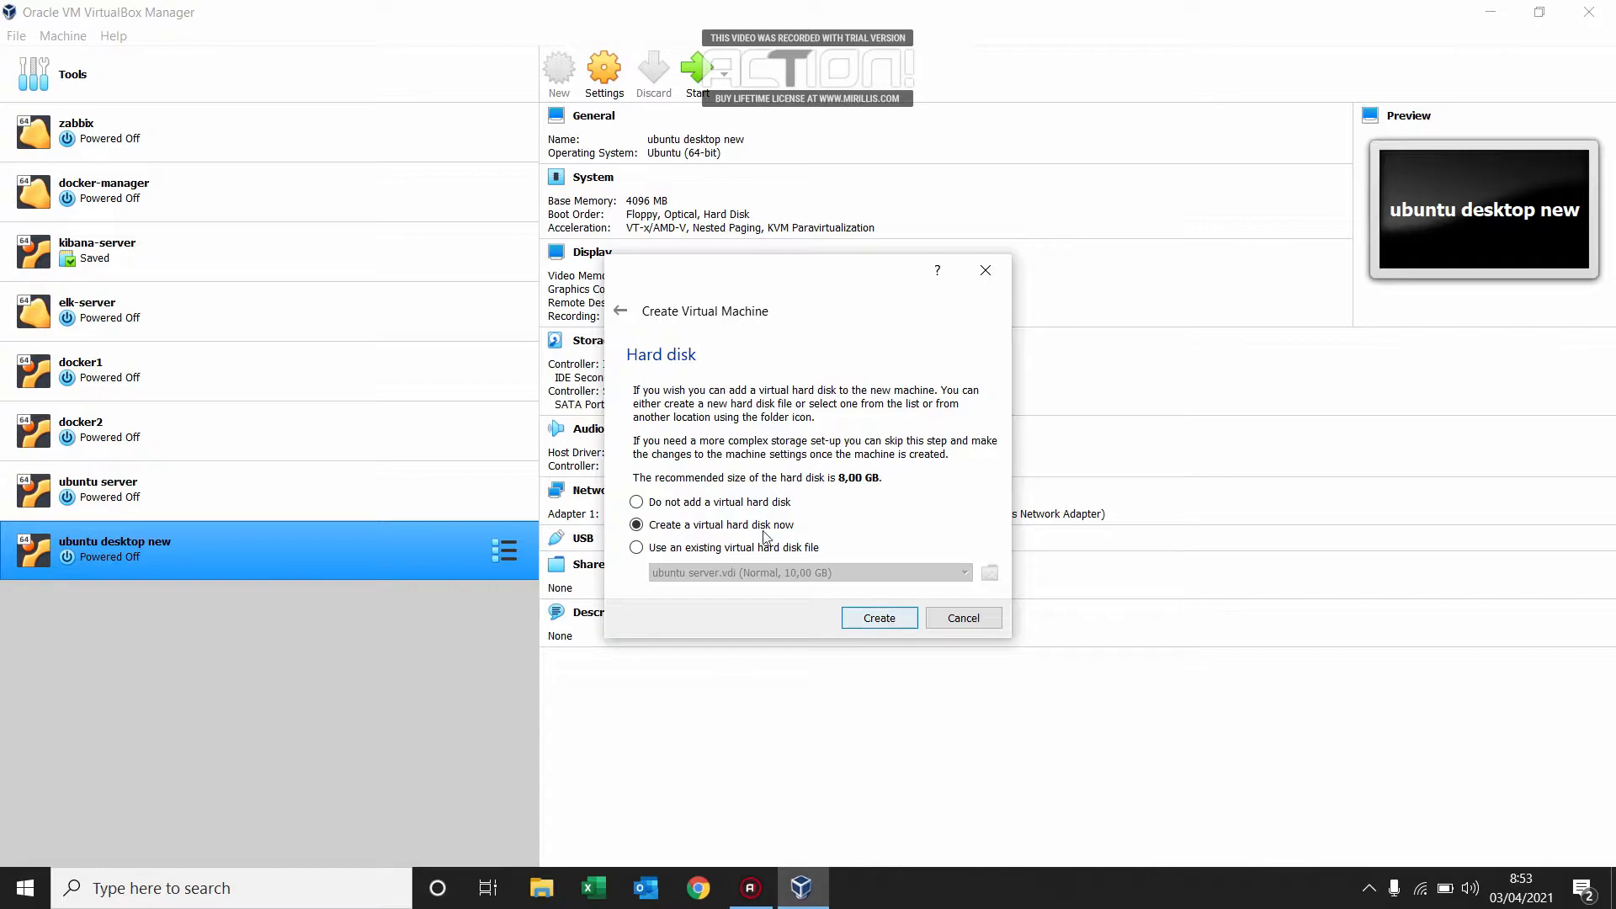
Create a dynamically allocated VDI virtual hard disk of 15 GB for the new machine.
left_click(876, 628)
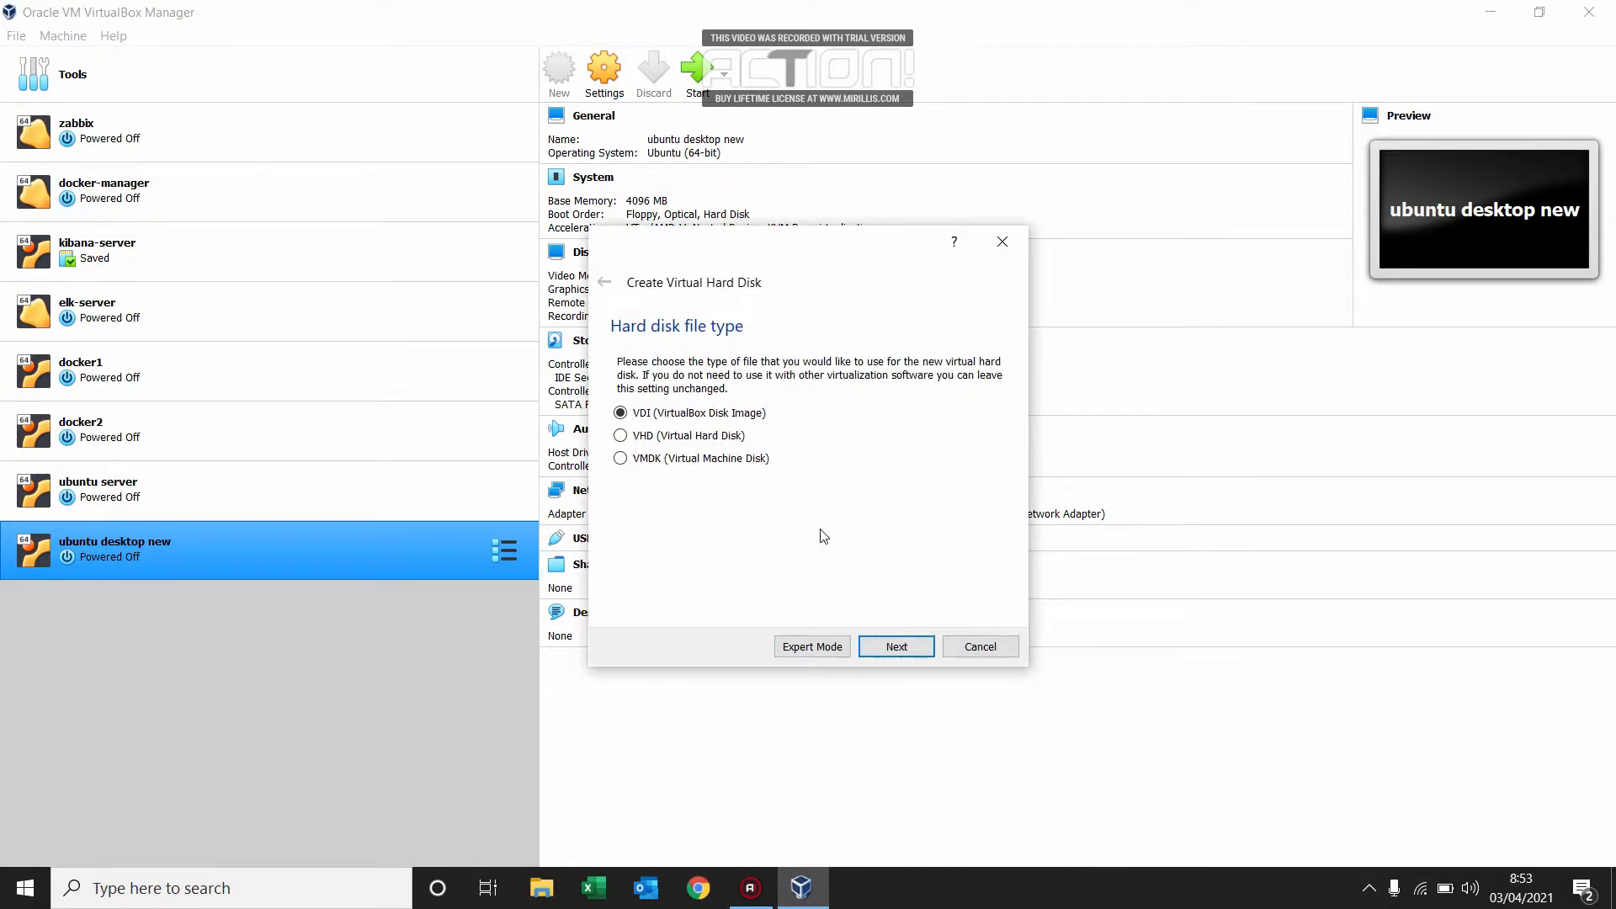
left_click(876, 648)
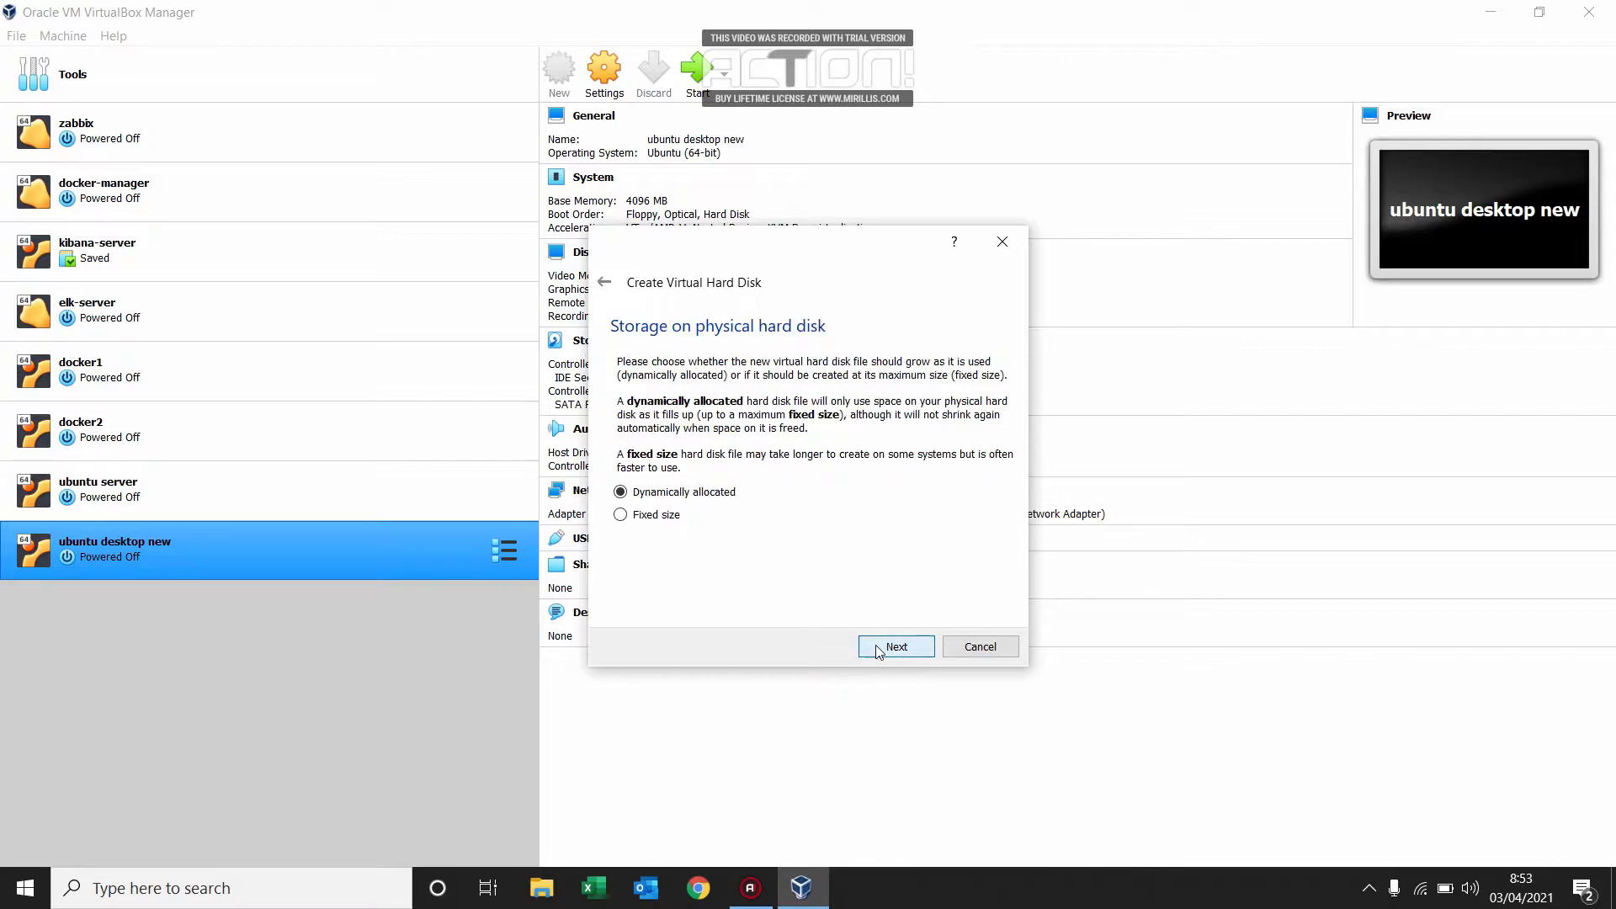
left_click(876, 649)
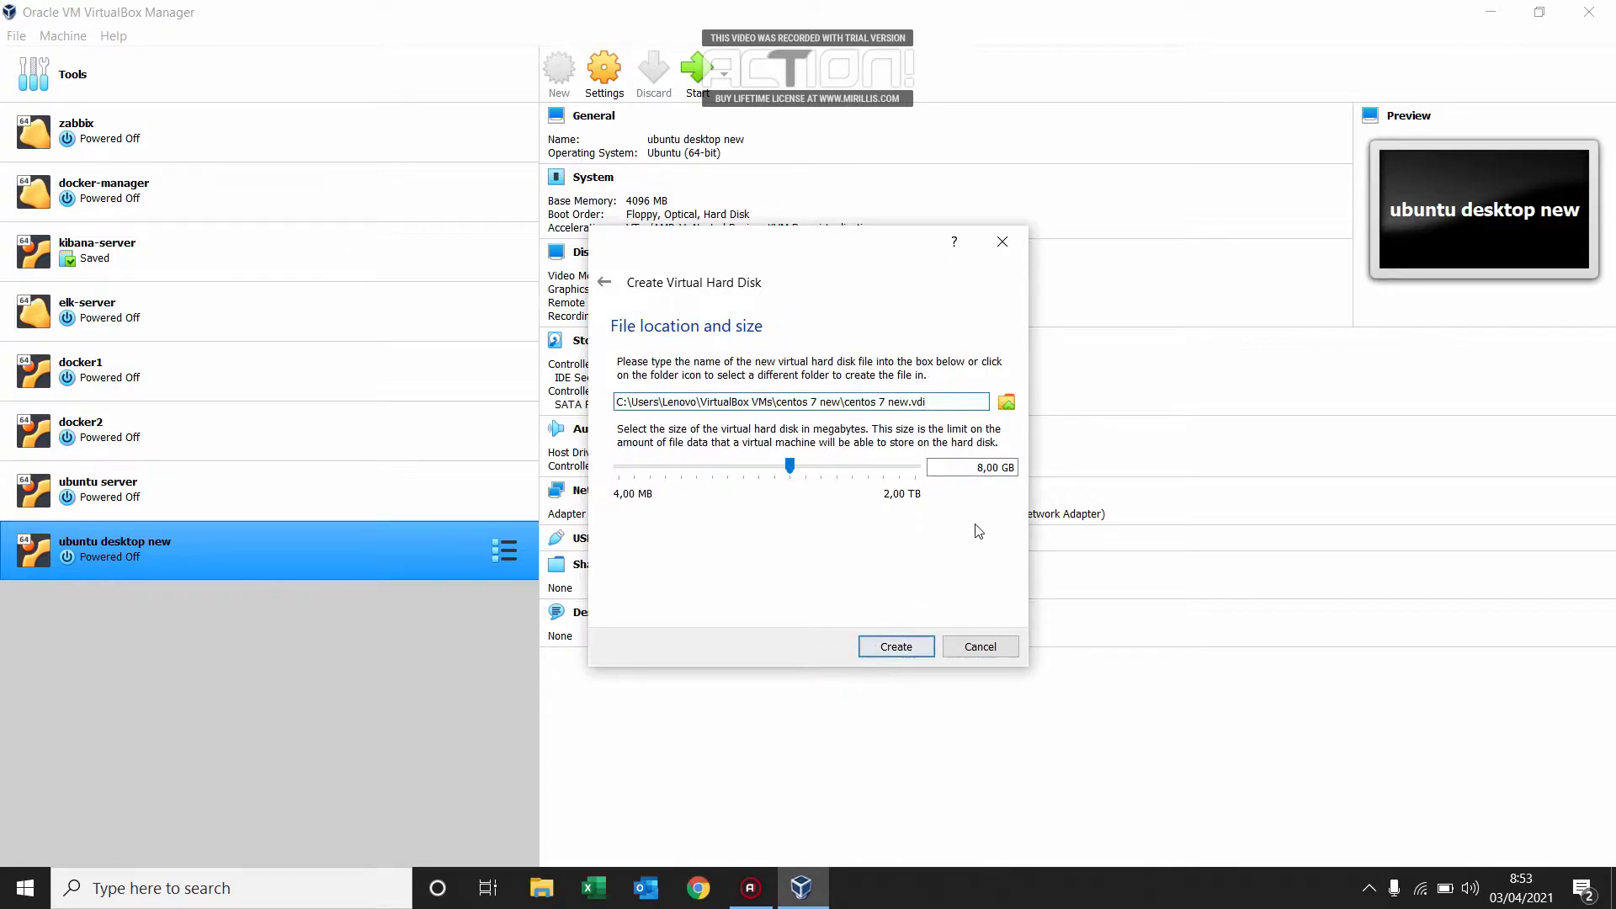
left_click(985, 472)
key("BackSpace")
type("15")
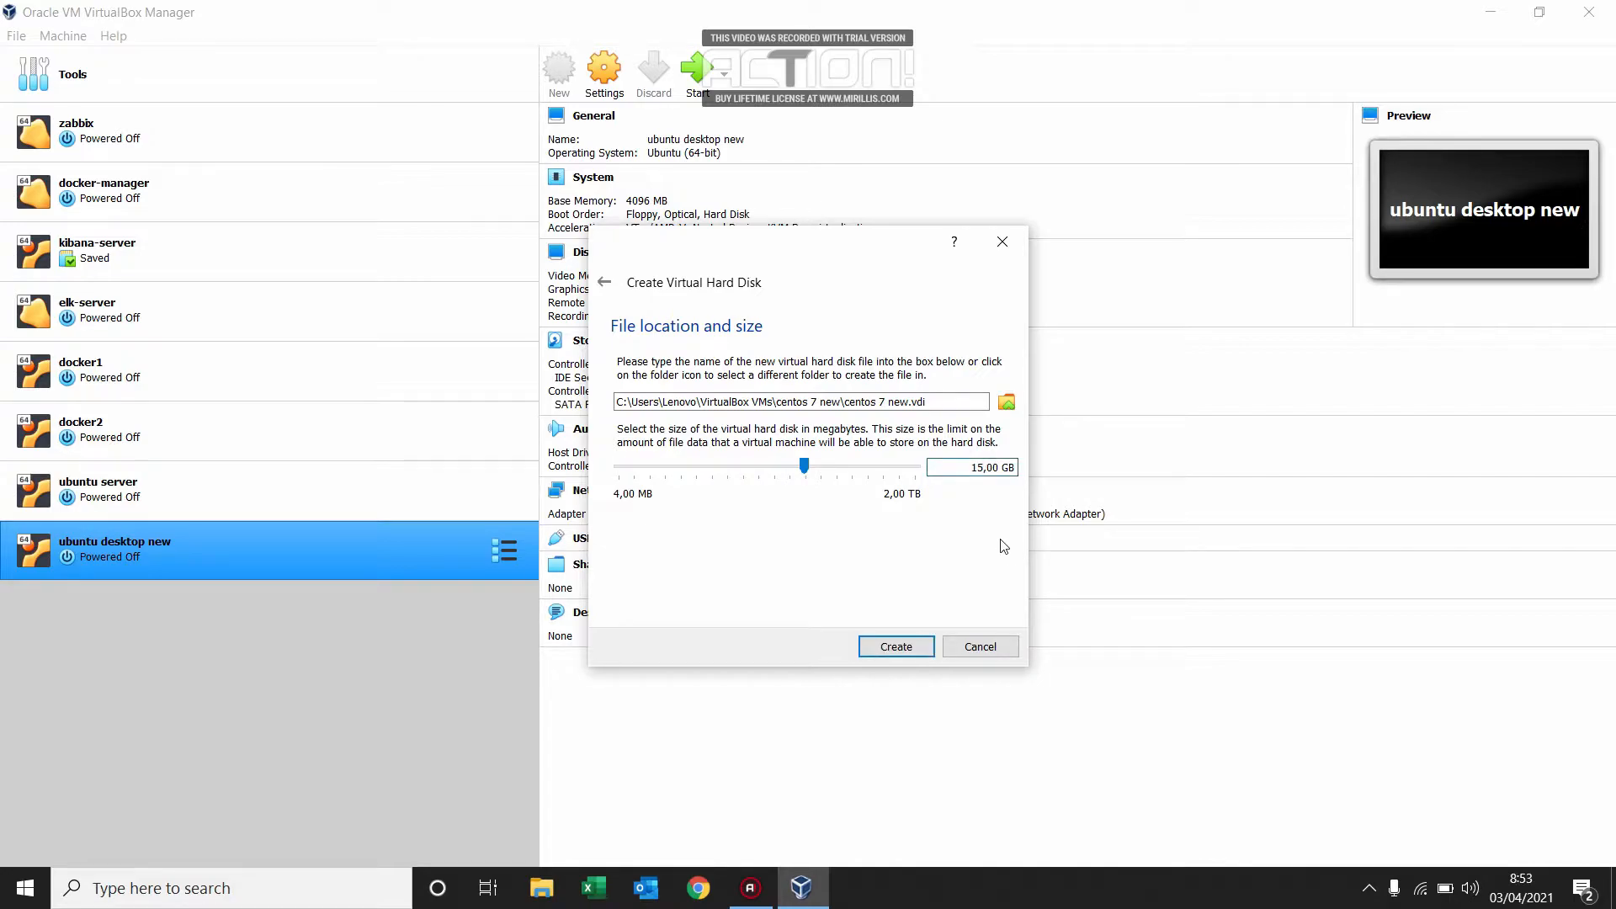
left_click(884, 649)
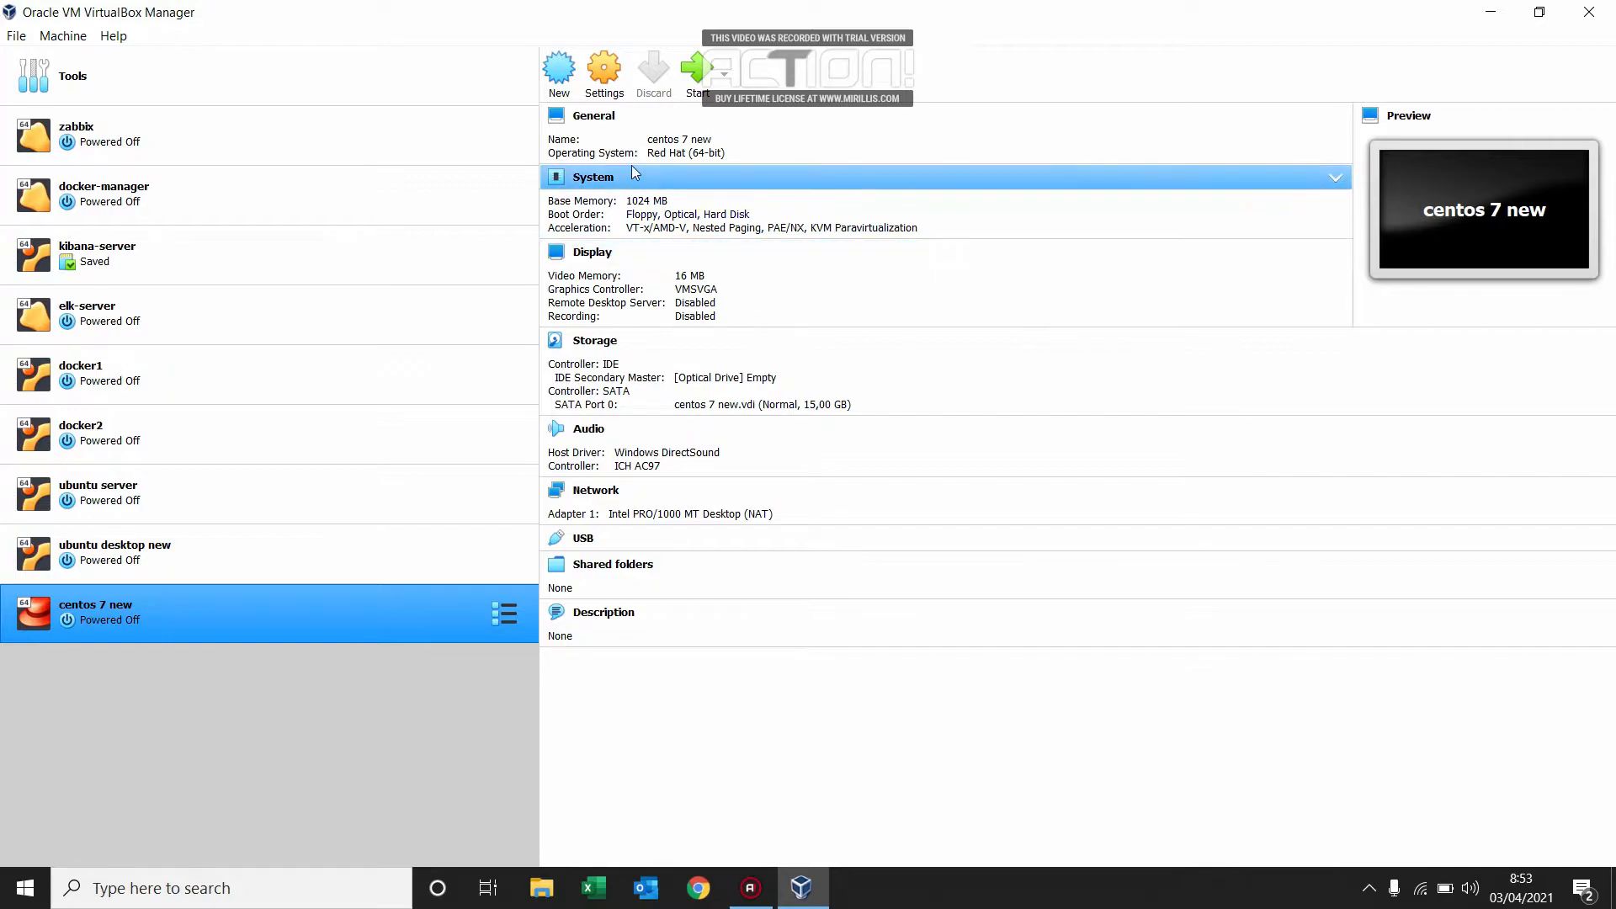
Insert CentOS-7-x86_64-Minimal-2003.iso into the empty IDE optical drive of the "centos 7 new" machine.
left_click(606, 74)
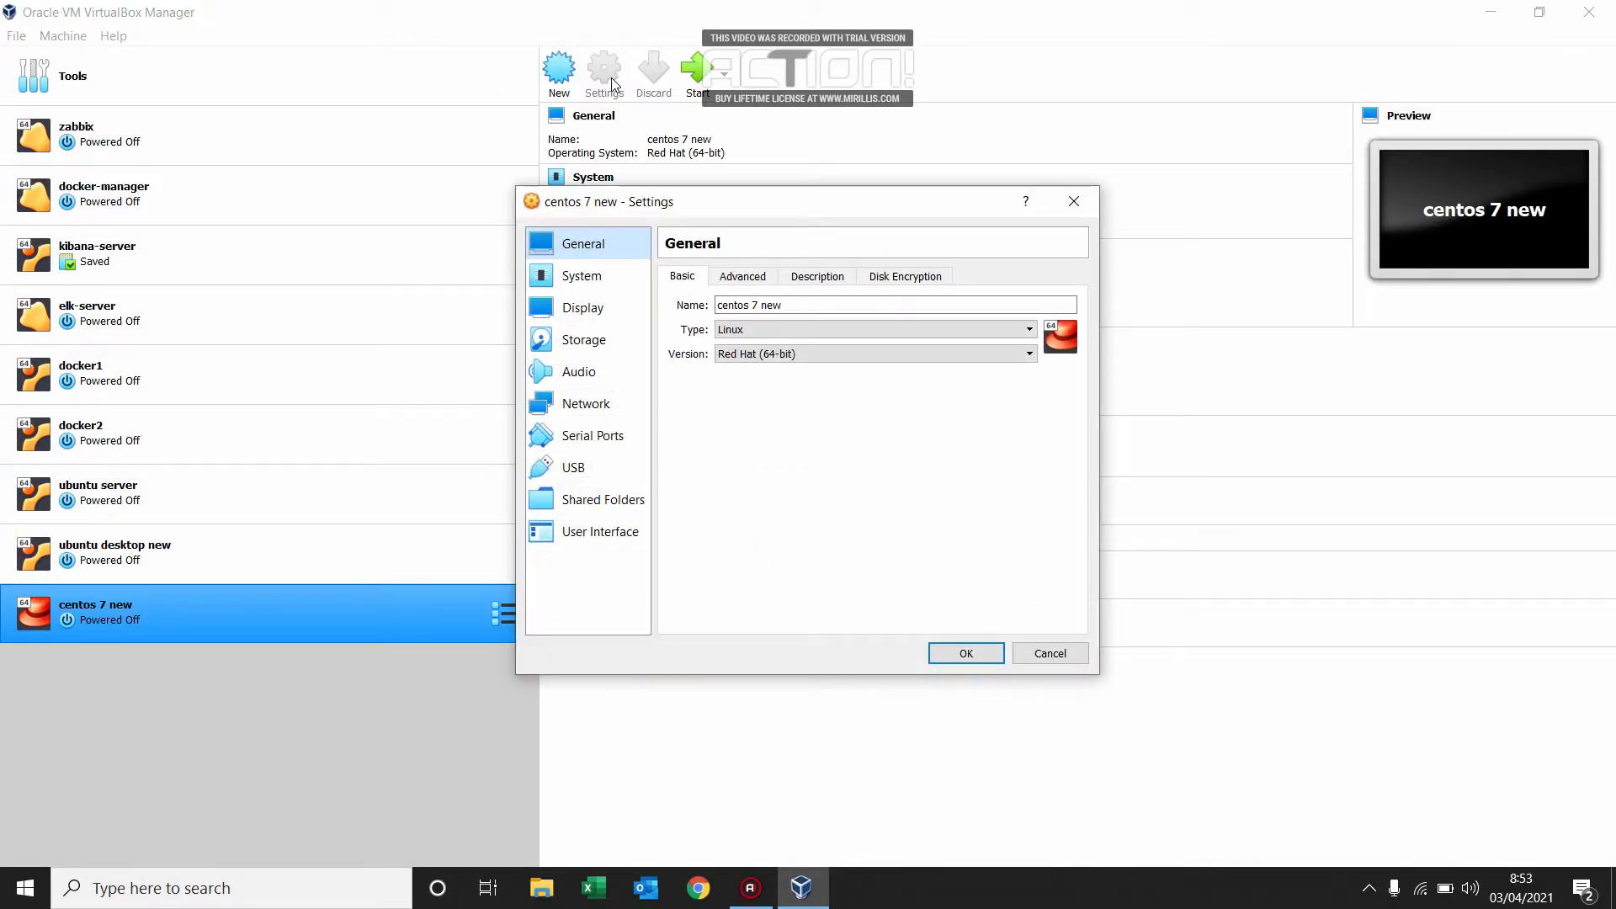
left_click(580, 352)
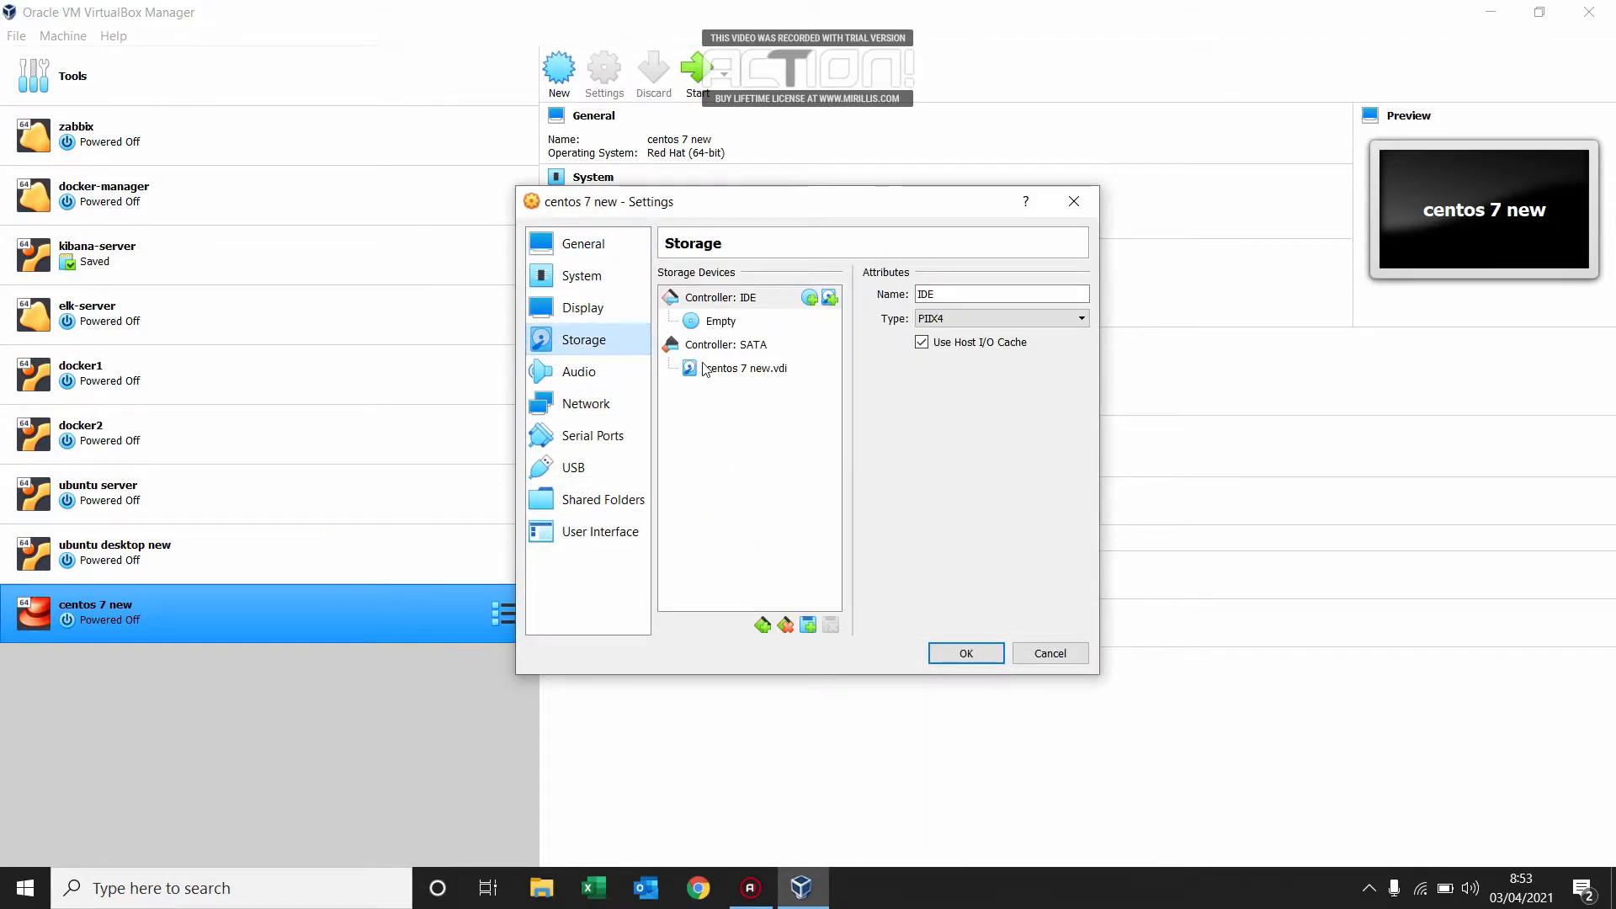
left_click(739, 324)
left_click(1079, 296)
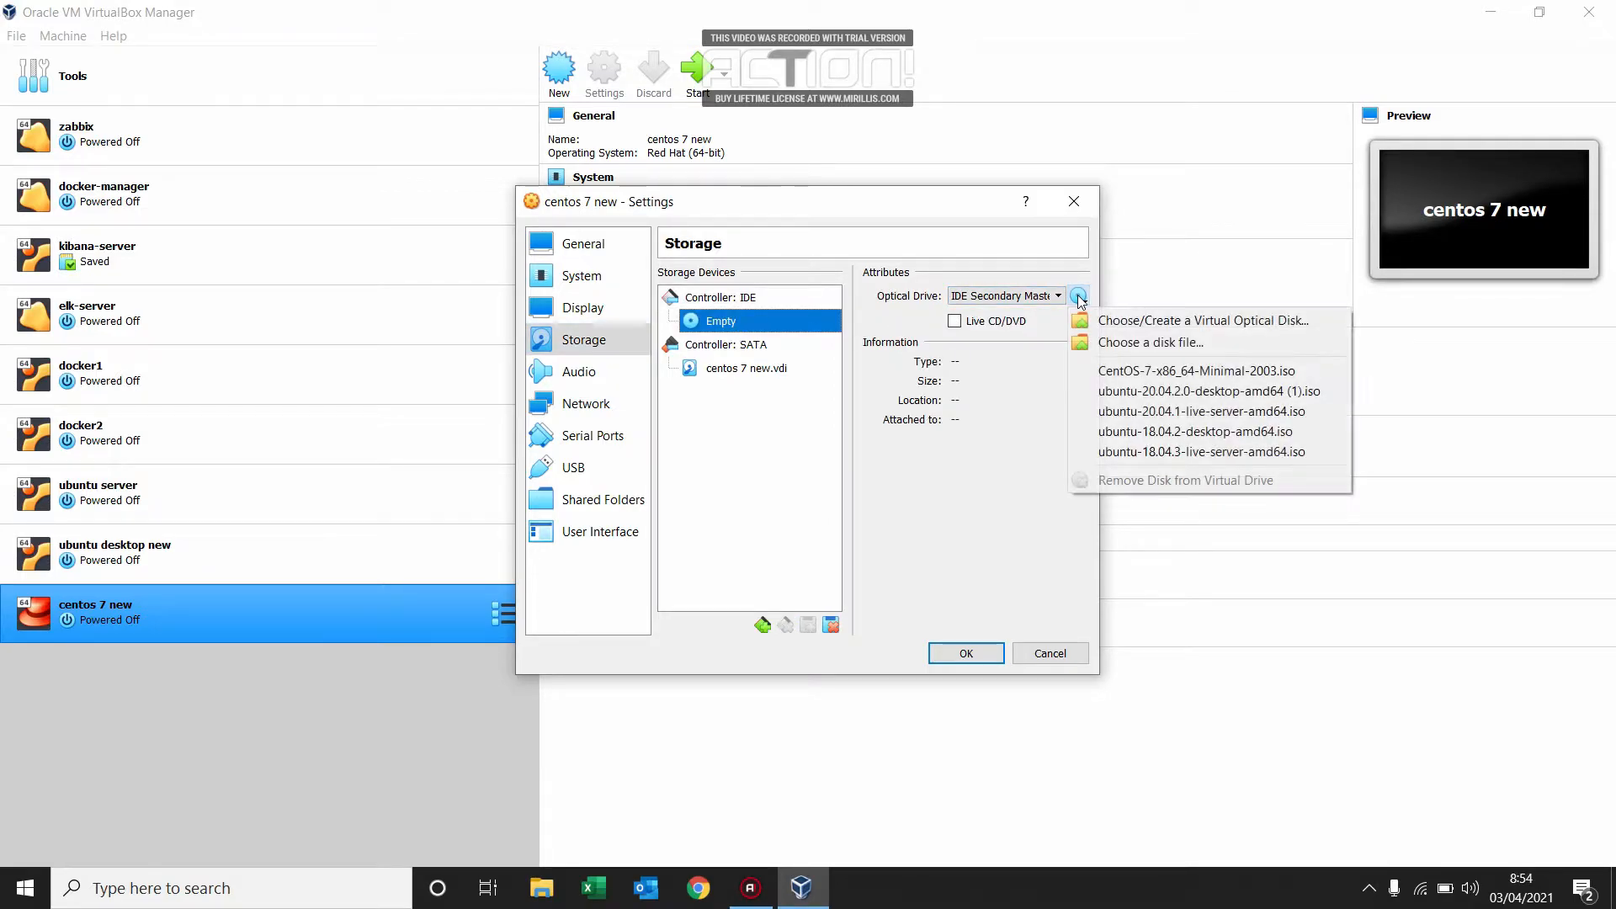
left_click(1154, 371)
Attach network Adapter 1 to Bridged Adapter and save the machine settings.
left_click(611, 404)
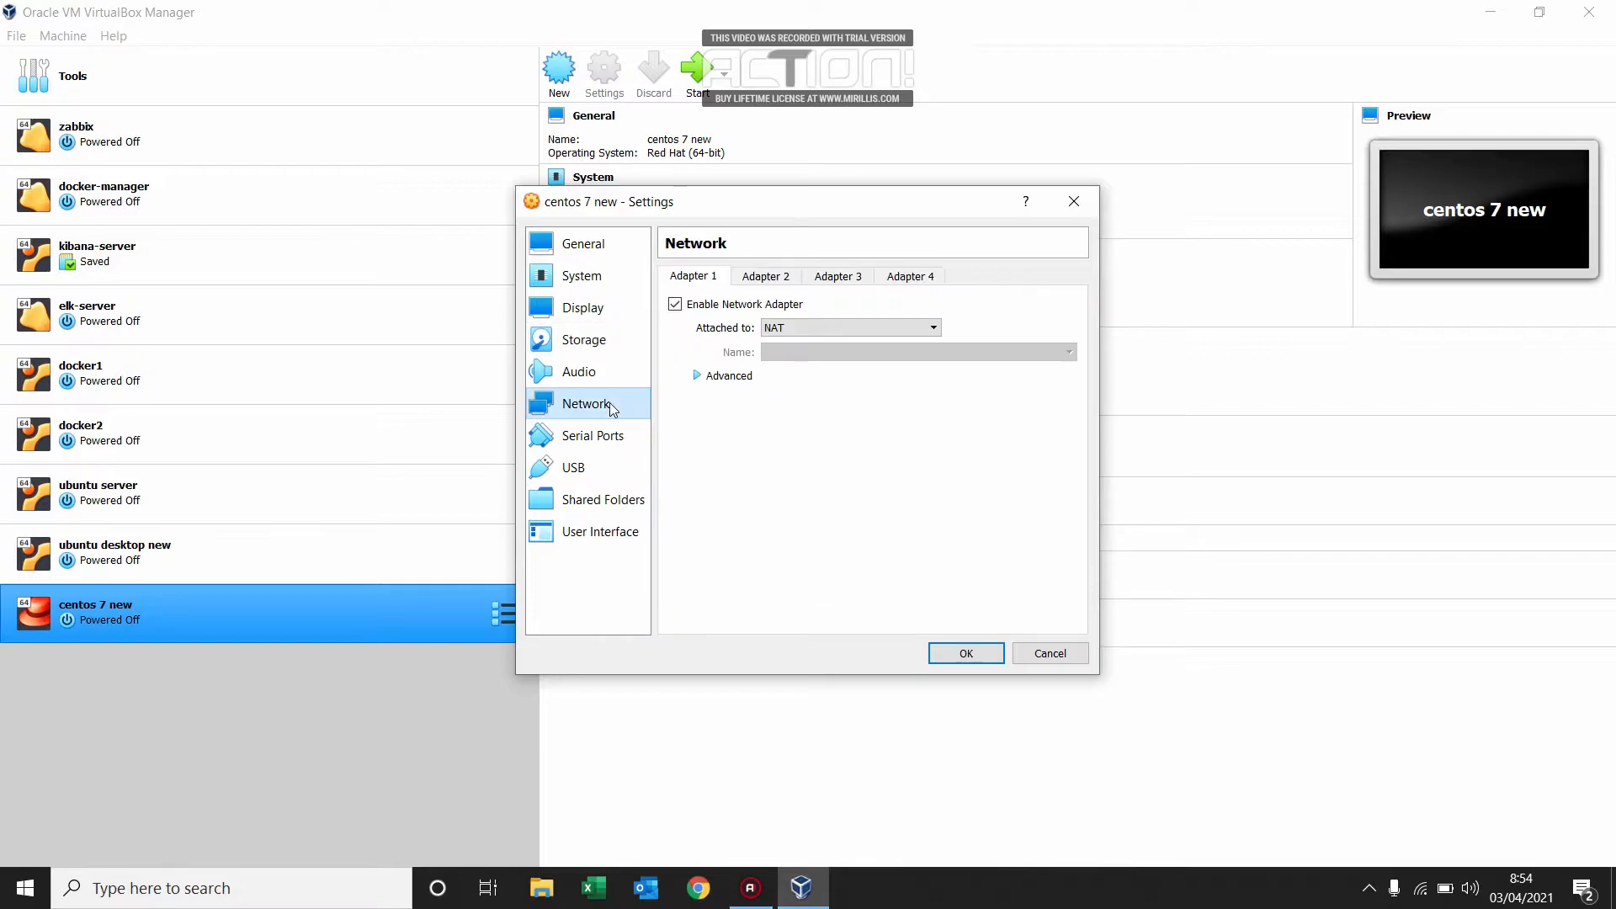
left_click(865, 327)
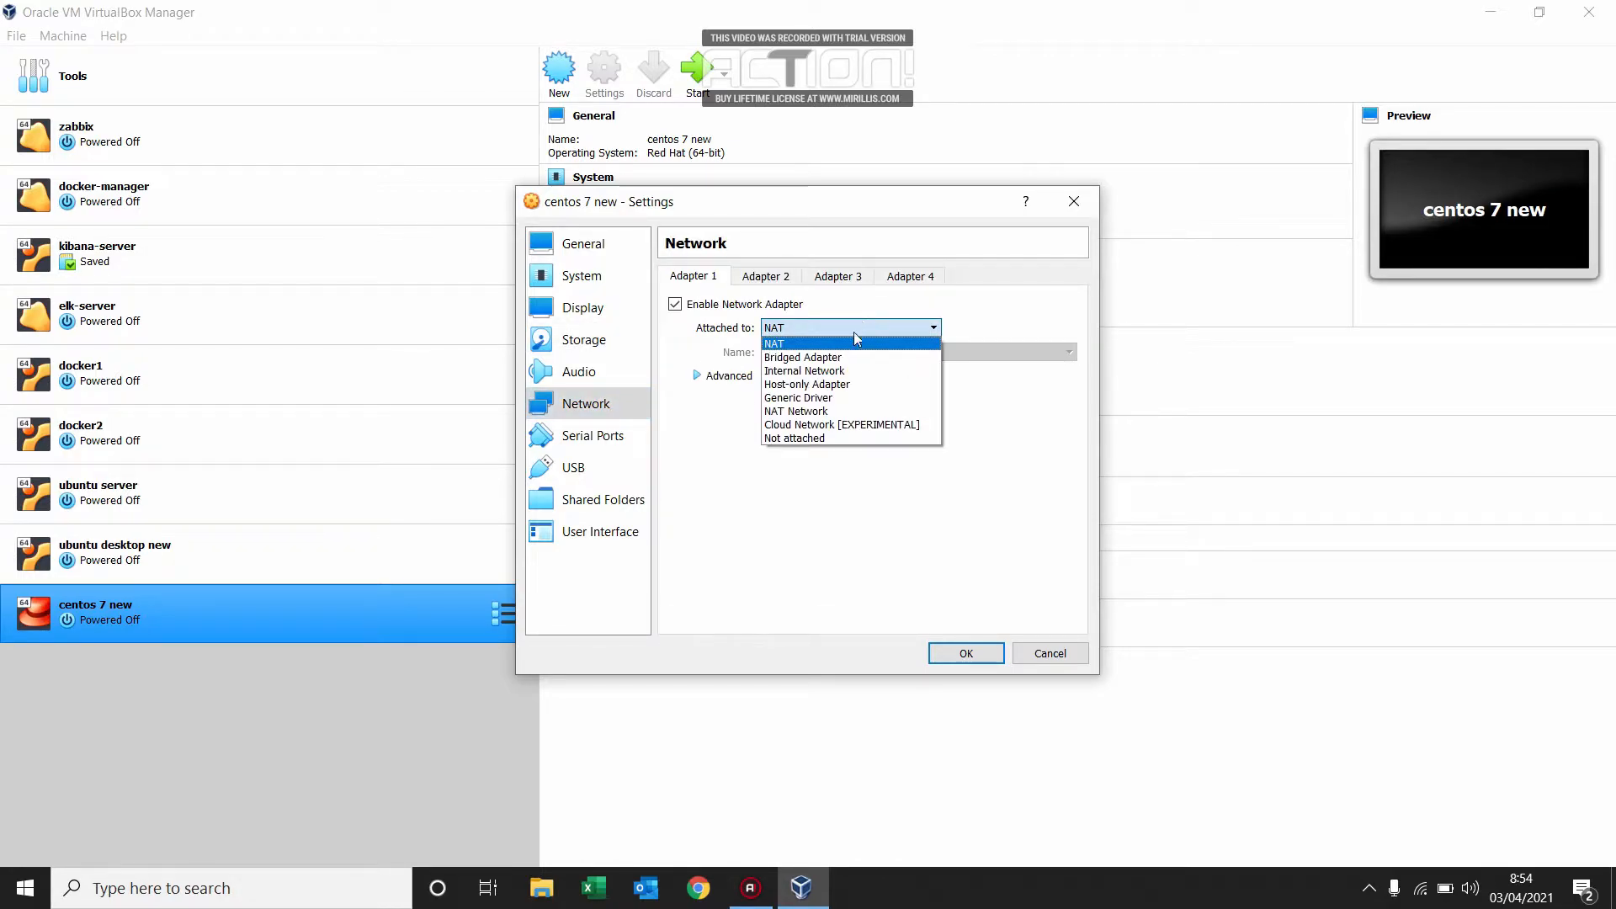
left_click(830, 359)
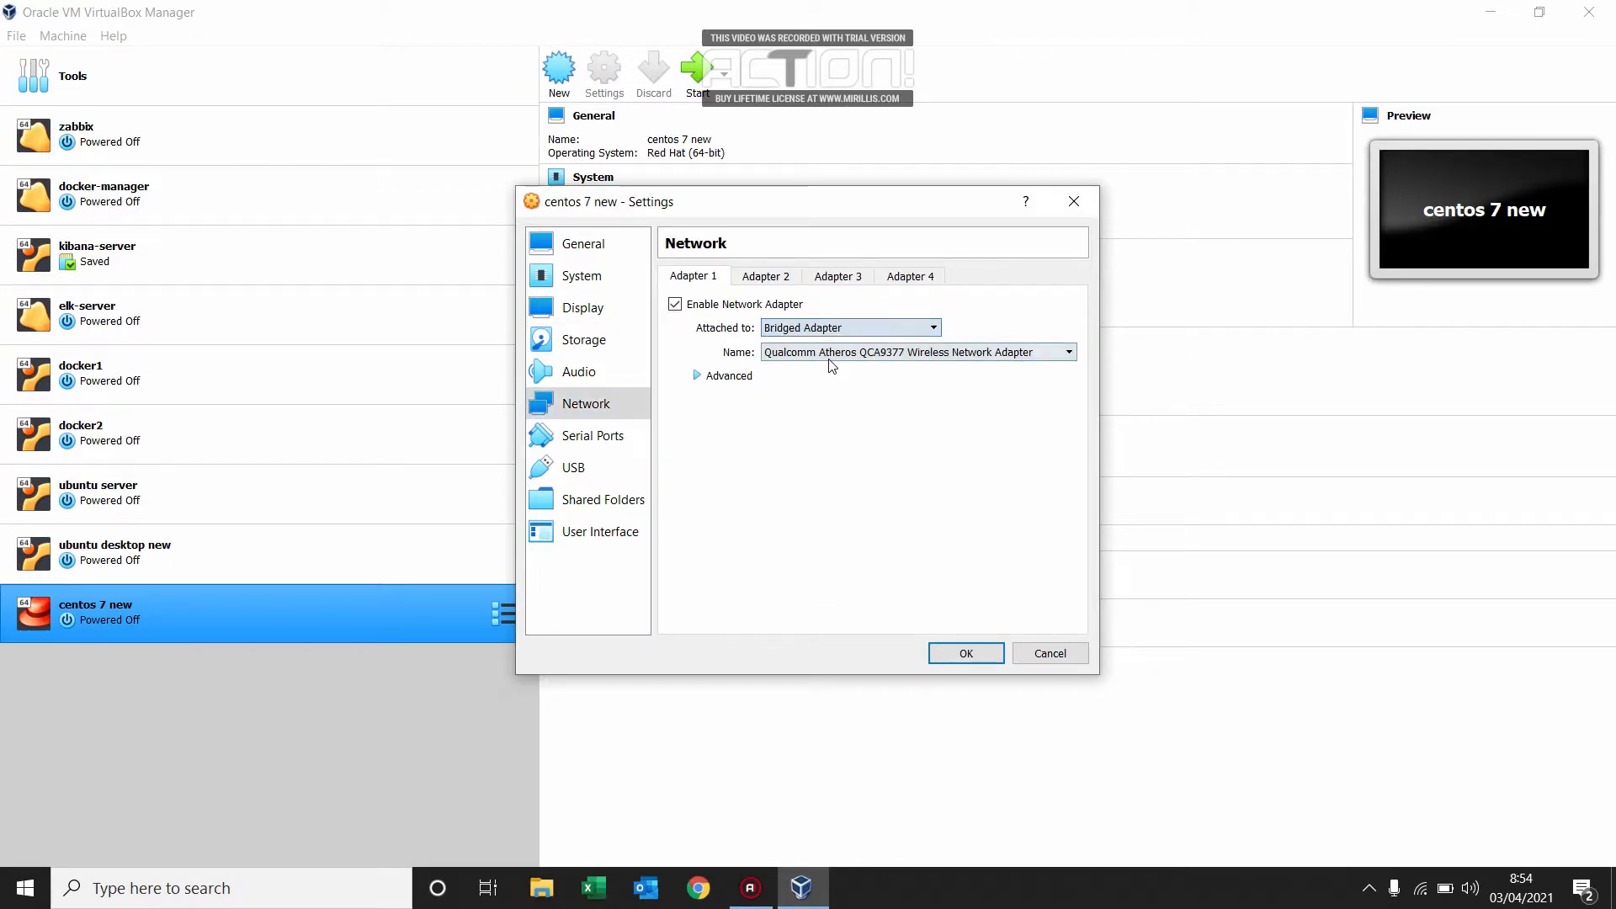
left_click(963, 656)
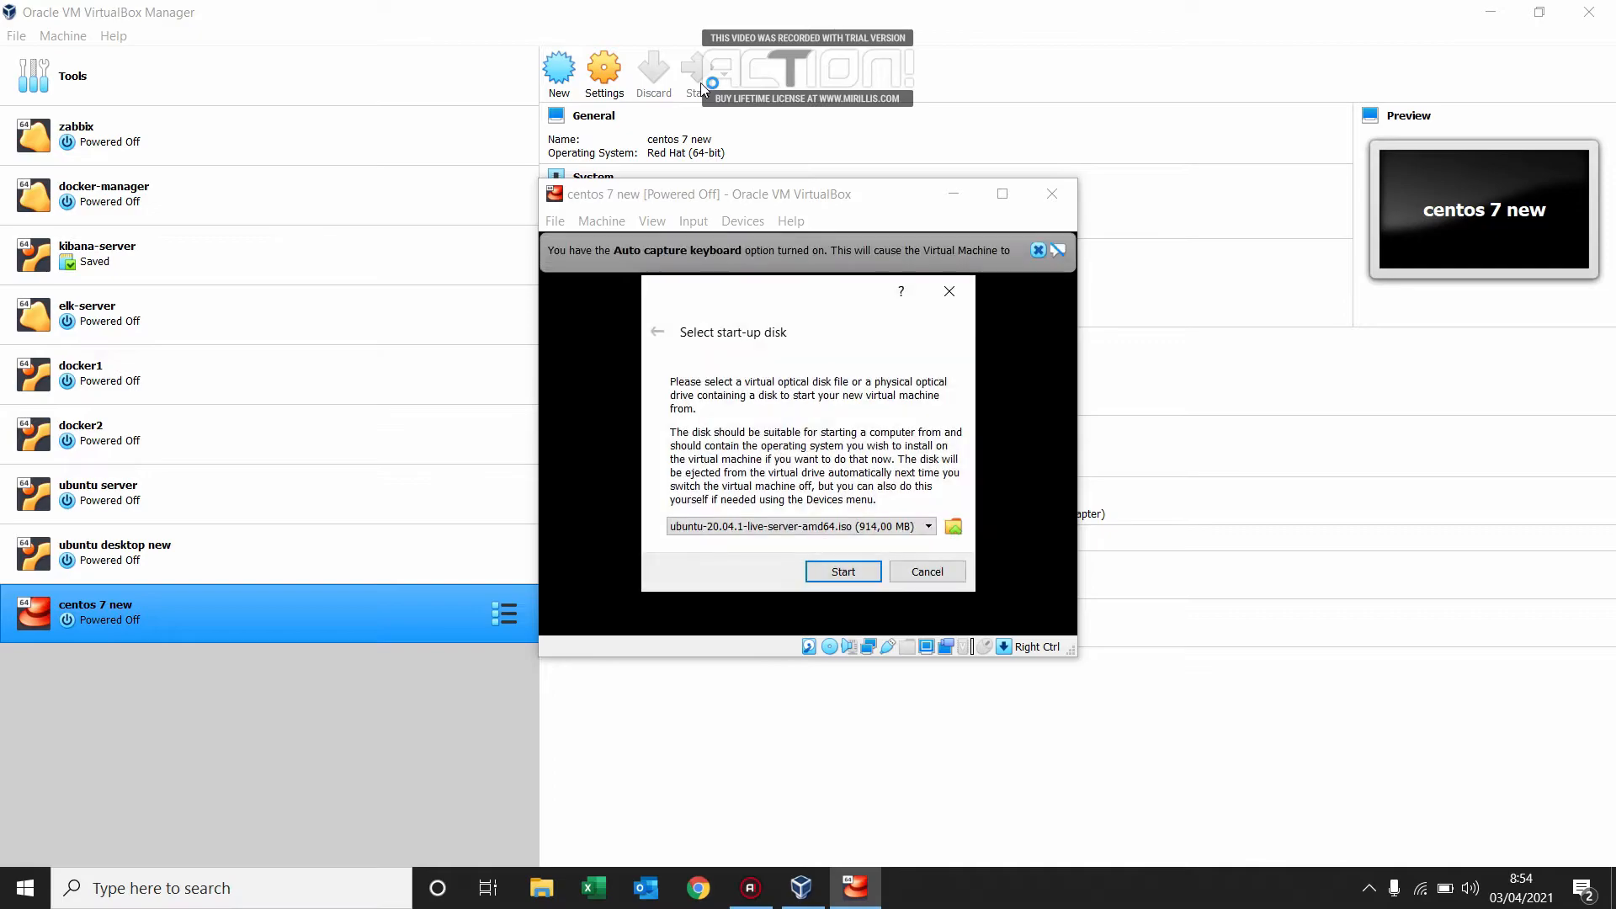
Boot the "centos 7 new" machine with CentOS-7-x86_64-Minimal-2003.iso as start-up disk and dismiss the auto capture keyboard notice.
left_click(884, 526)
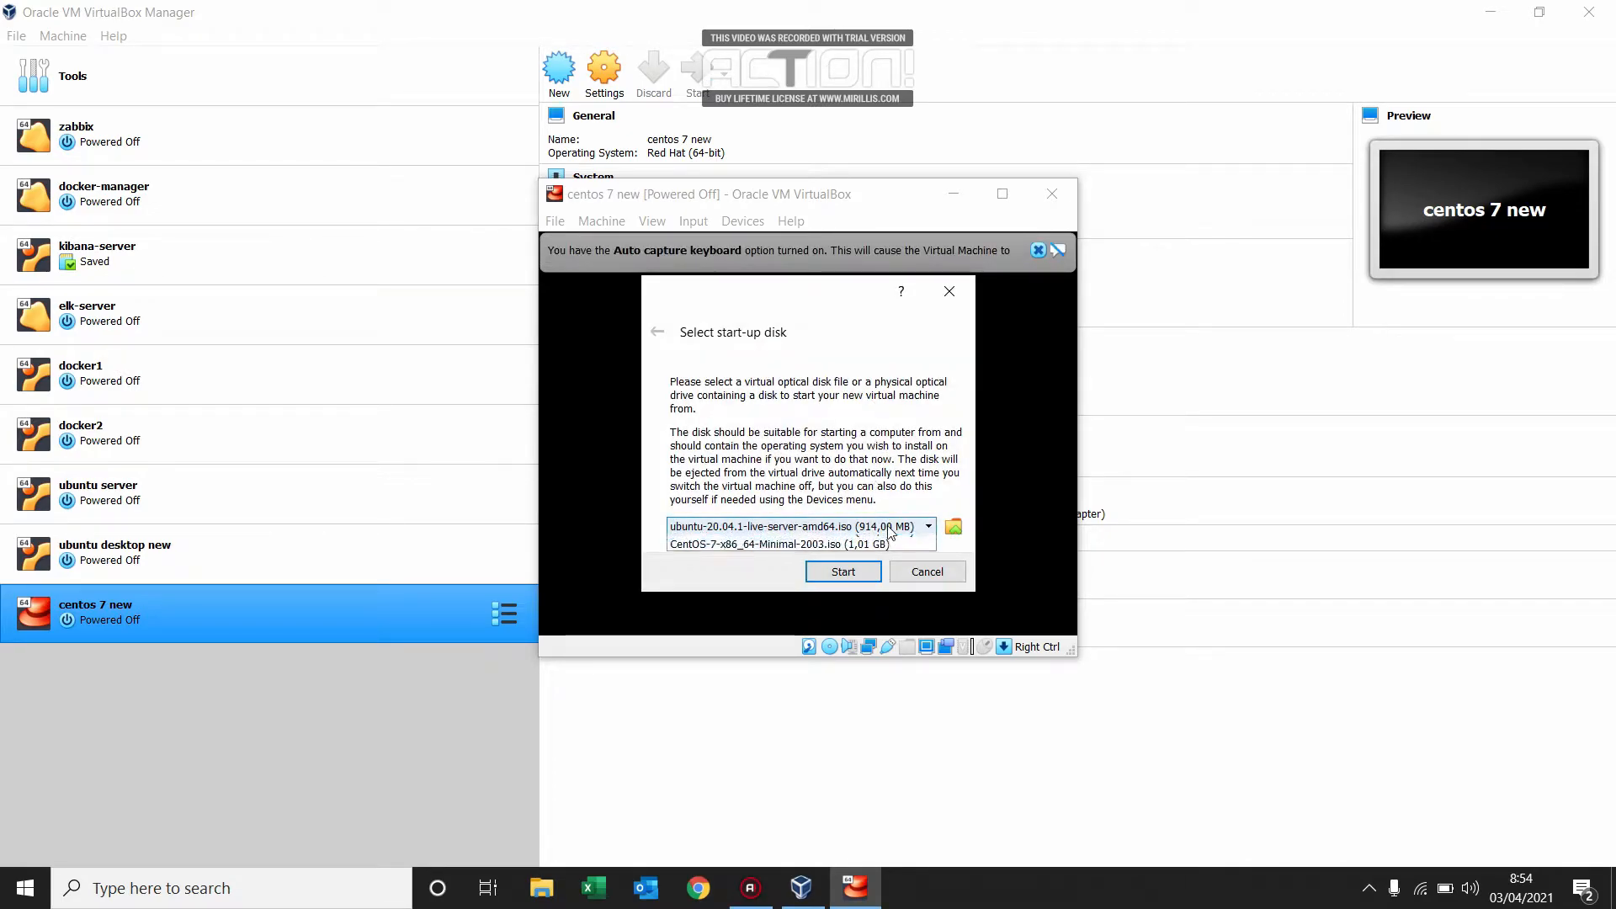
left_click(817, 583)
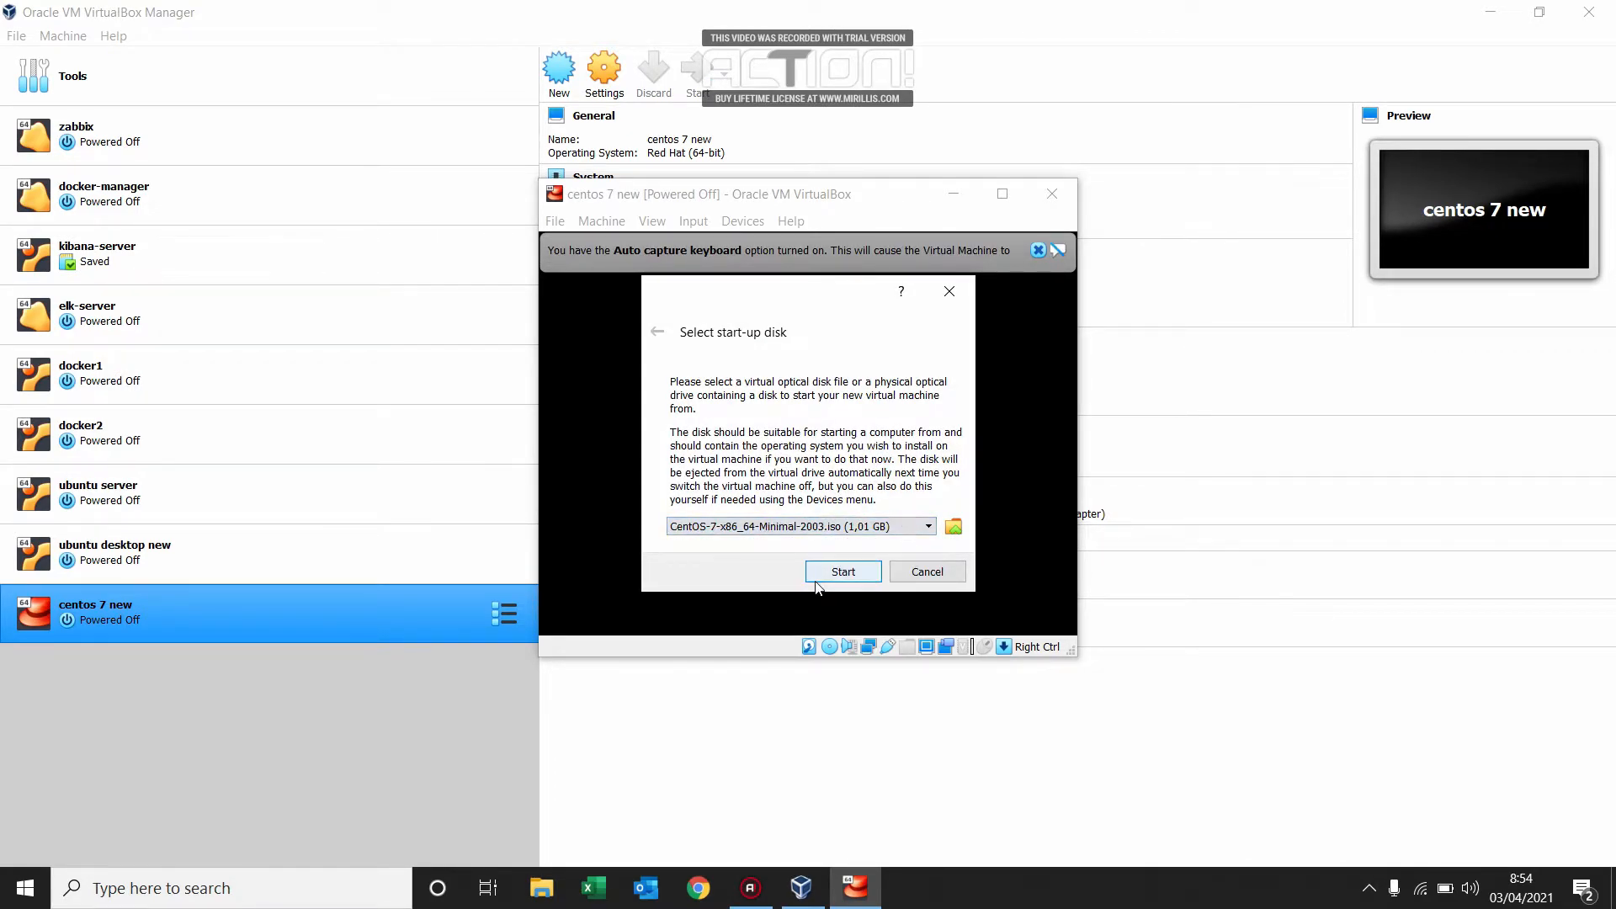
left_click(841, 573)
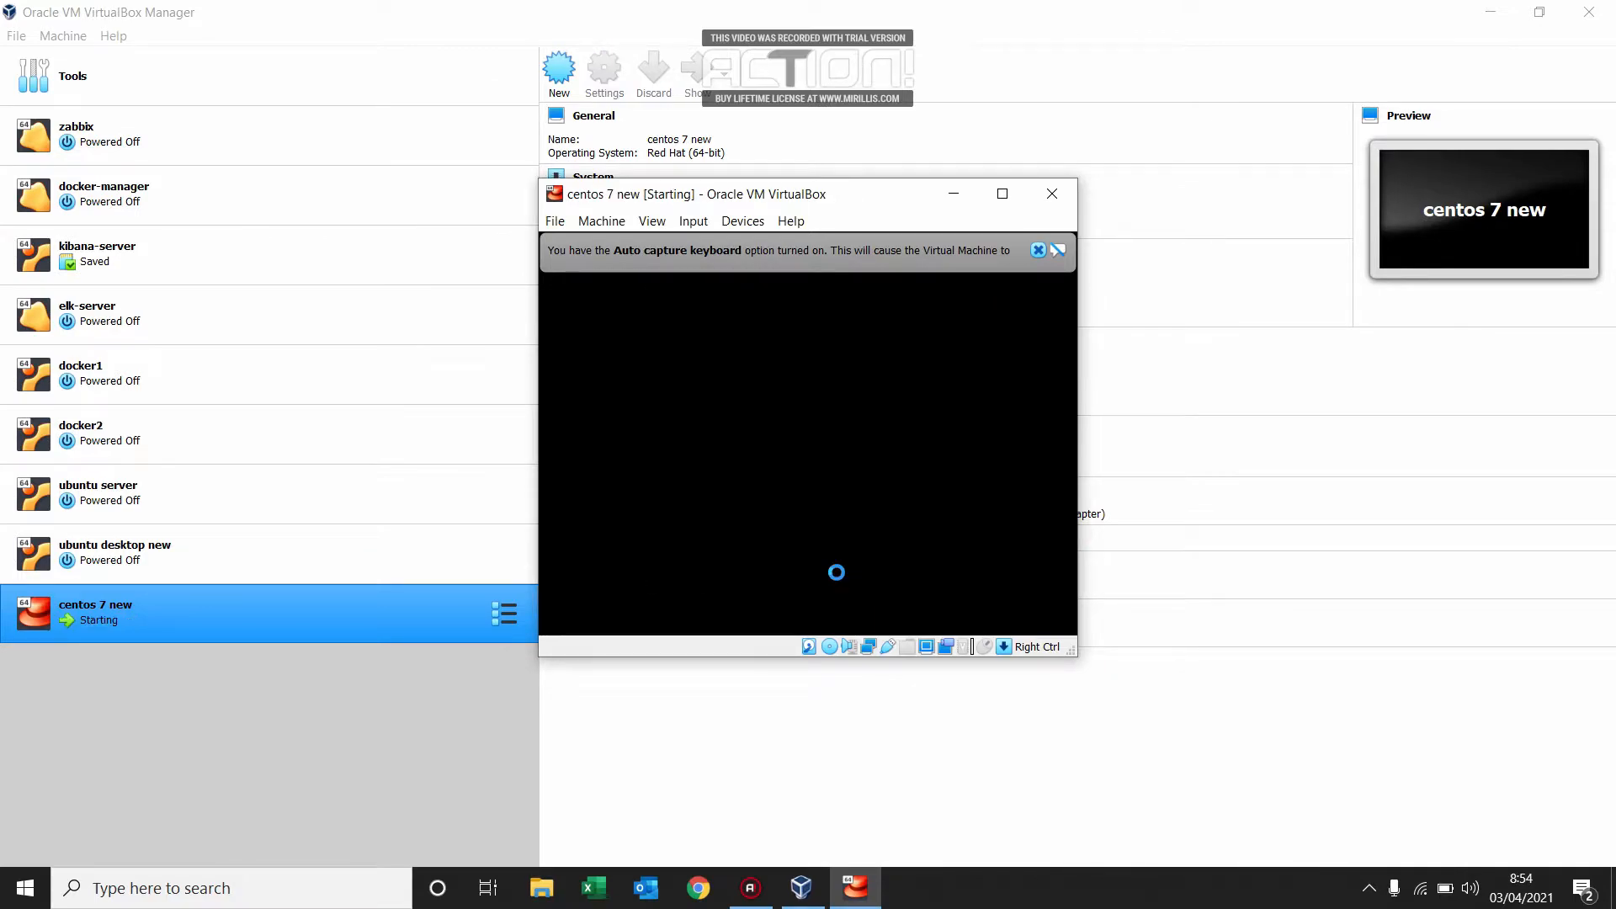
left_click(1037, 250)
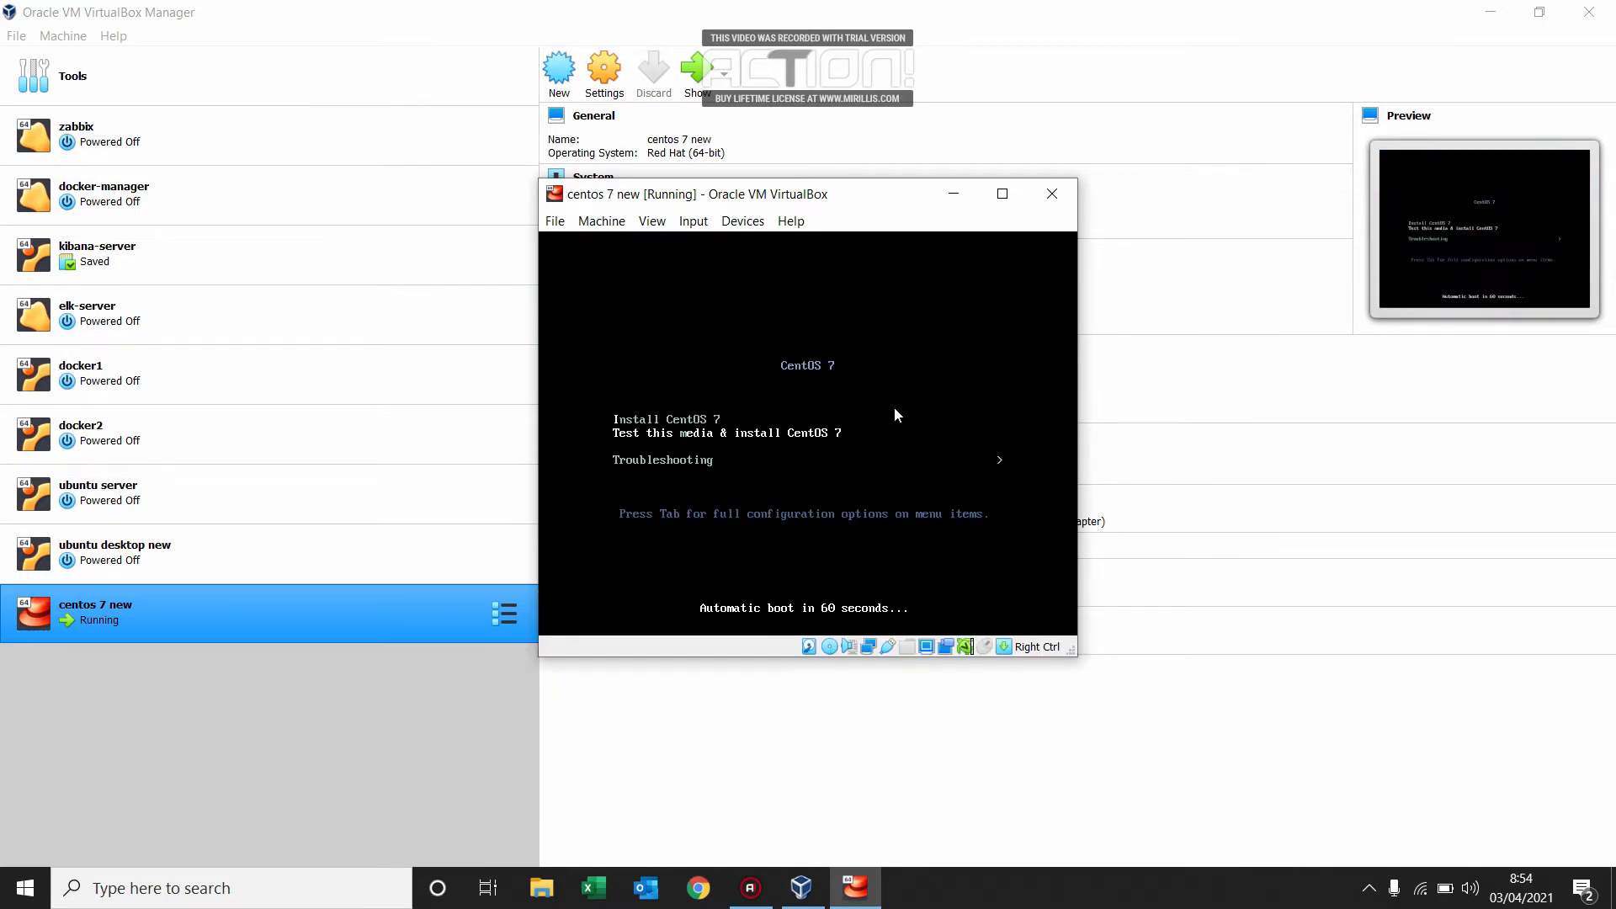
Start the Install CentOS 7 option from the virtual machine's boot menu.
left_click(669, 351)
key("Down")
key("Up")
key("Up")
key("Down")
key("Down")
key("Up")
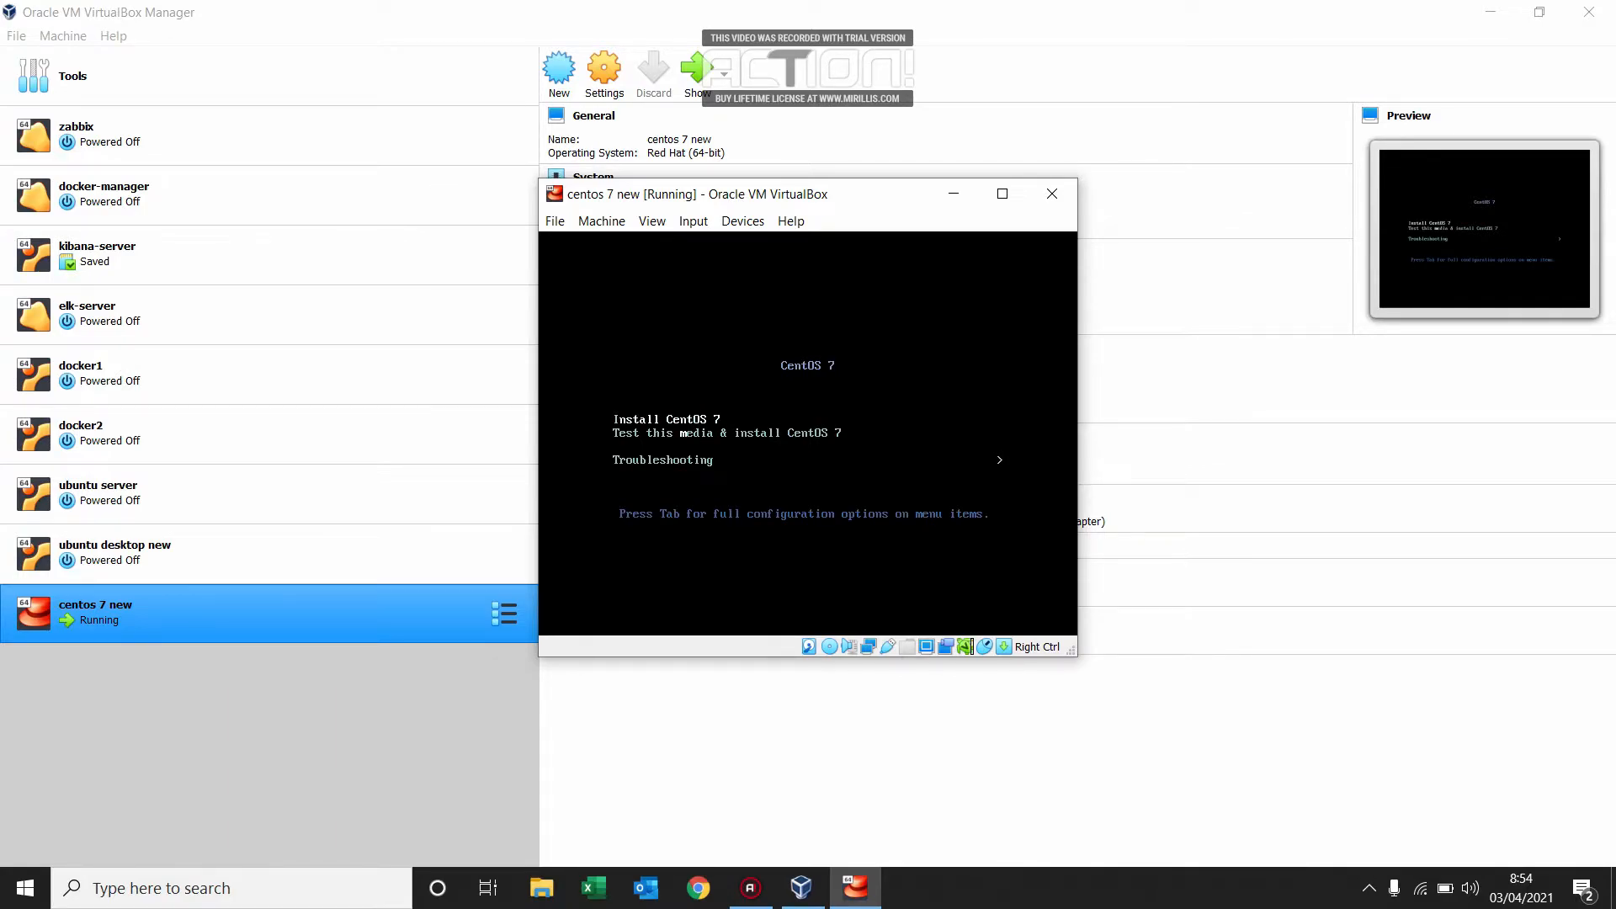
key("Return")
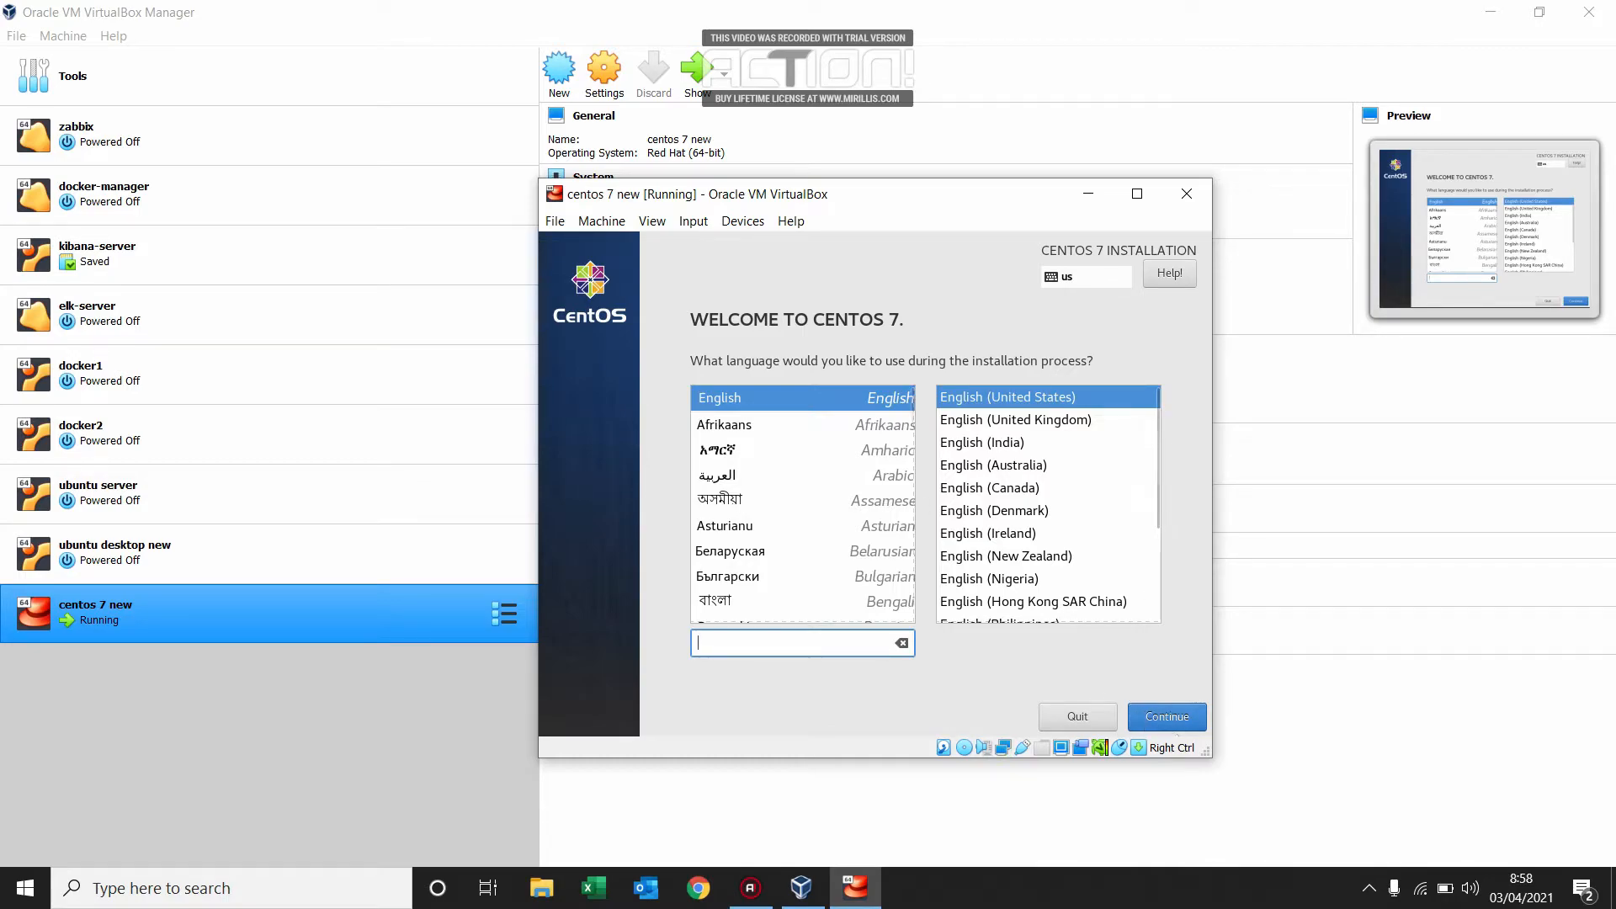
Accept English (United States) as the installation language and set the time zone to Asia/Jakarta.
left_click(1167, 718)
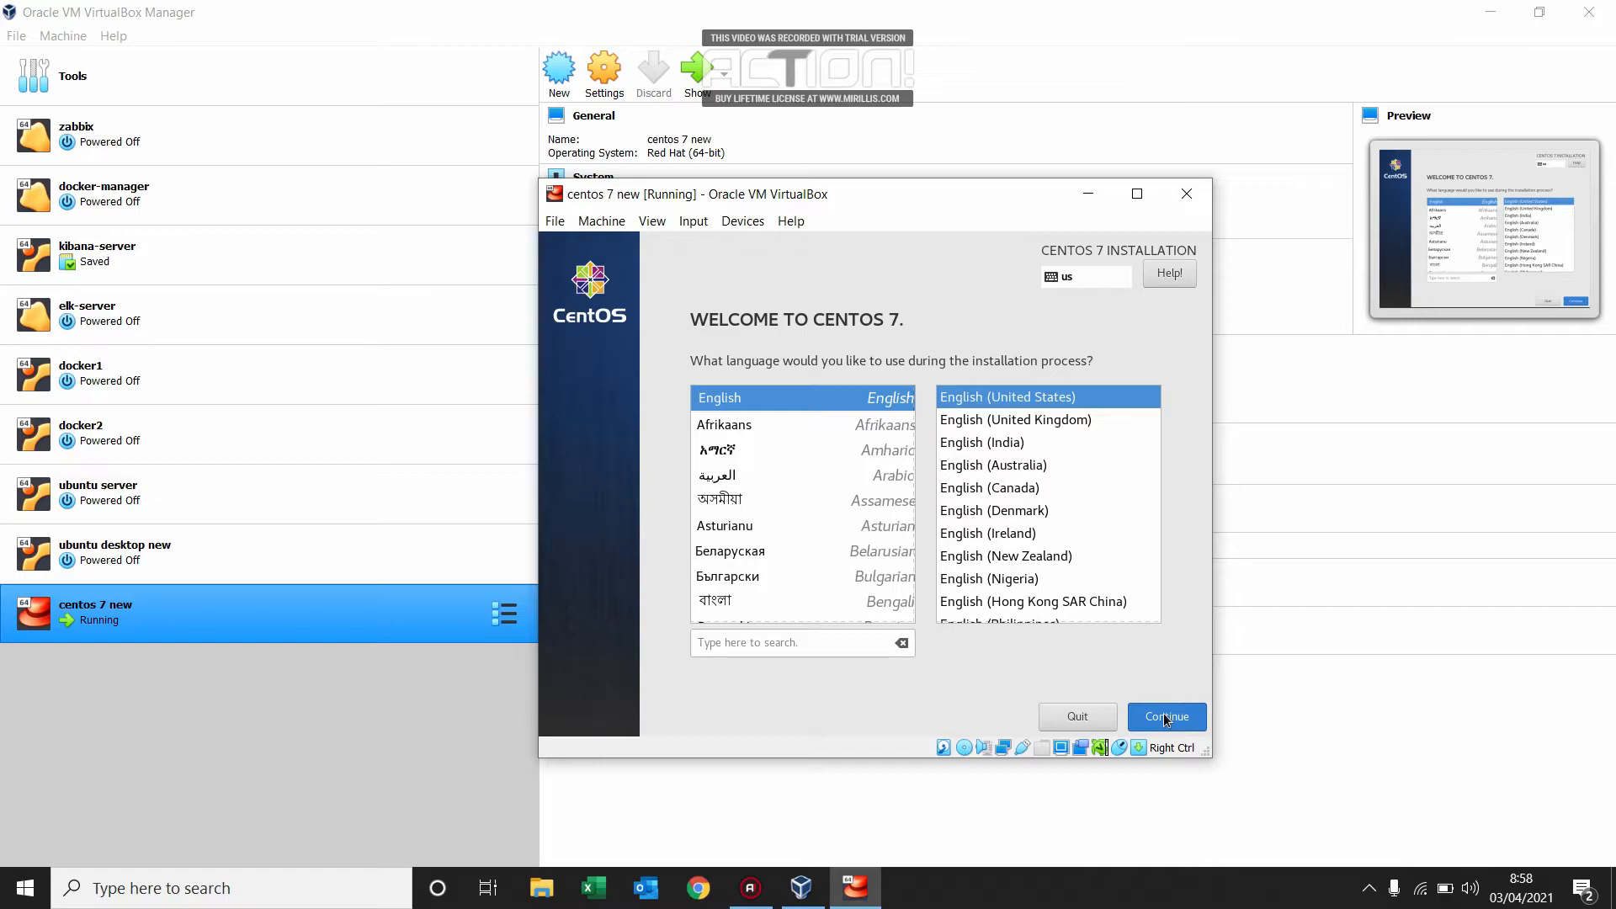
left_click(1166, 718)
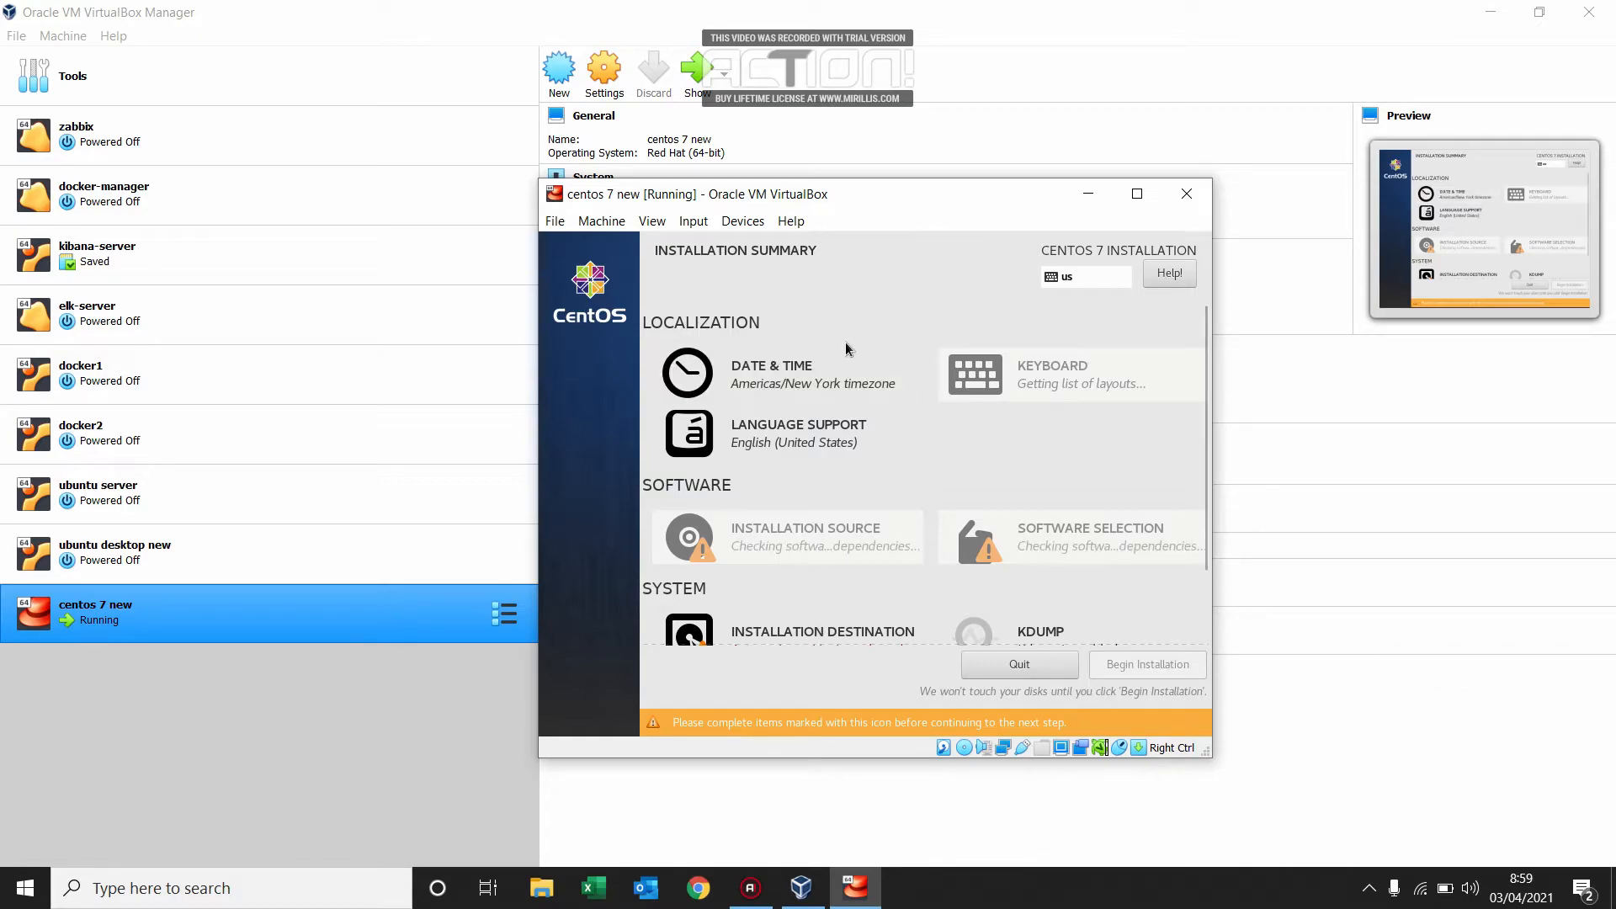
left_click(772, 375)
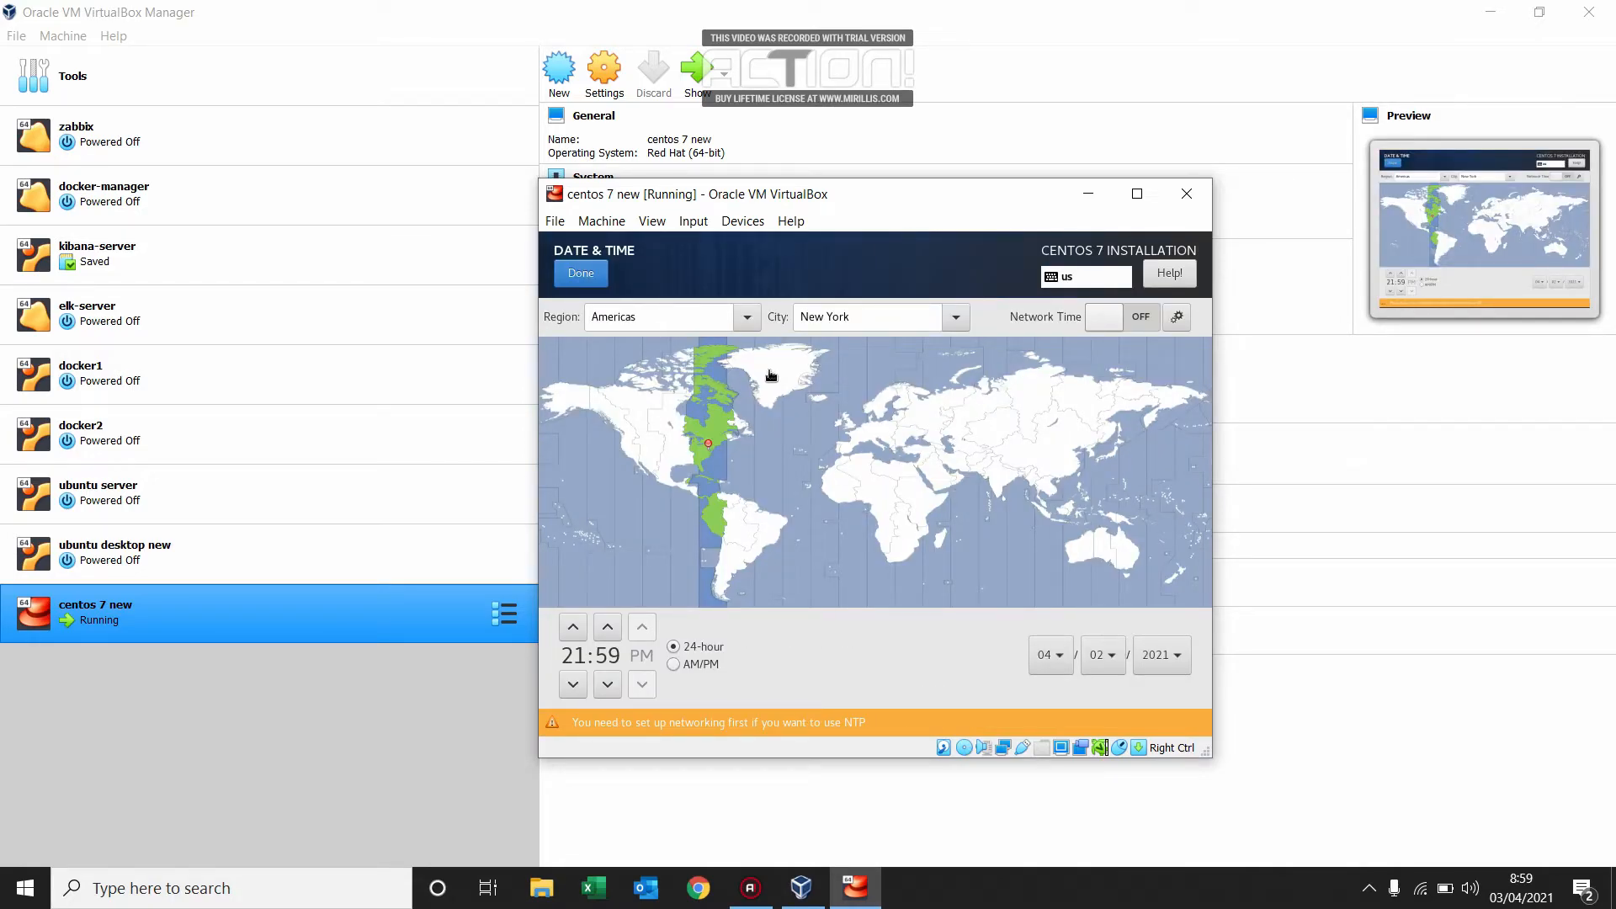
left_click(1046, 517)
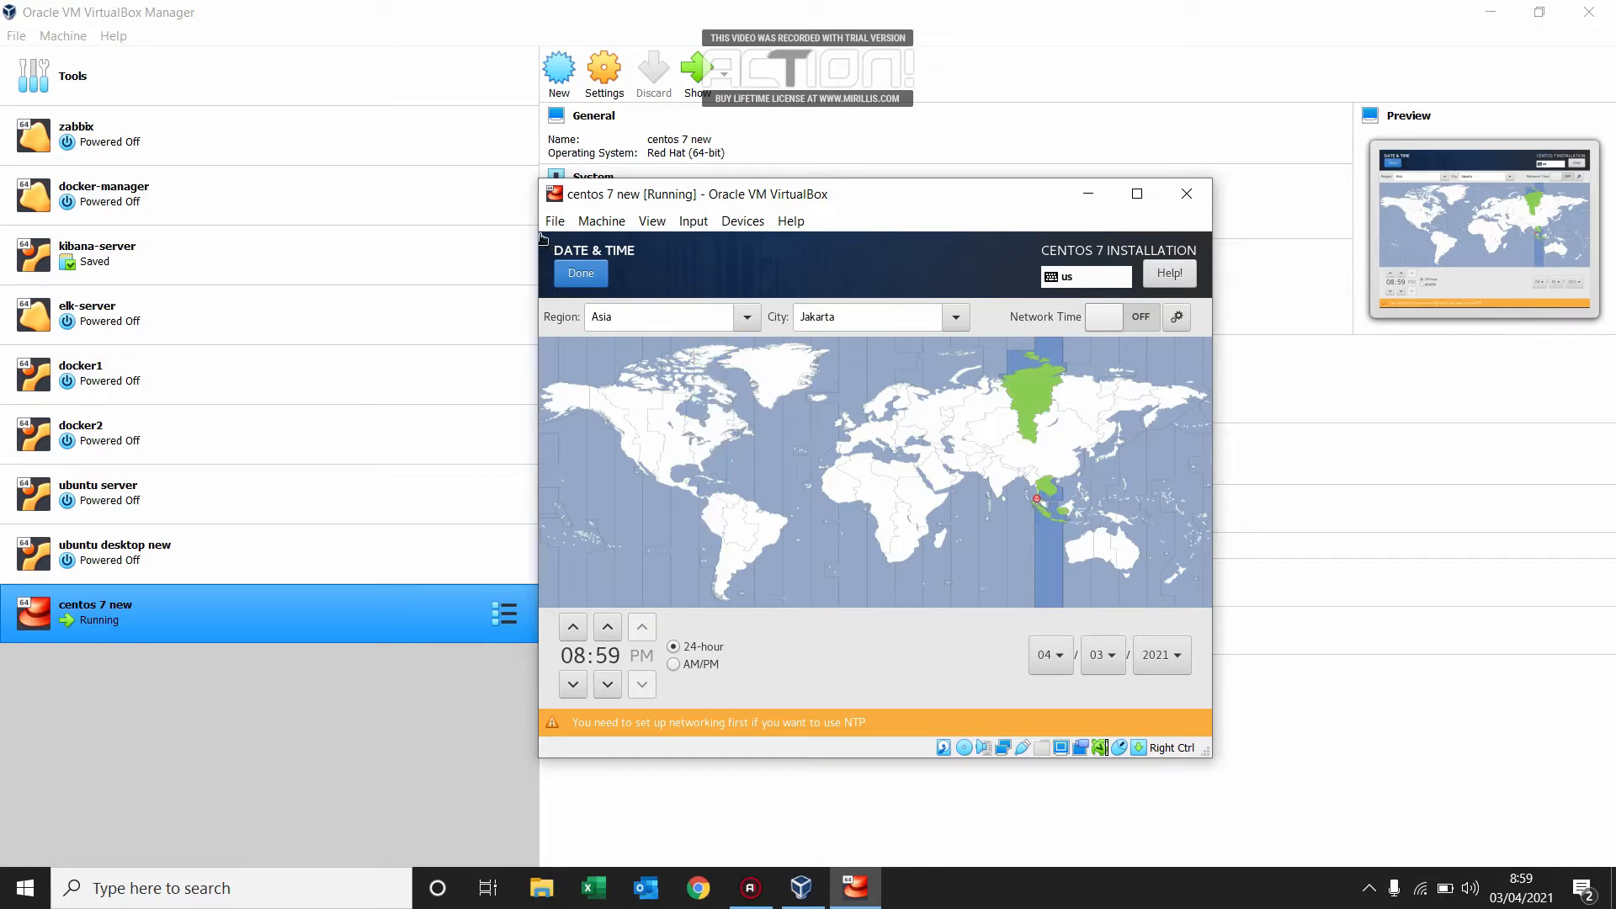
left_click(582, 274)
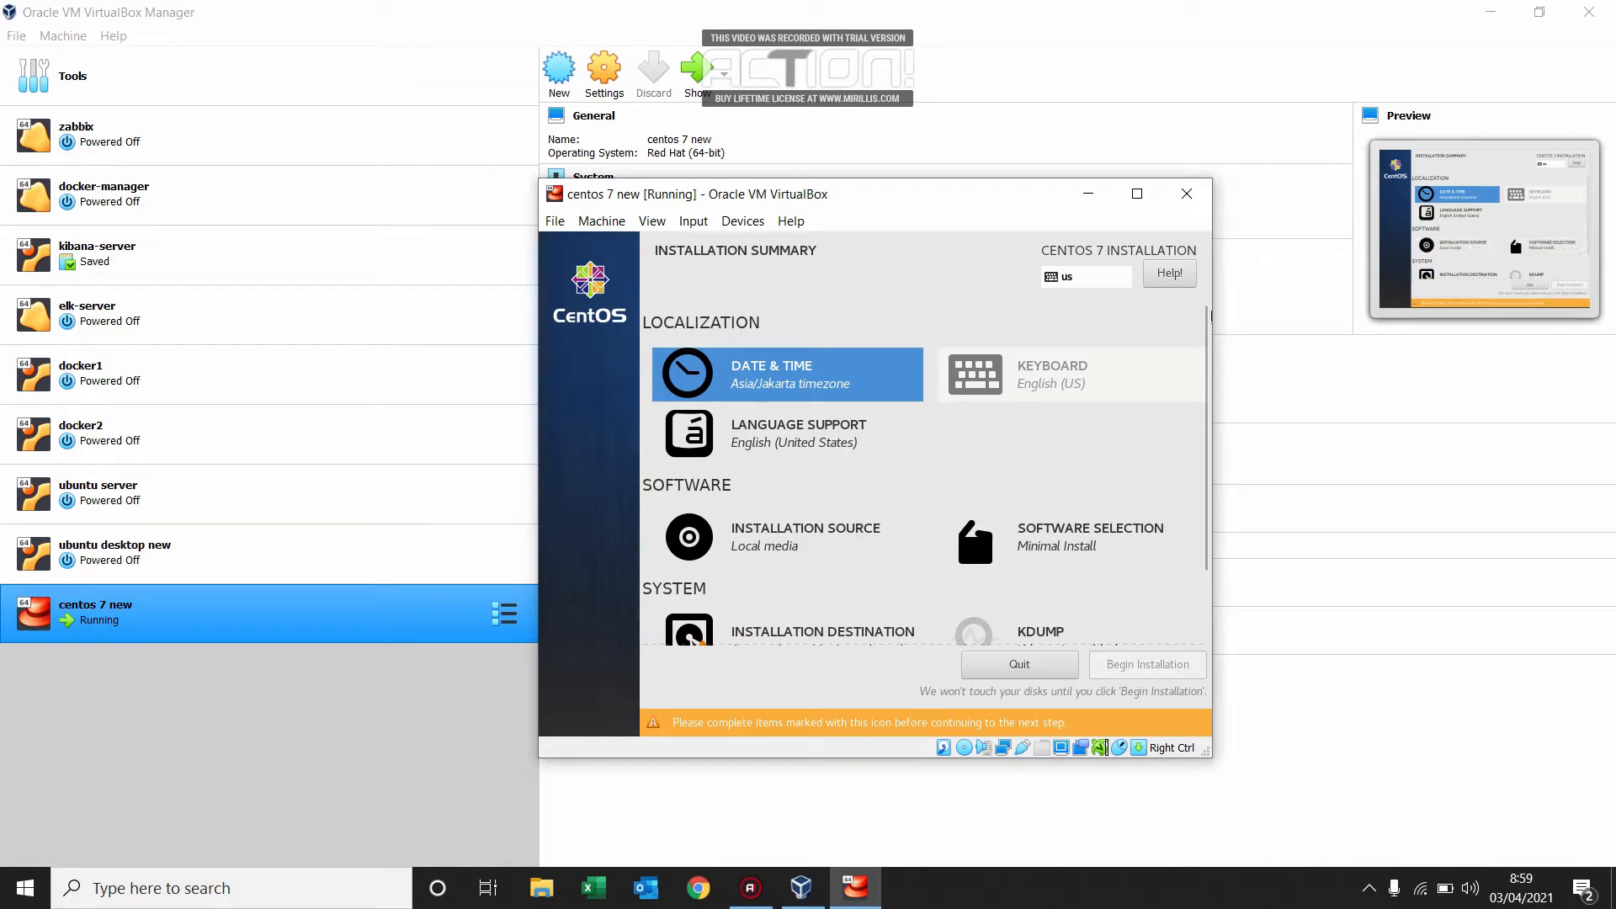
Choose to configure partitioning manually for the 15 GiB ATA VBOX HARDDISK installation destination.
left_click_drag(1206, 375, 1208, 565)
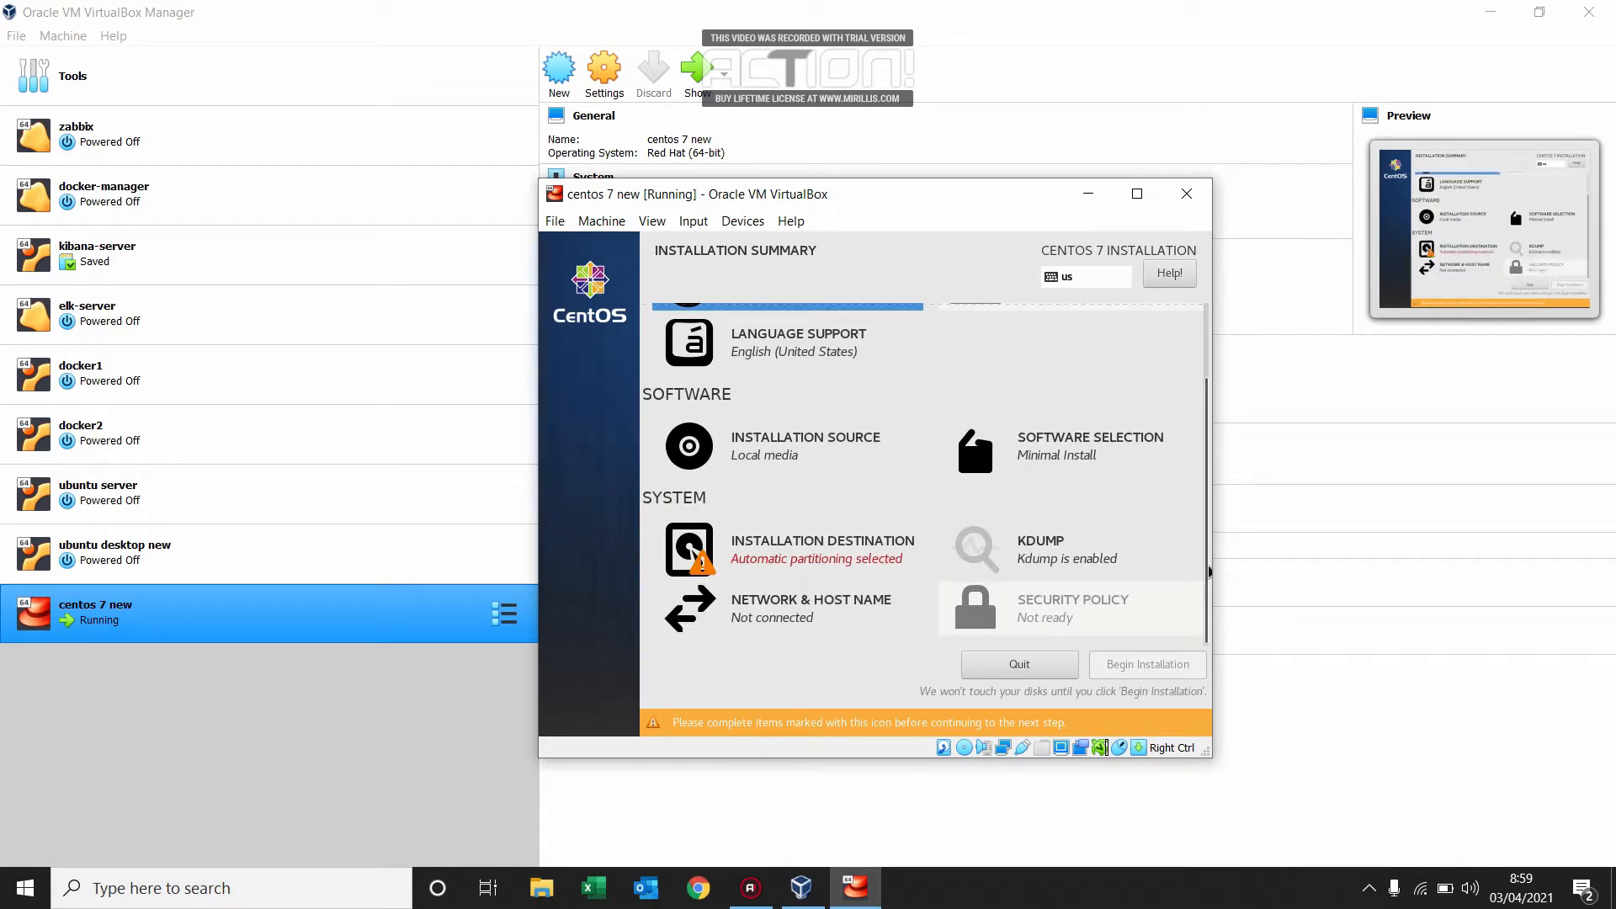
left_click(786, 551)
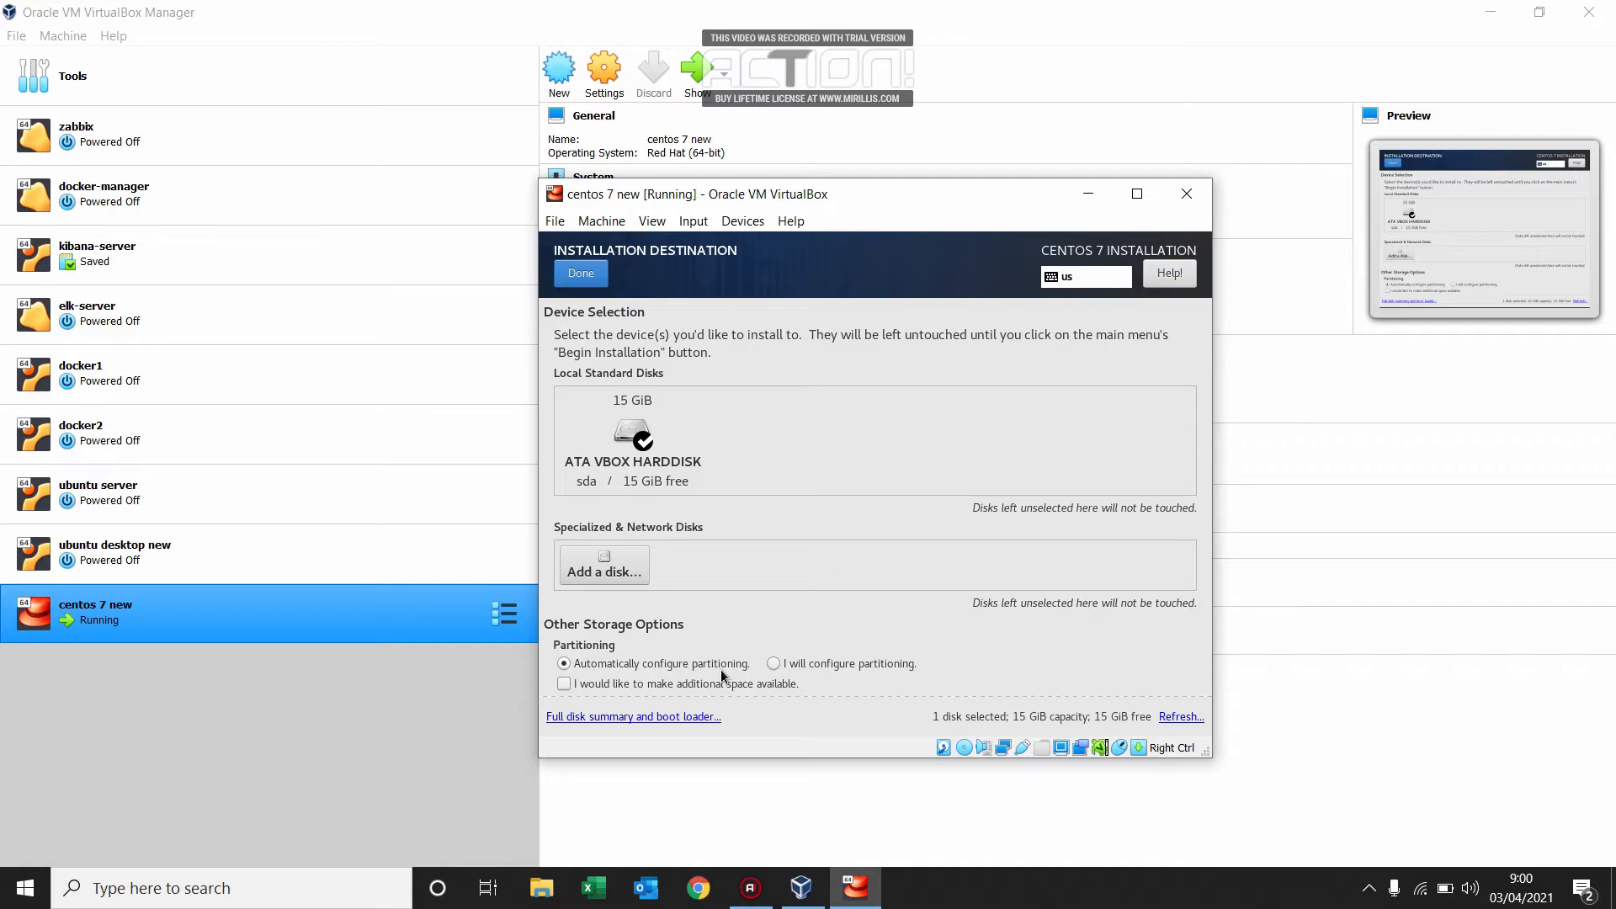
left_click(825, 671)
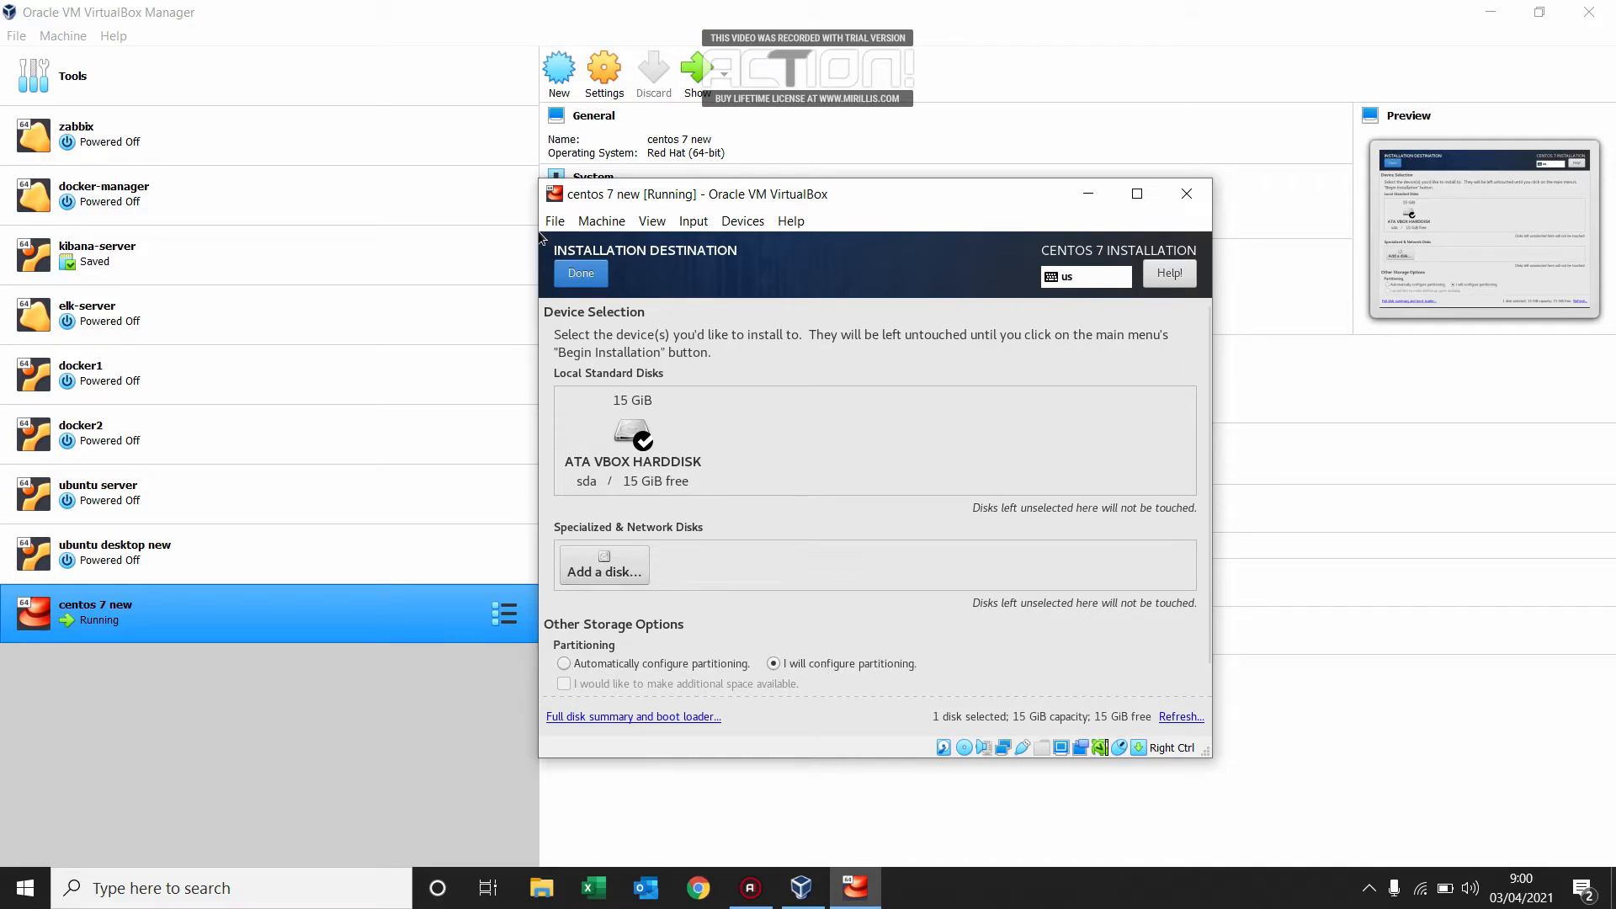
left_click(579, 274)
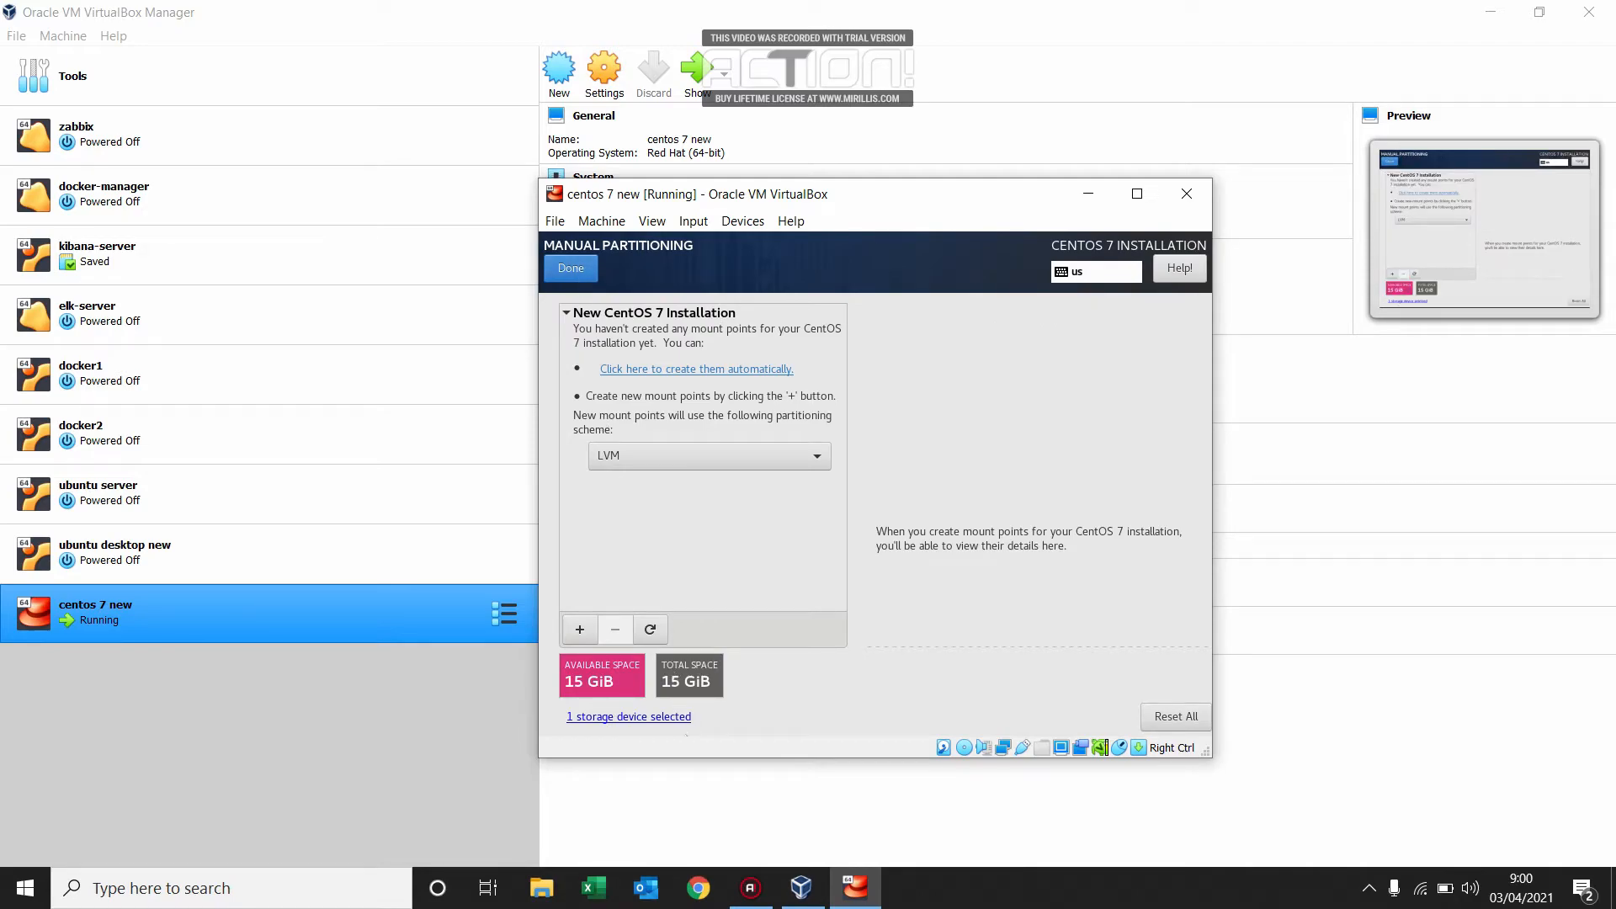
Add a /boot mount point with a desired capacity of 1024 MiB.
left_click(580, 632)
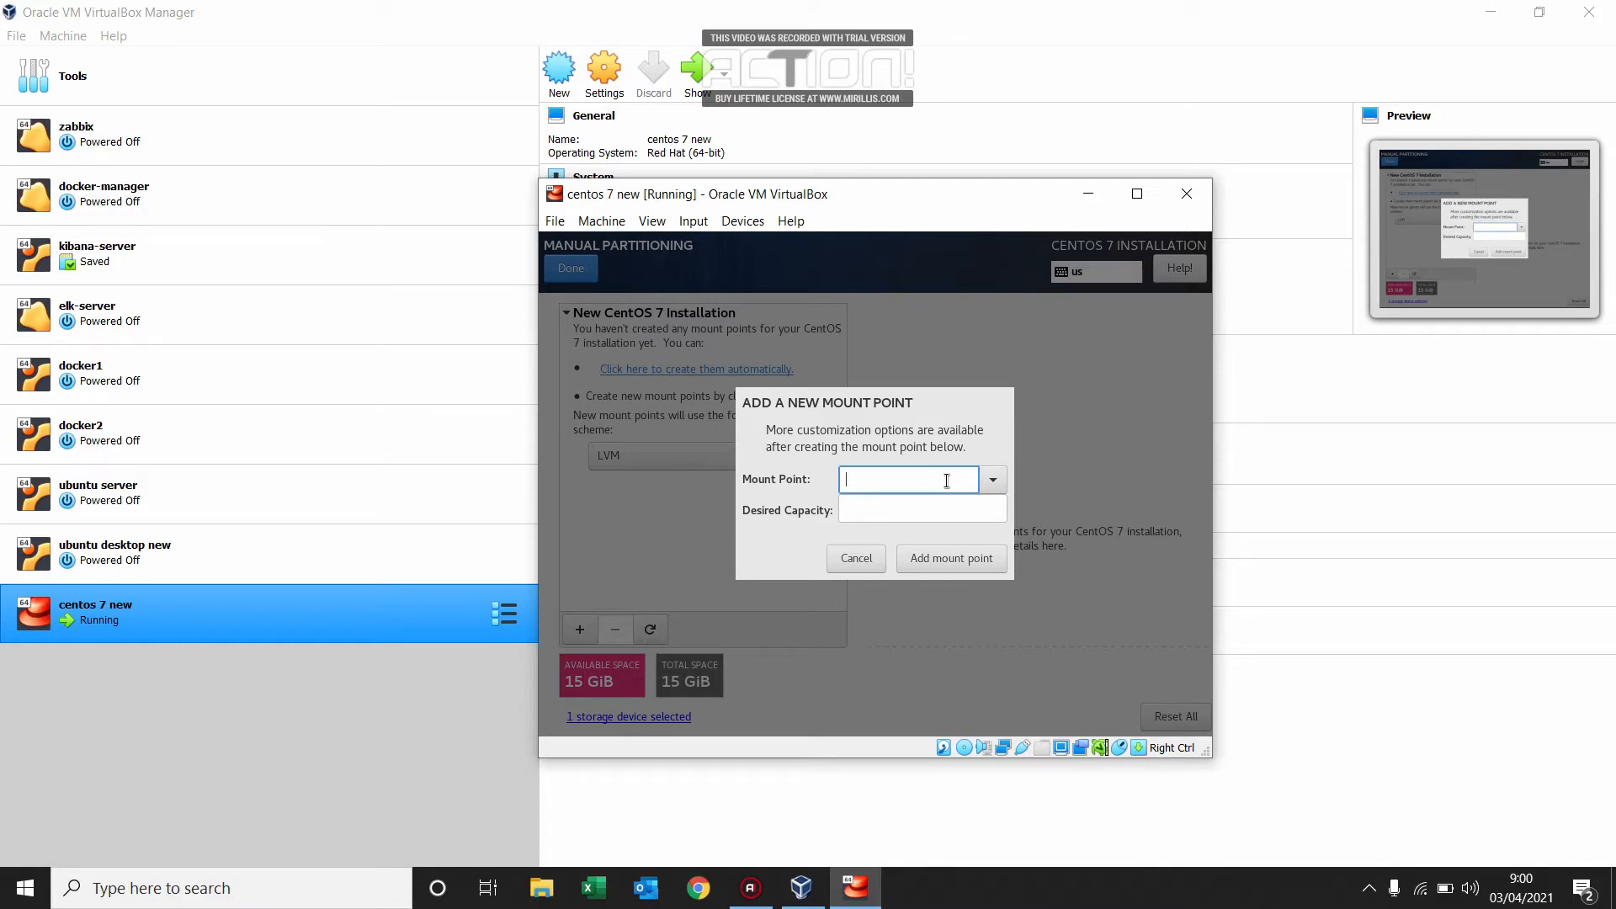
type("/")
left_click(884, 523)
left_click(892, 516)
type("1024")
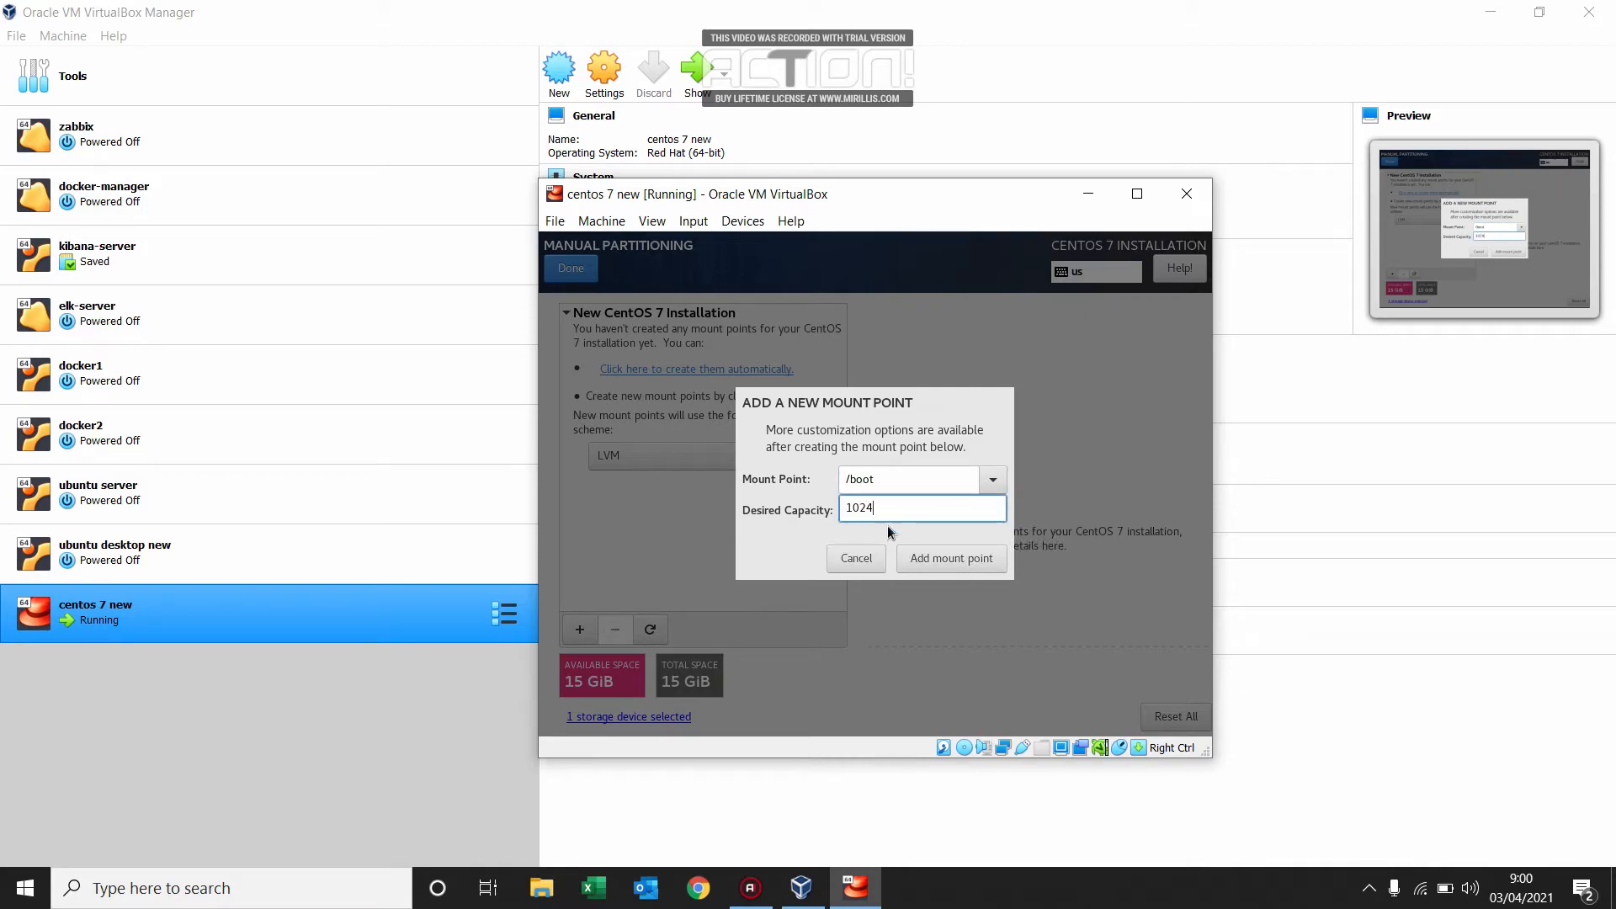
left_click(941, 562)
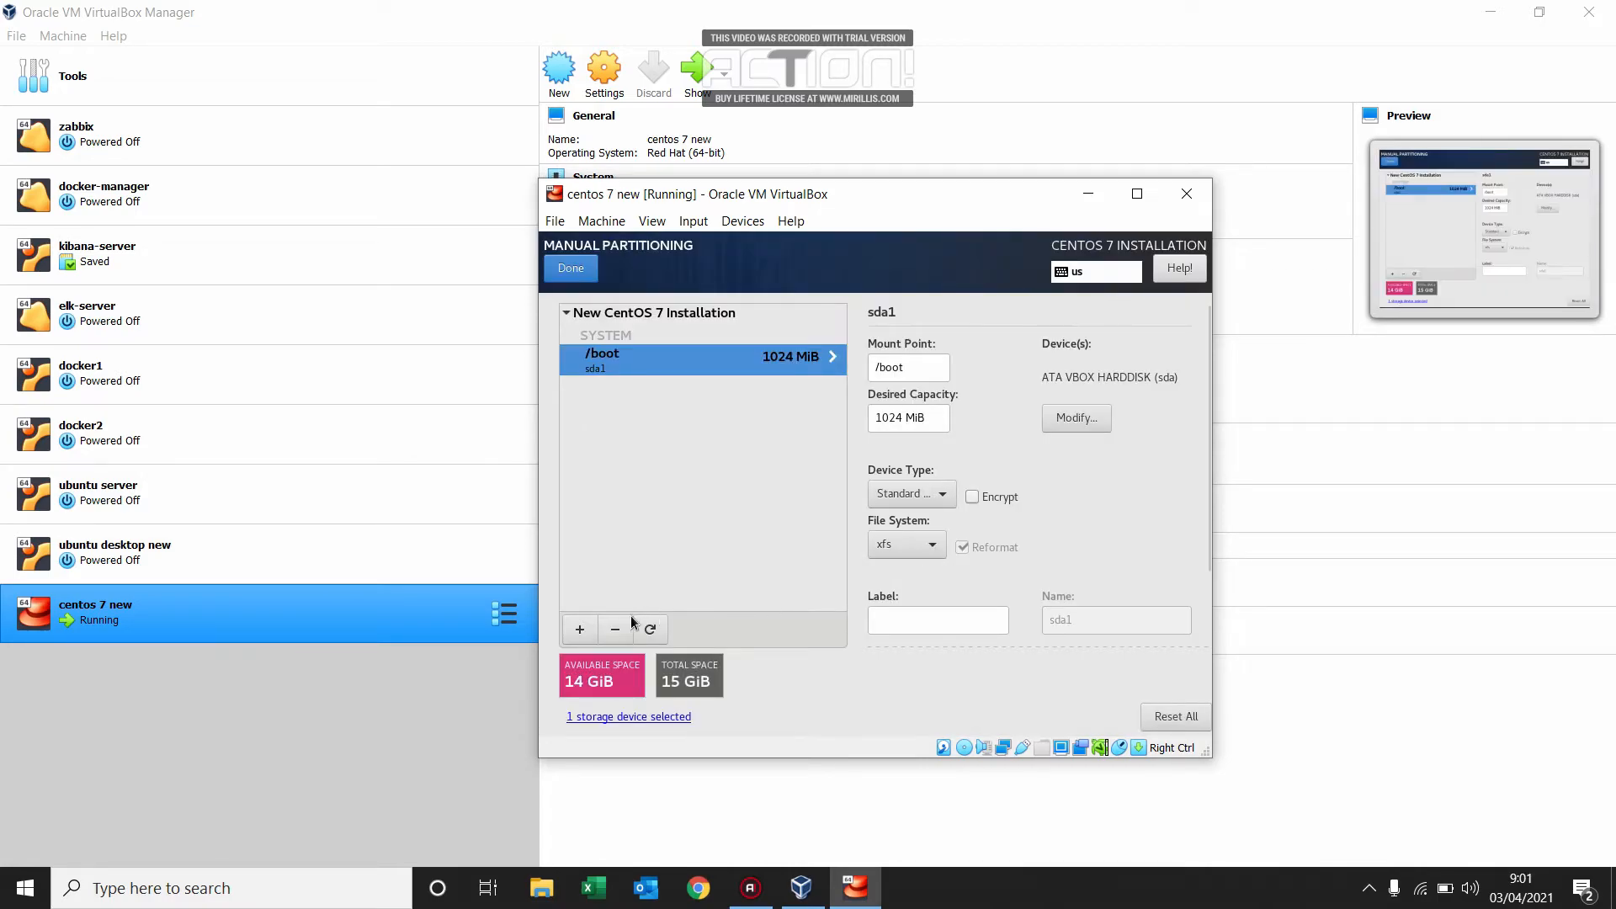
Add a swap mount point with a desired capacity of 2048 MiB.
left_click(580, 633)
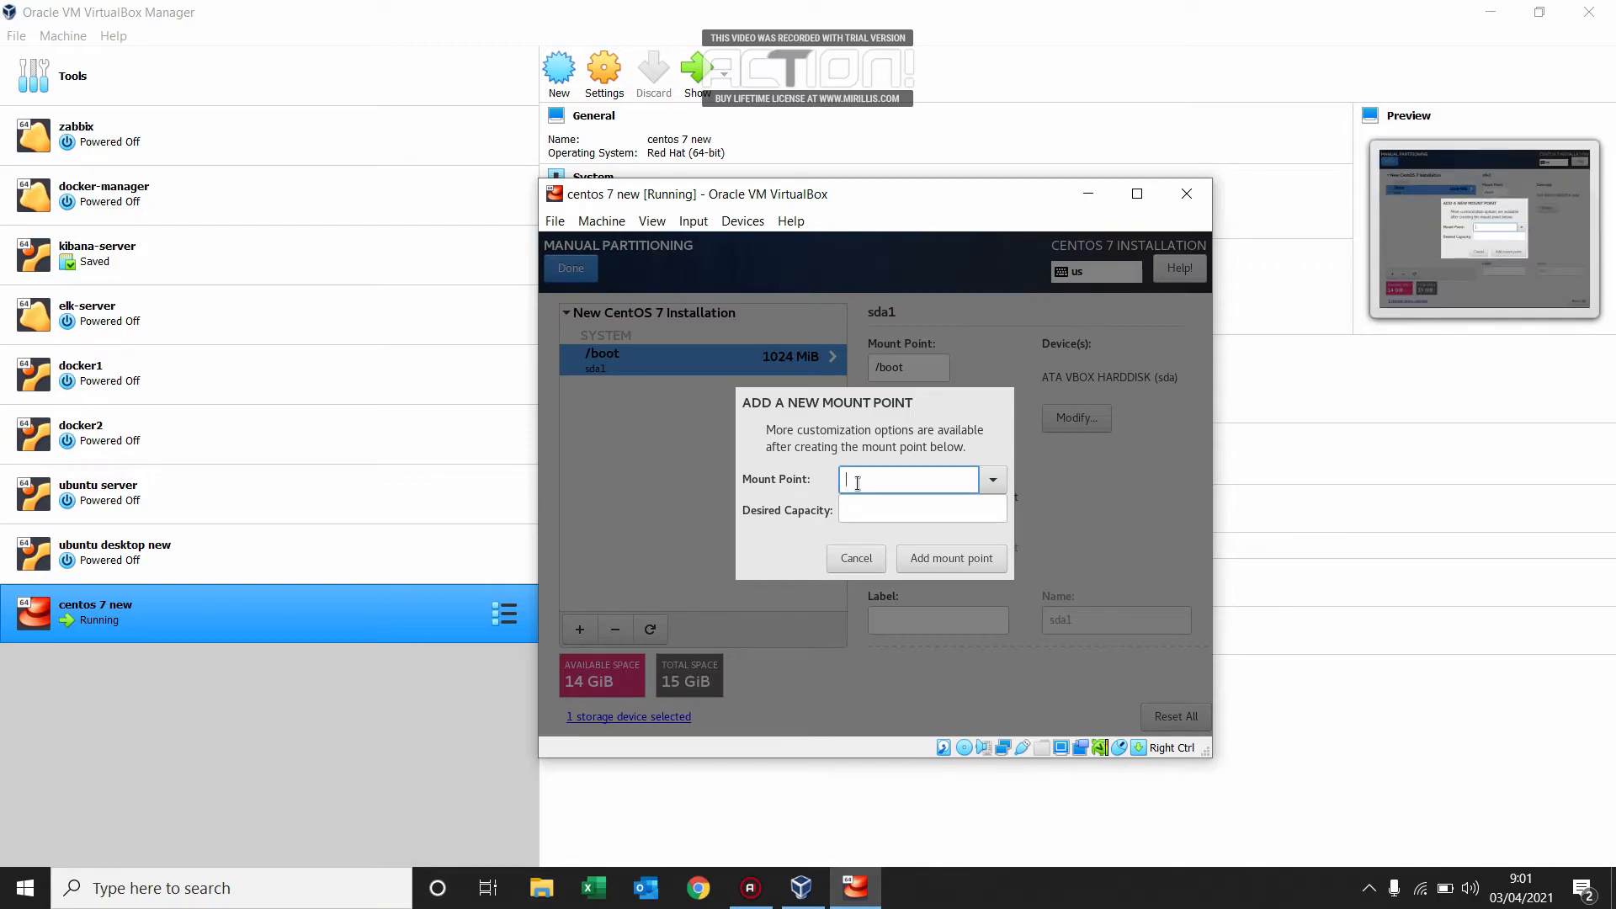
left_click(990, 487)
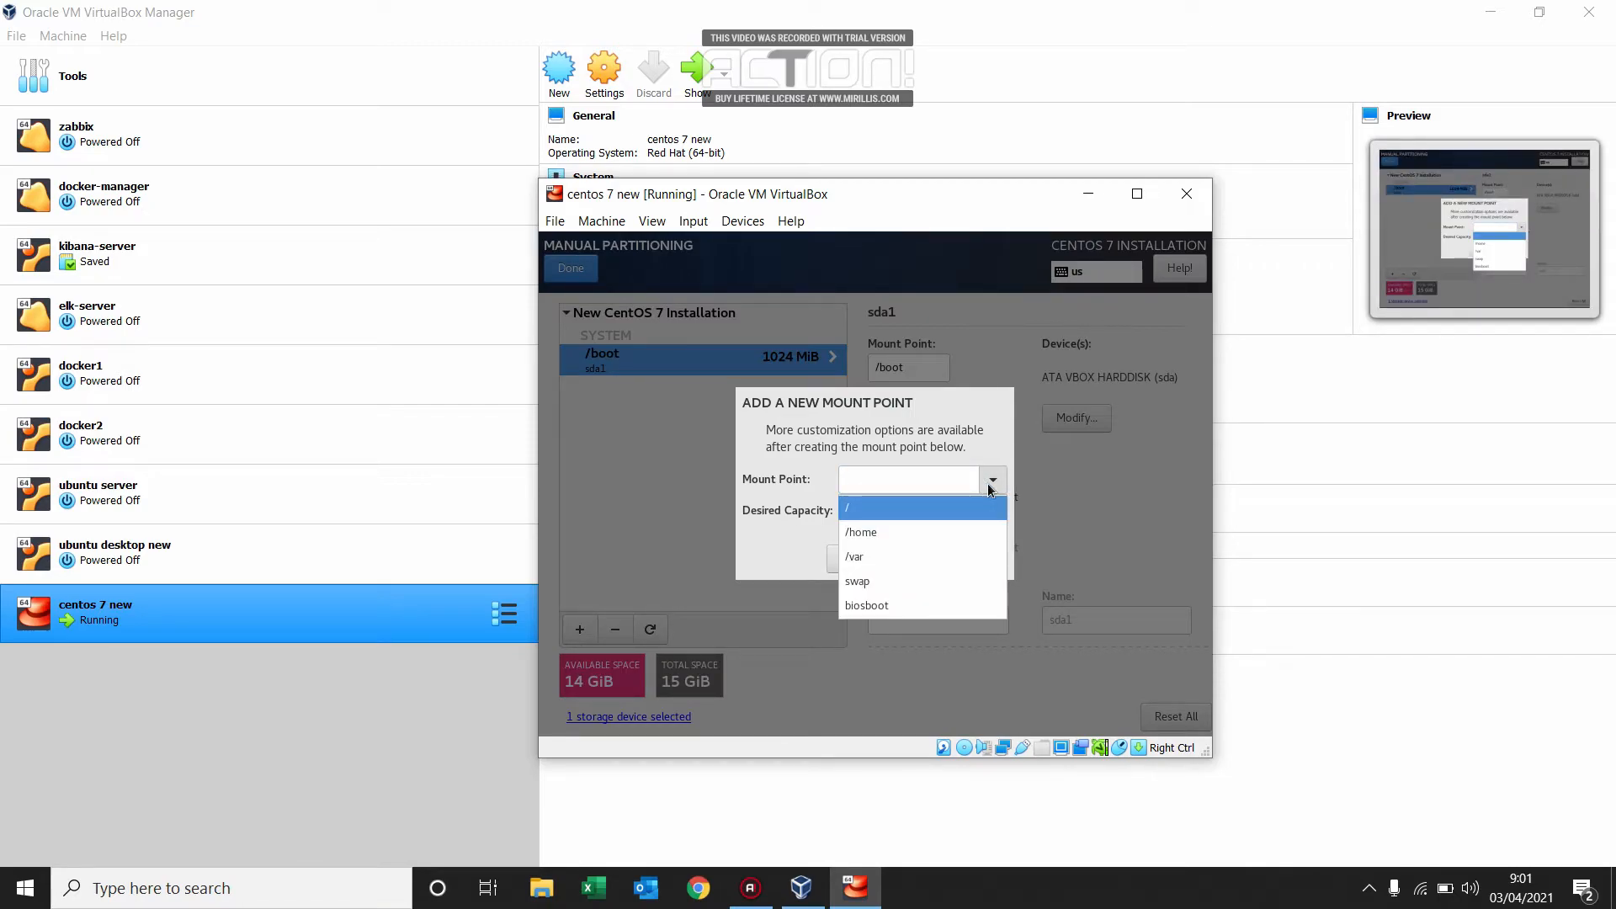
left_click(894, 584)
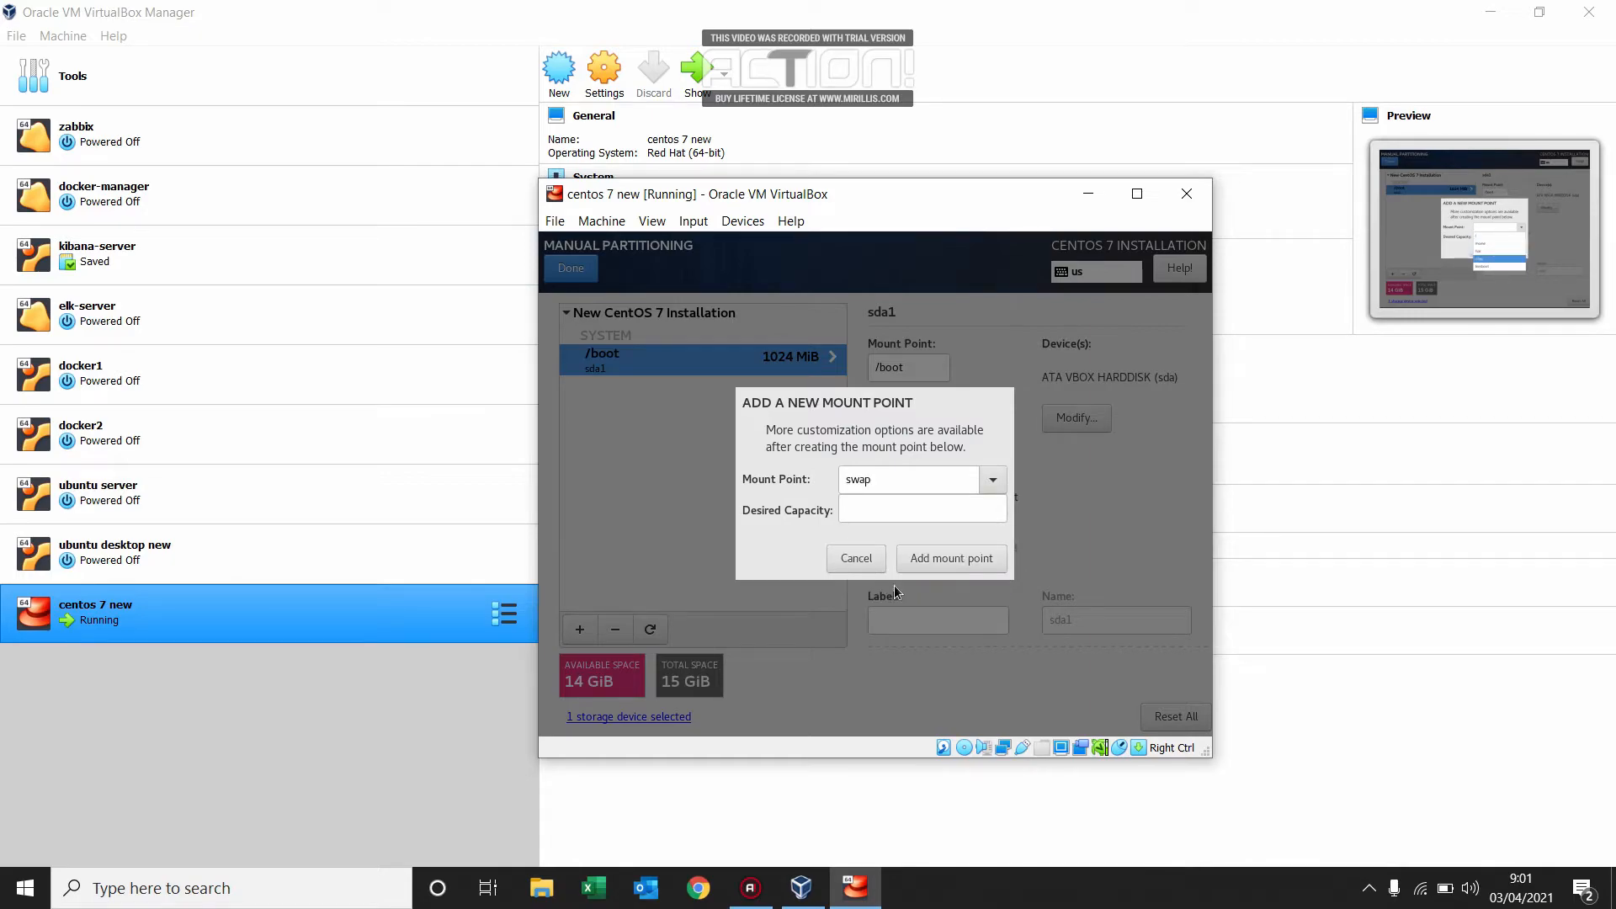
left_click(879, 510)
type("2048")
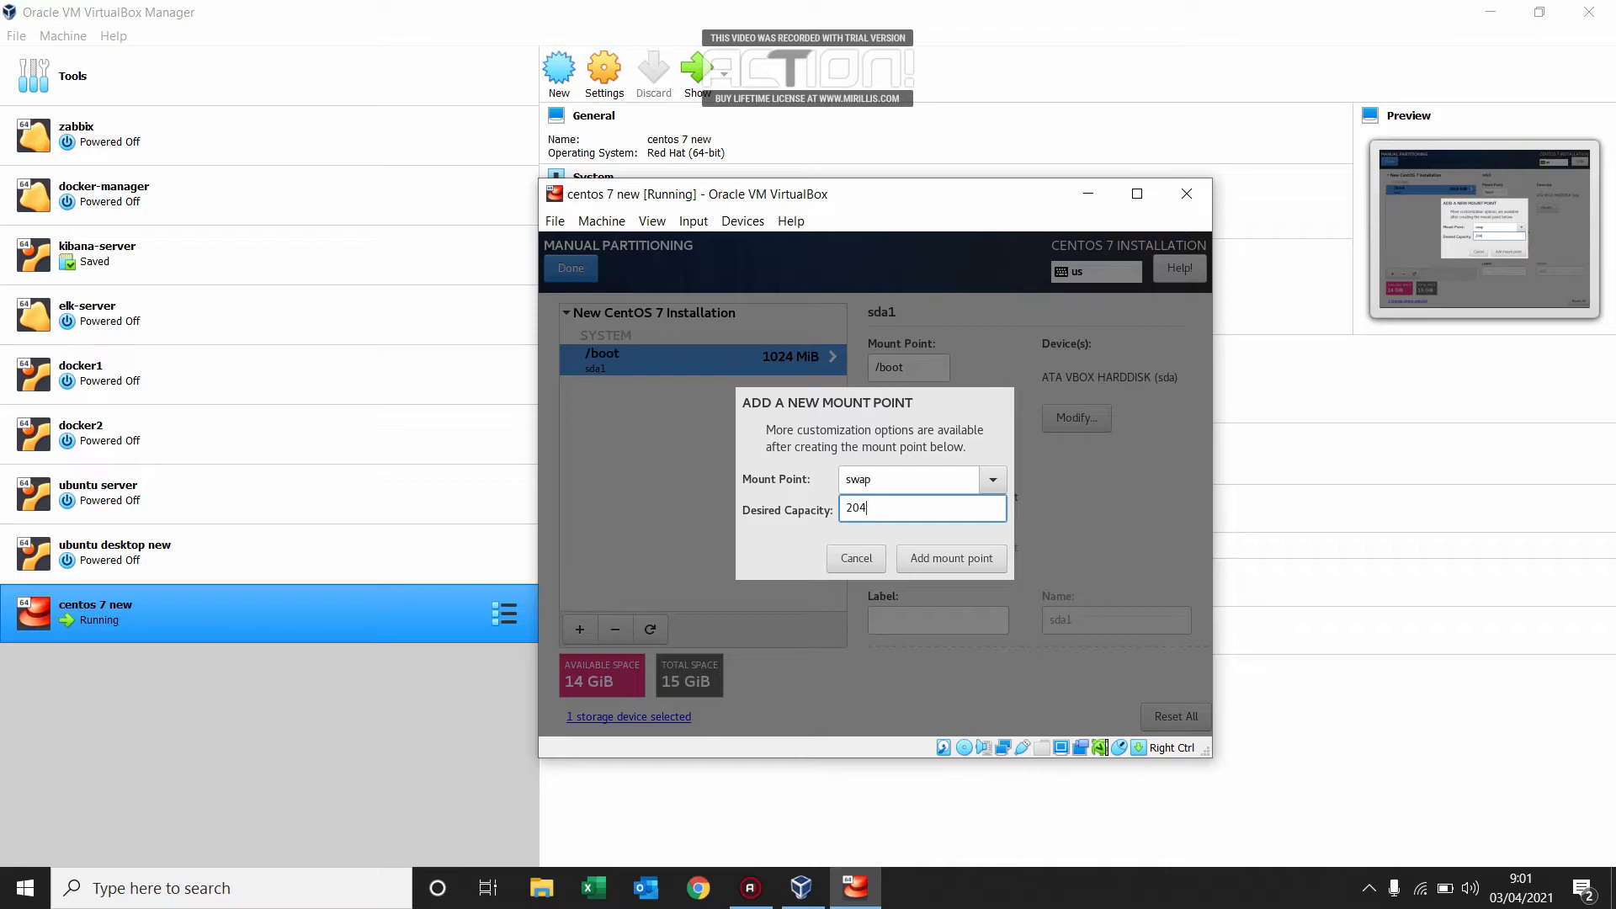
left_click(918, 563)
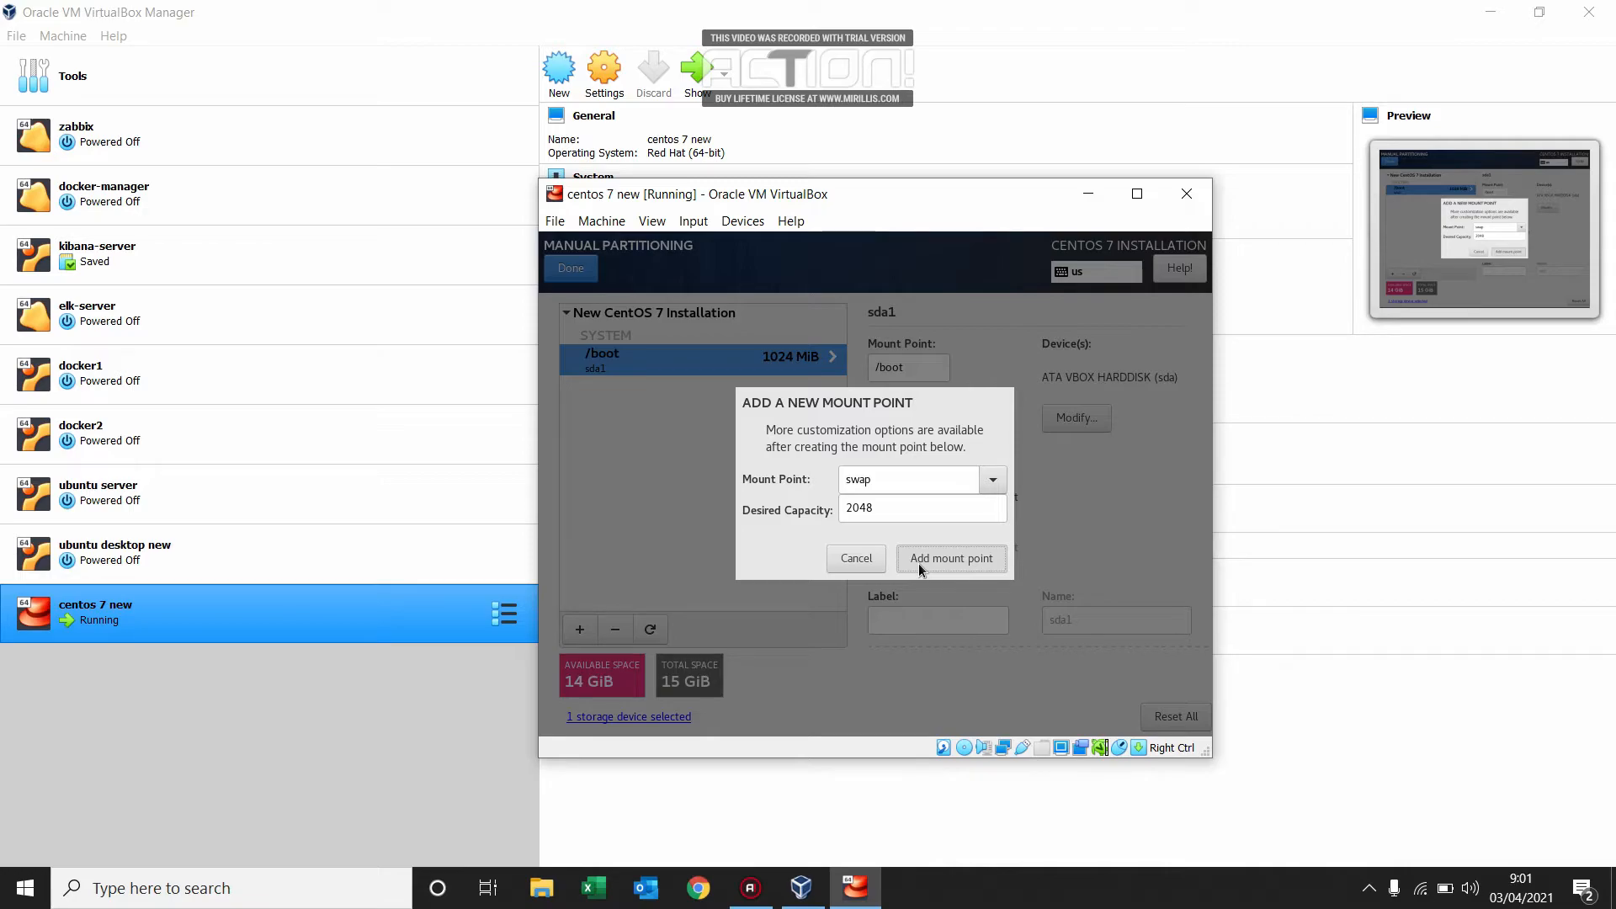
Add a root (/) mount point with the desired capacity left empty so it takes the remaining space.
left_click(573, 633)
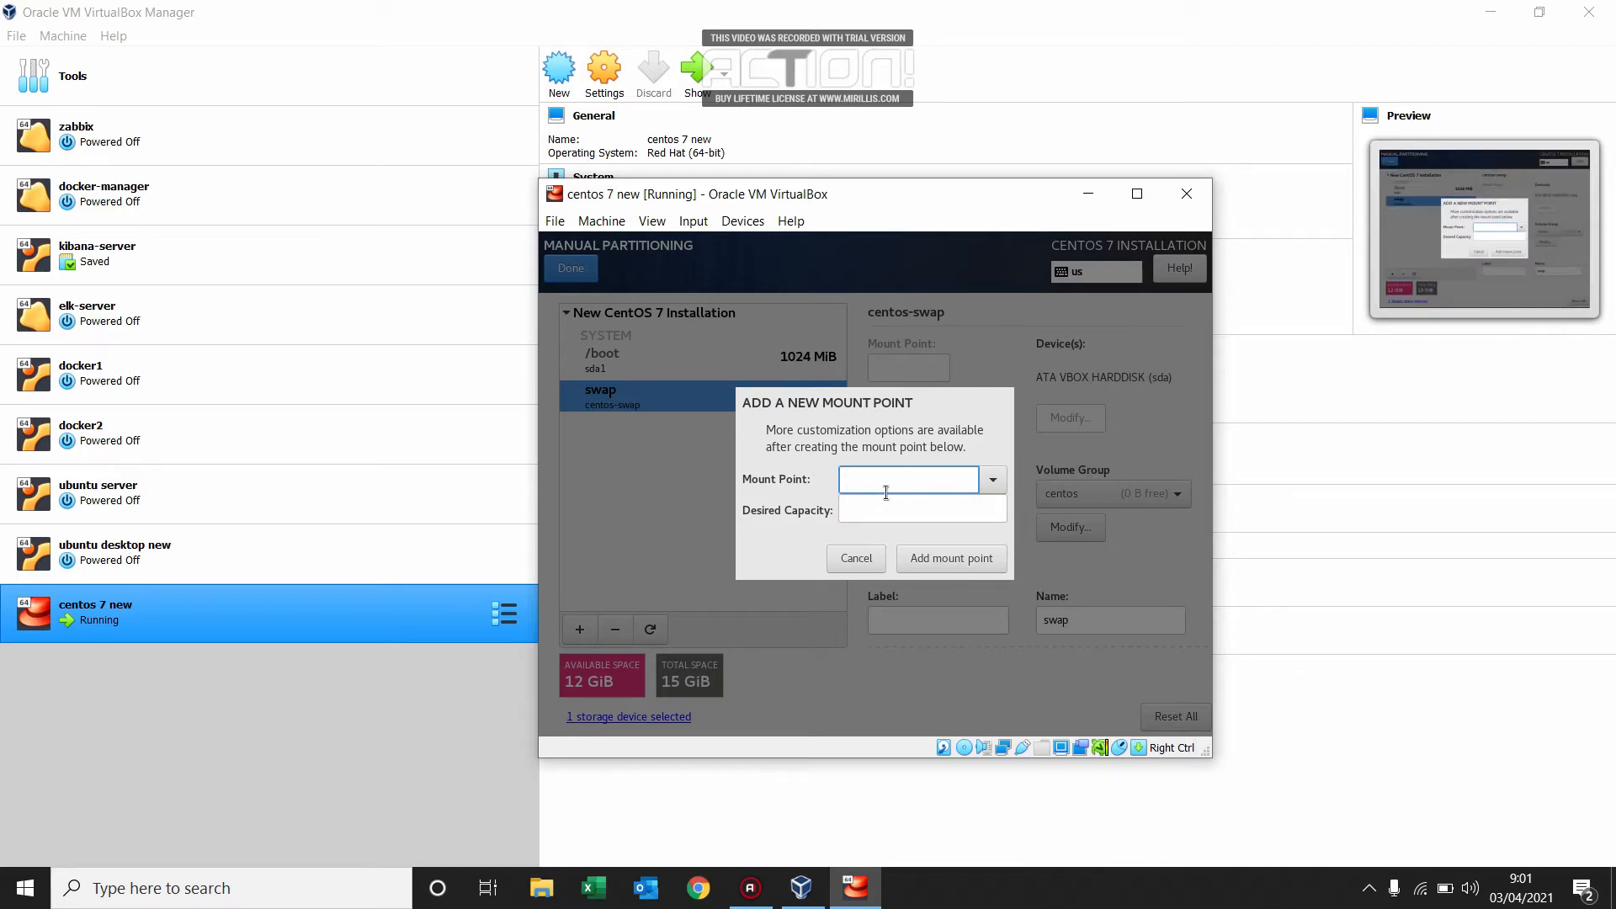
left_click(993, 479)
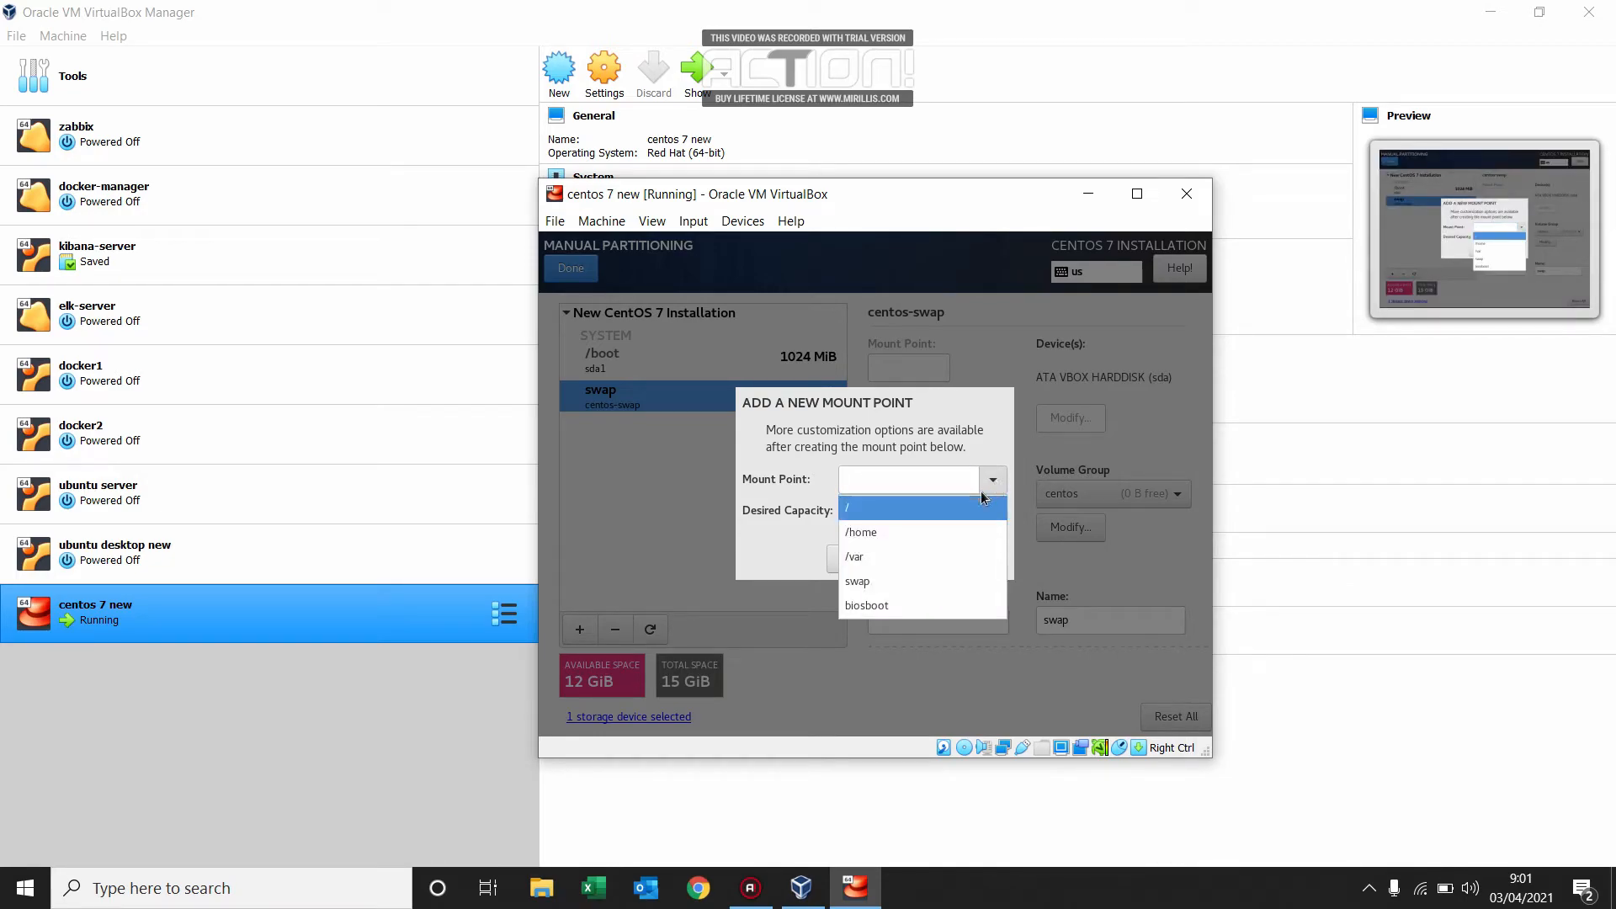
left_click(956, 506)
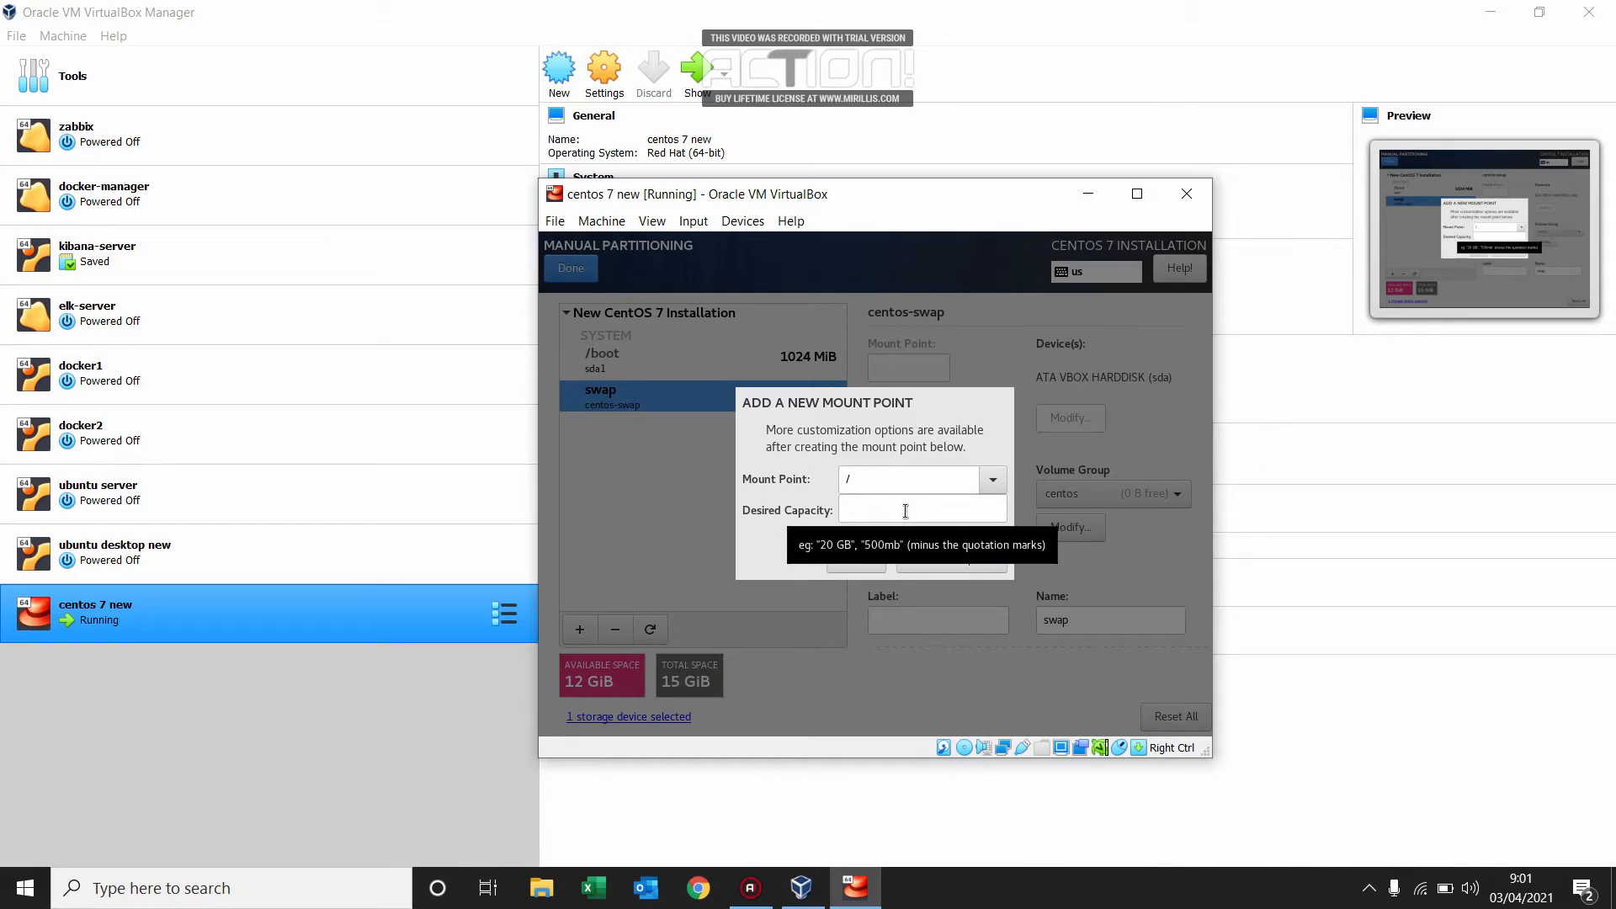
left_click(955, 564)
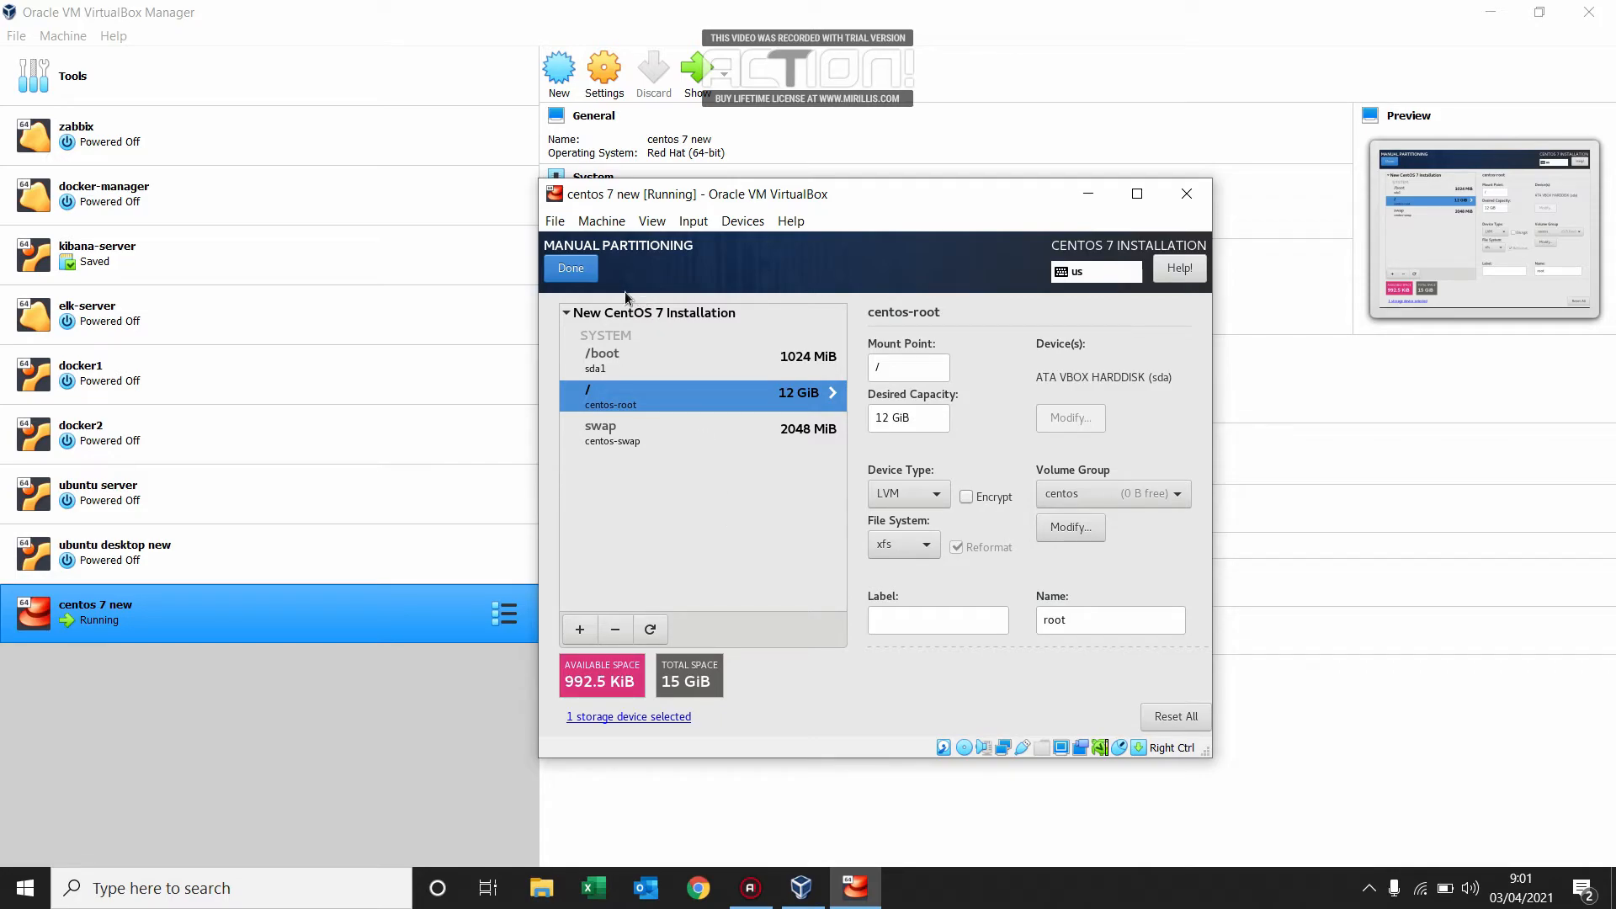
Finish the manual partitioning, accept the summary of changes and begin the installation.
left_click(570, 268)
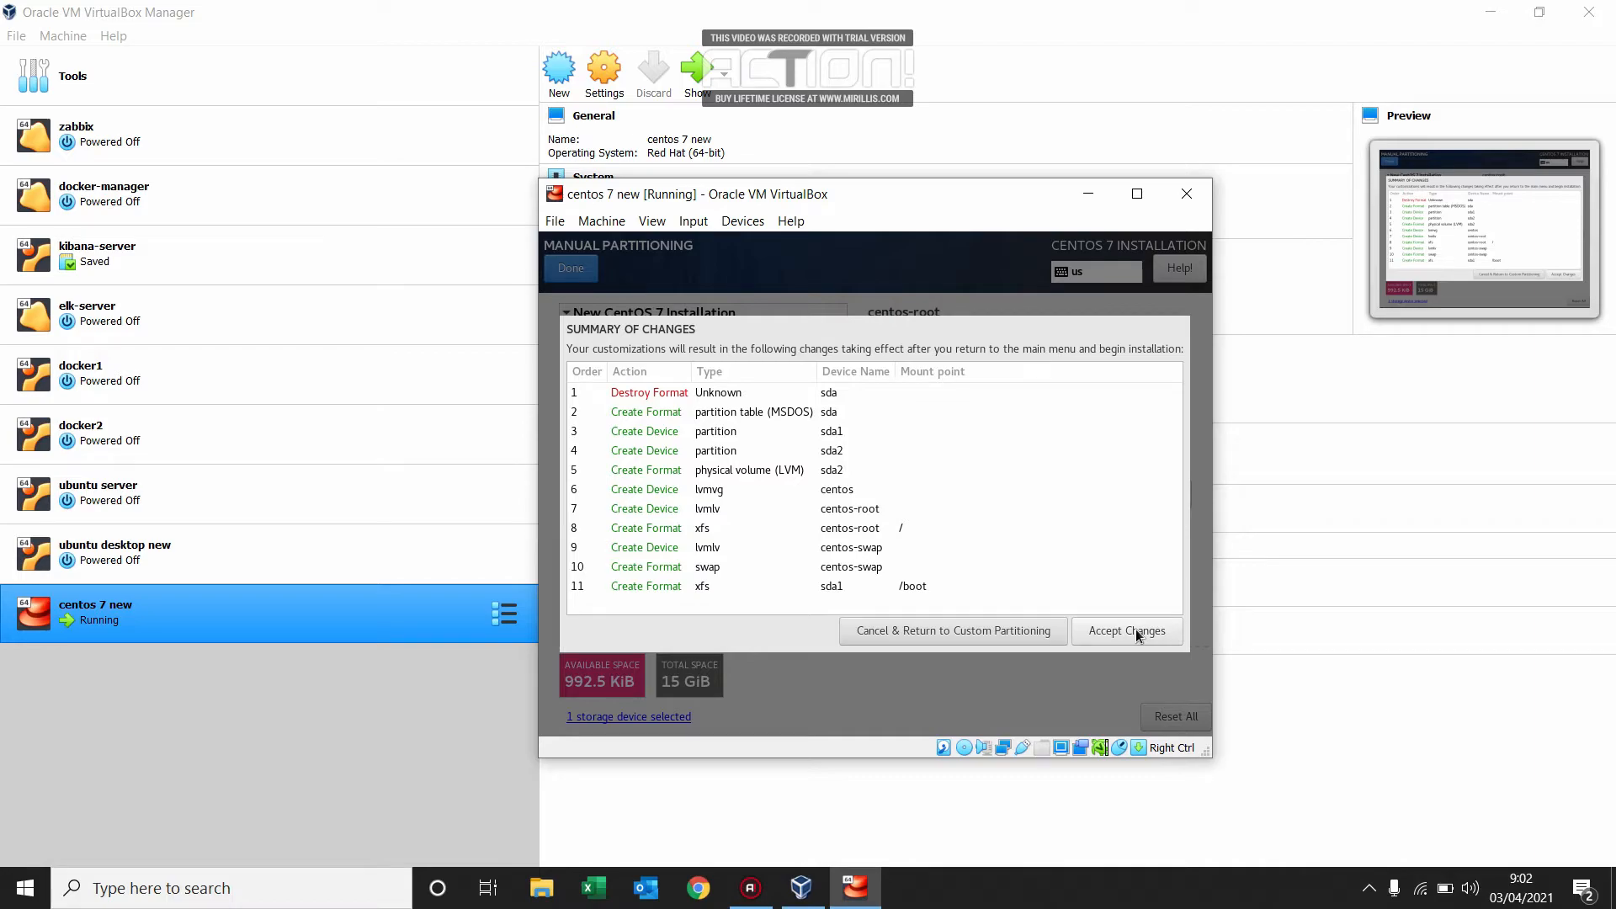
left_click(1135, 631)
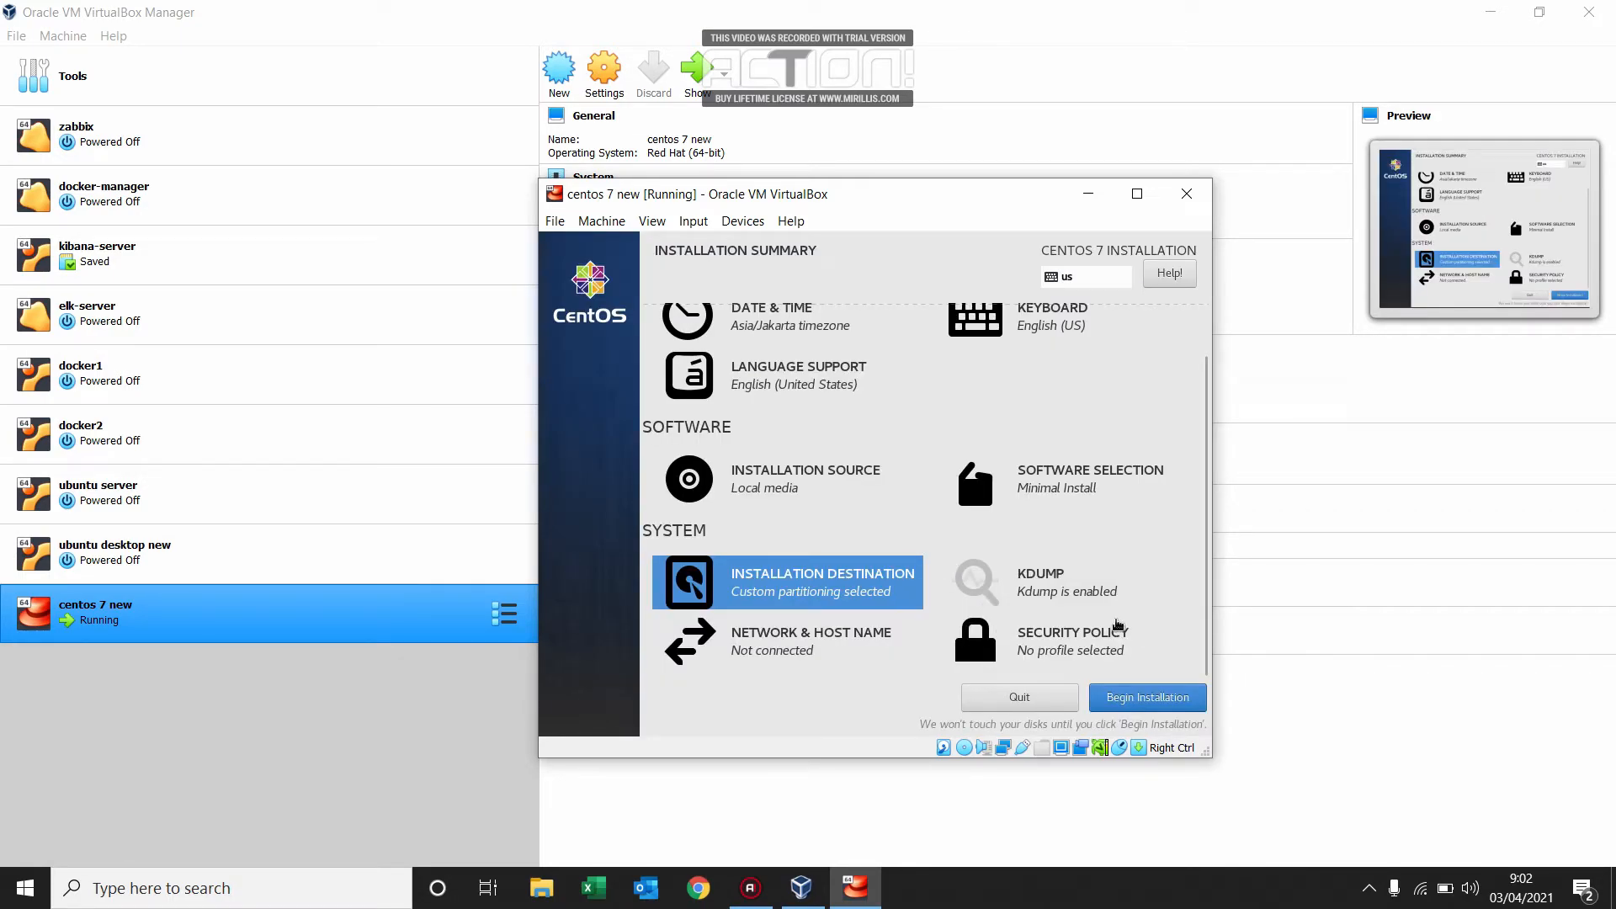
left_click(1150, 695)
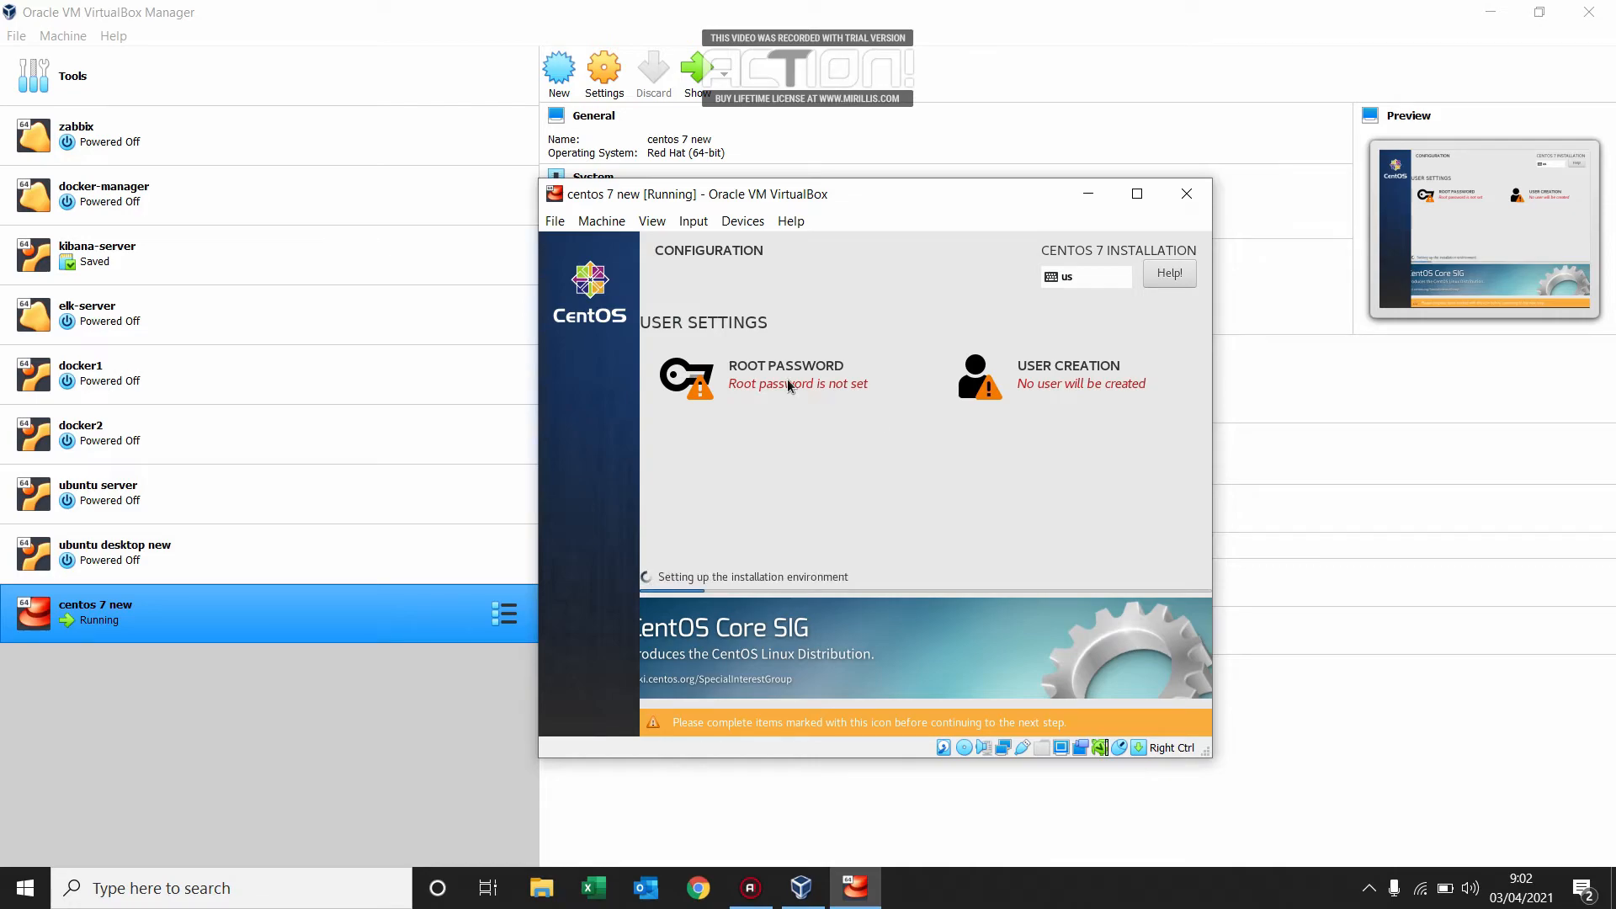
Enter and confirm the root password, accepting it despite its weak rating.
left_click(747, 387)
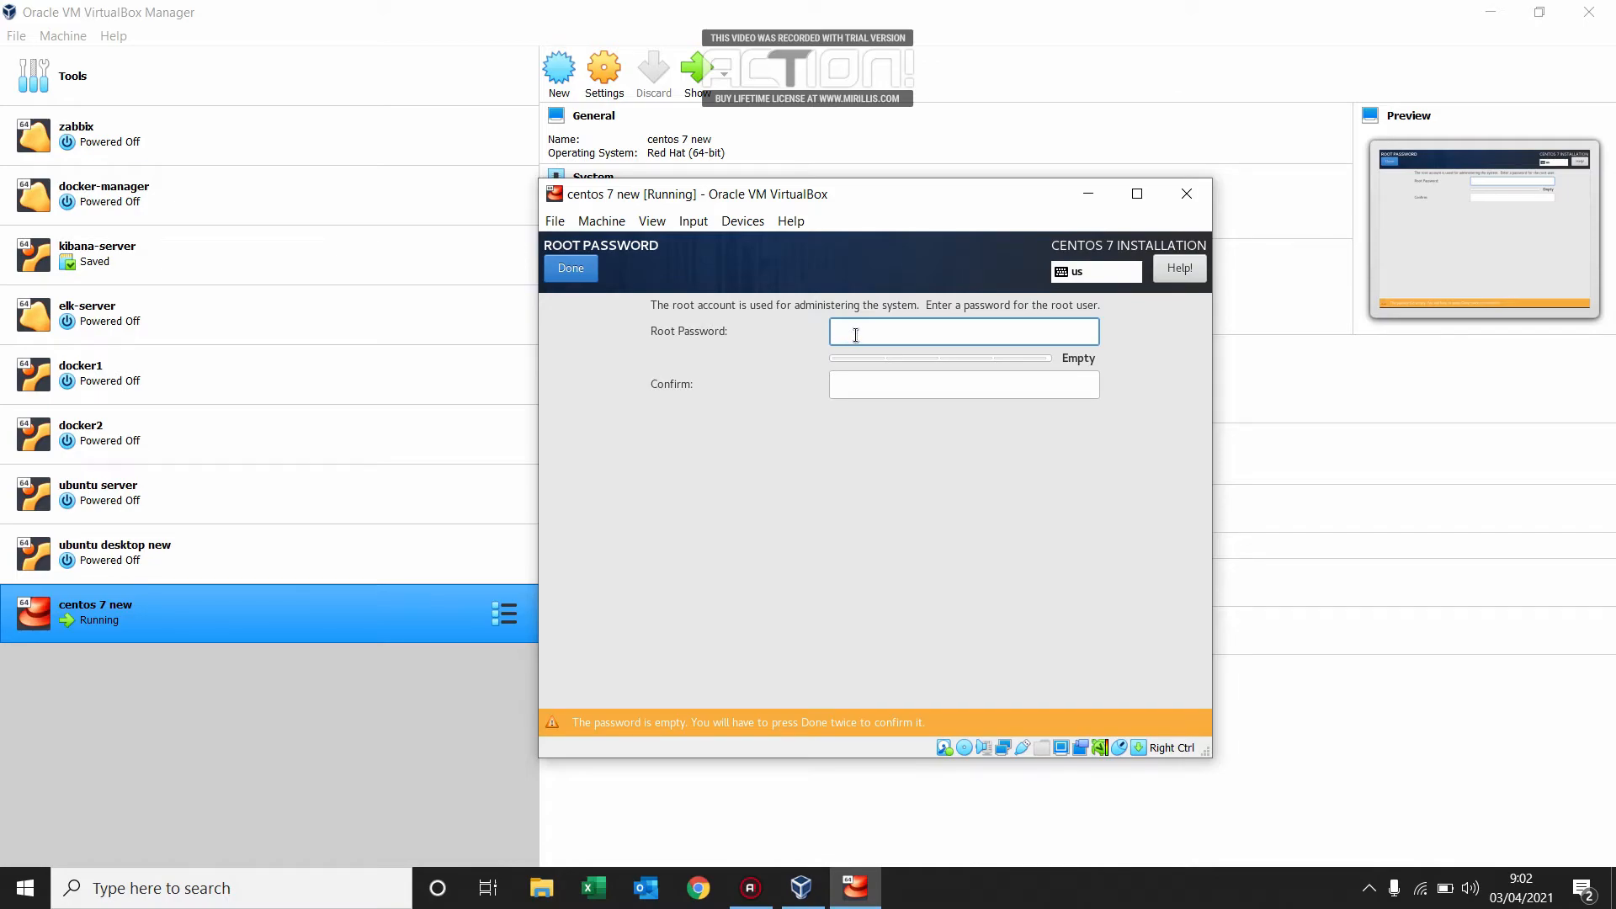
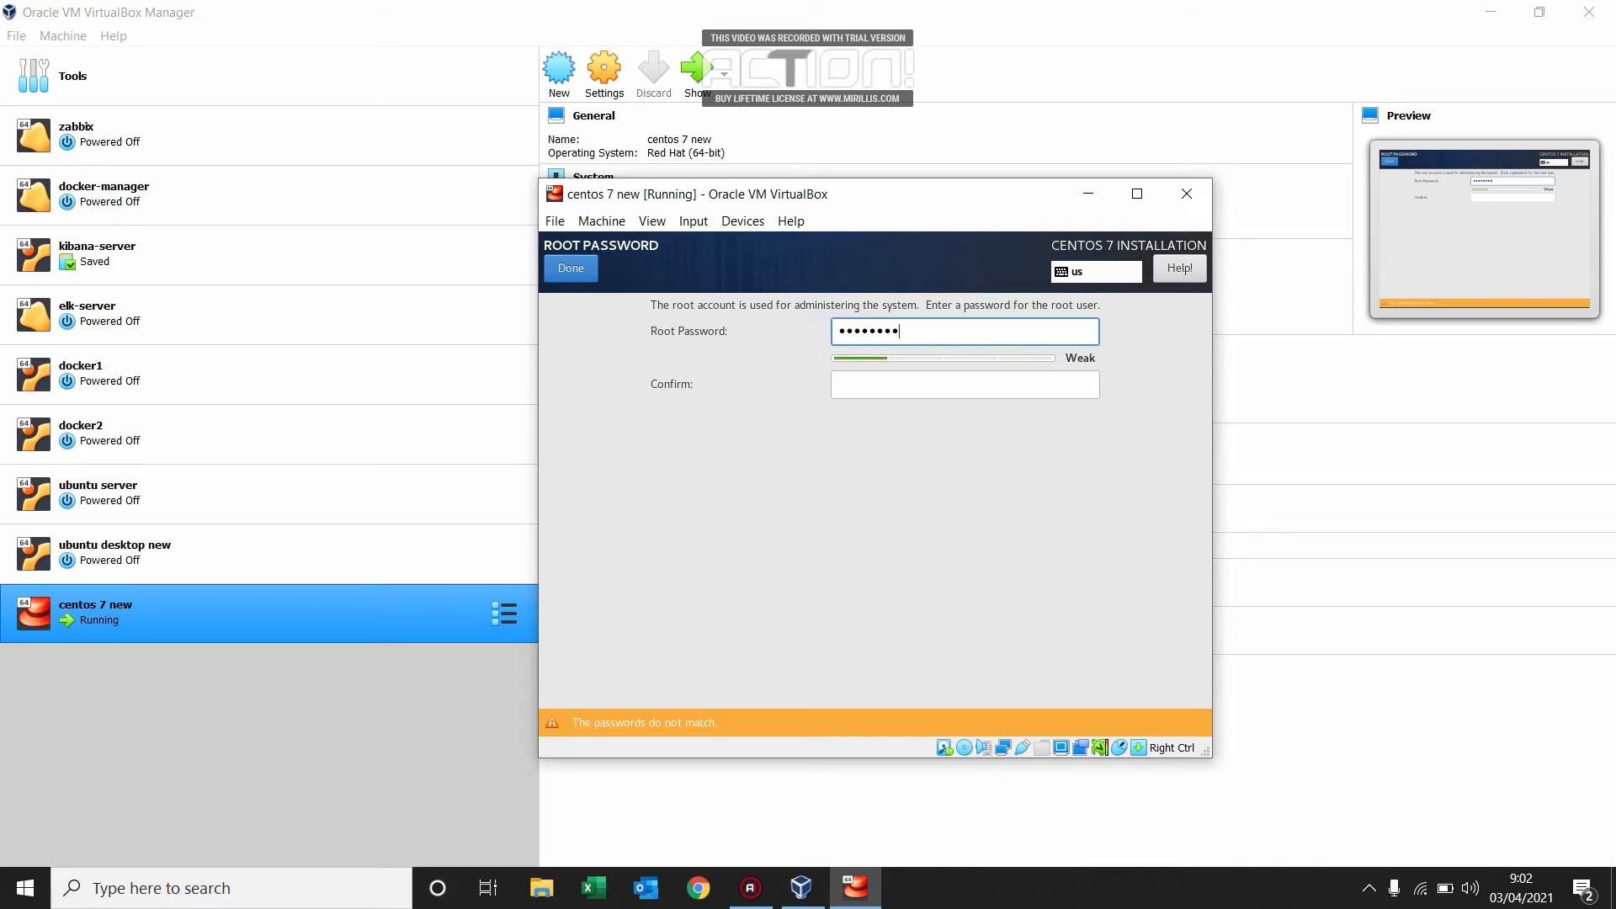
left_click(862, 390)
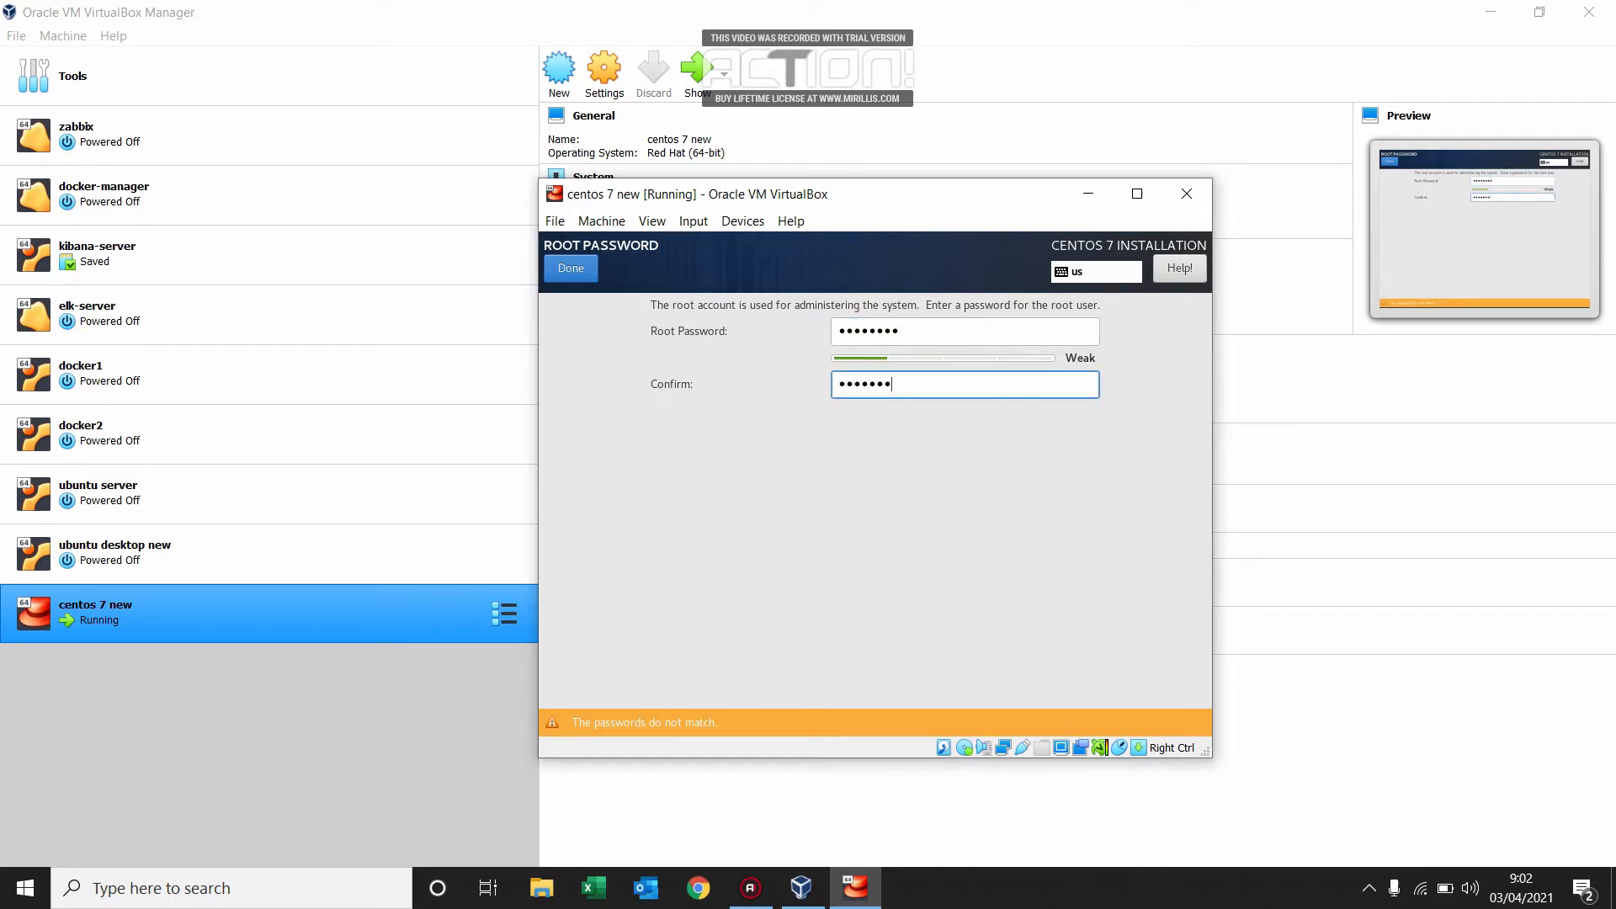
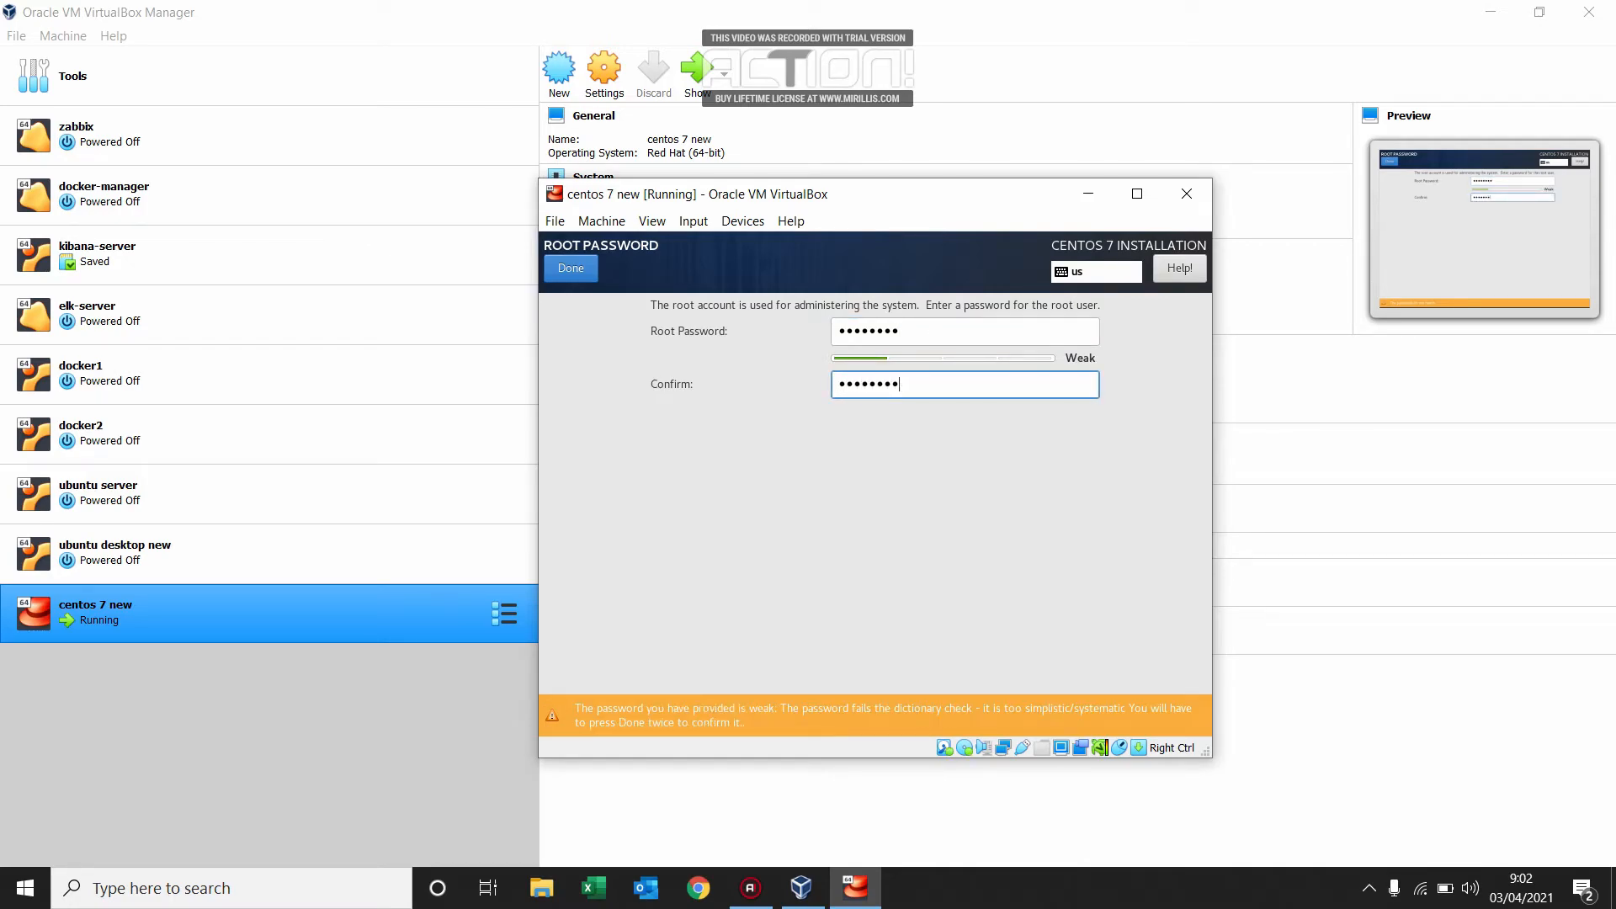
left_click(581, 277)
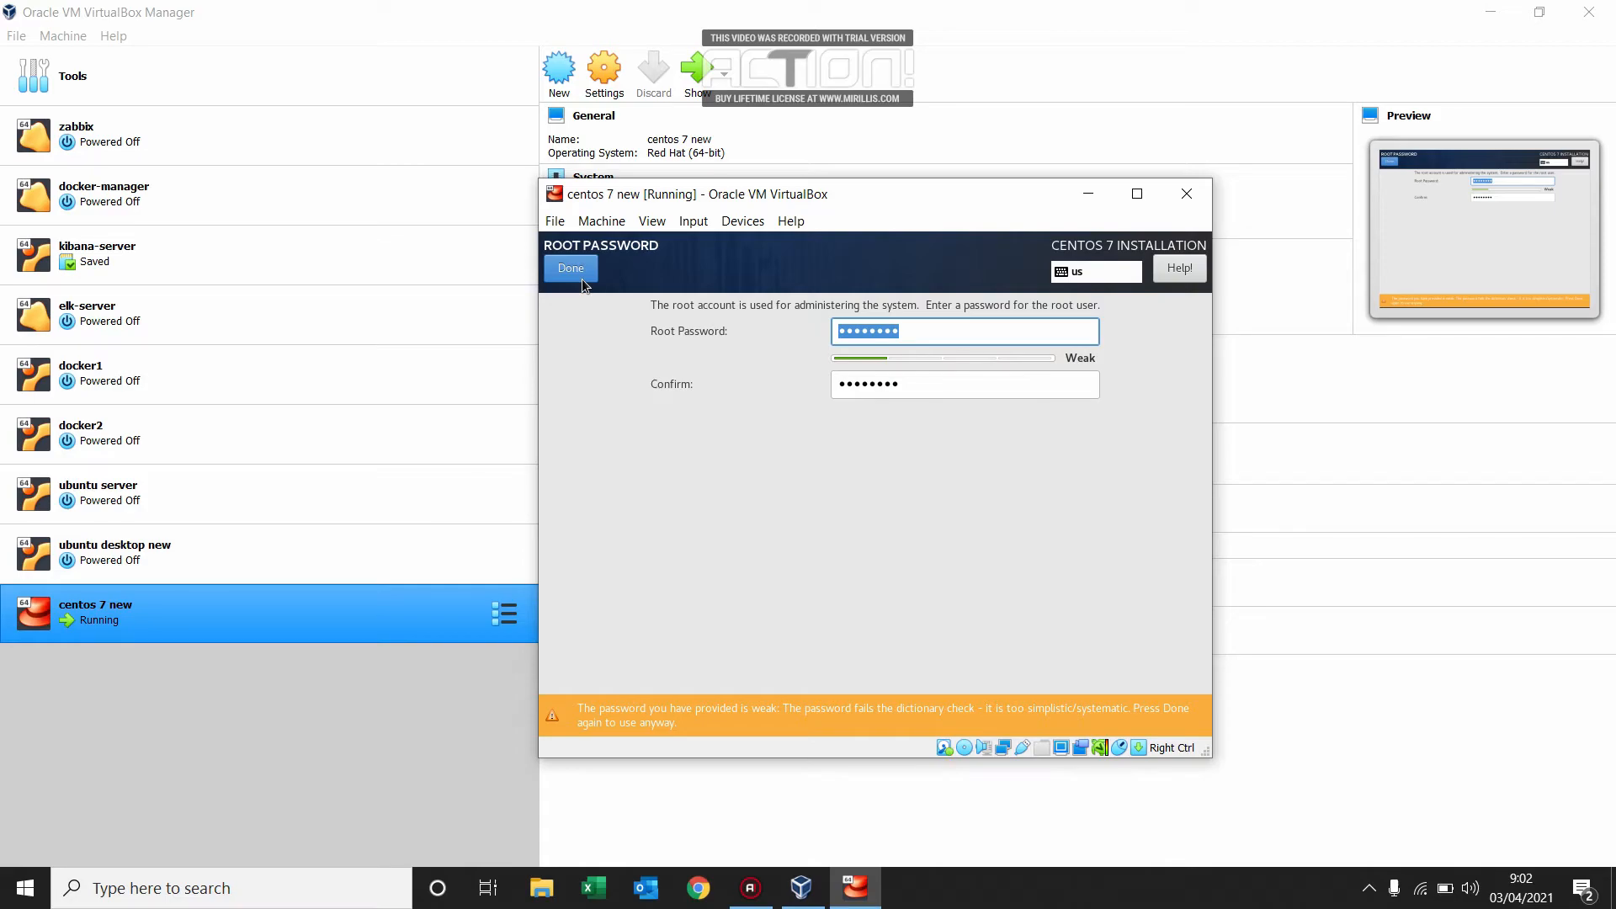
left_click(581, 277)
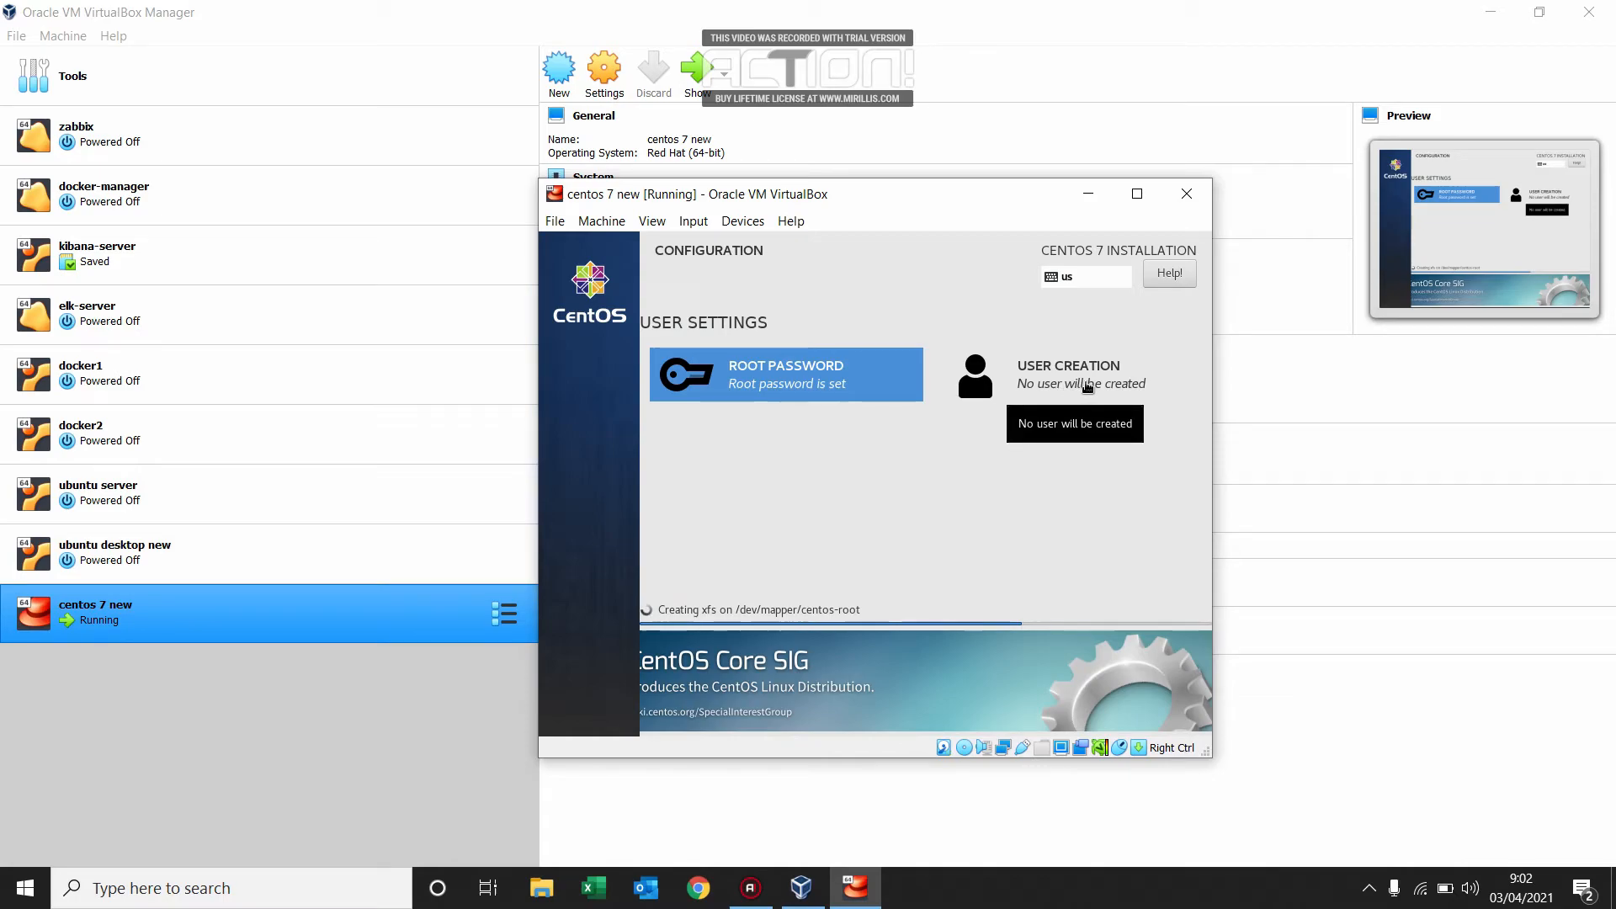
Start creating a user account with whoami as both the full name and the user name.
left_click(1085, 387)
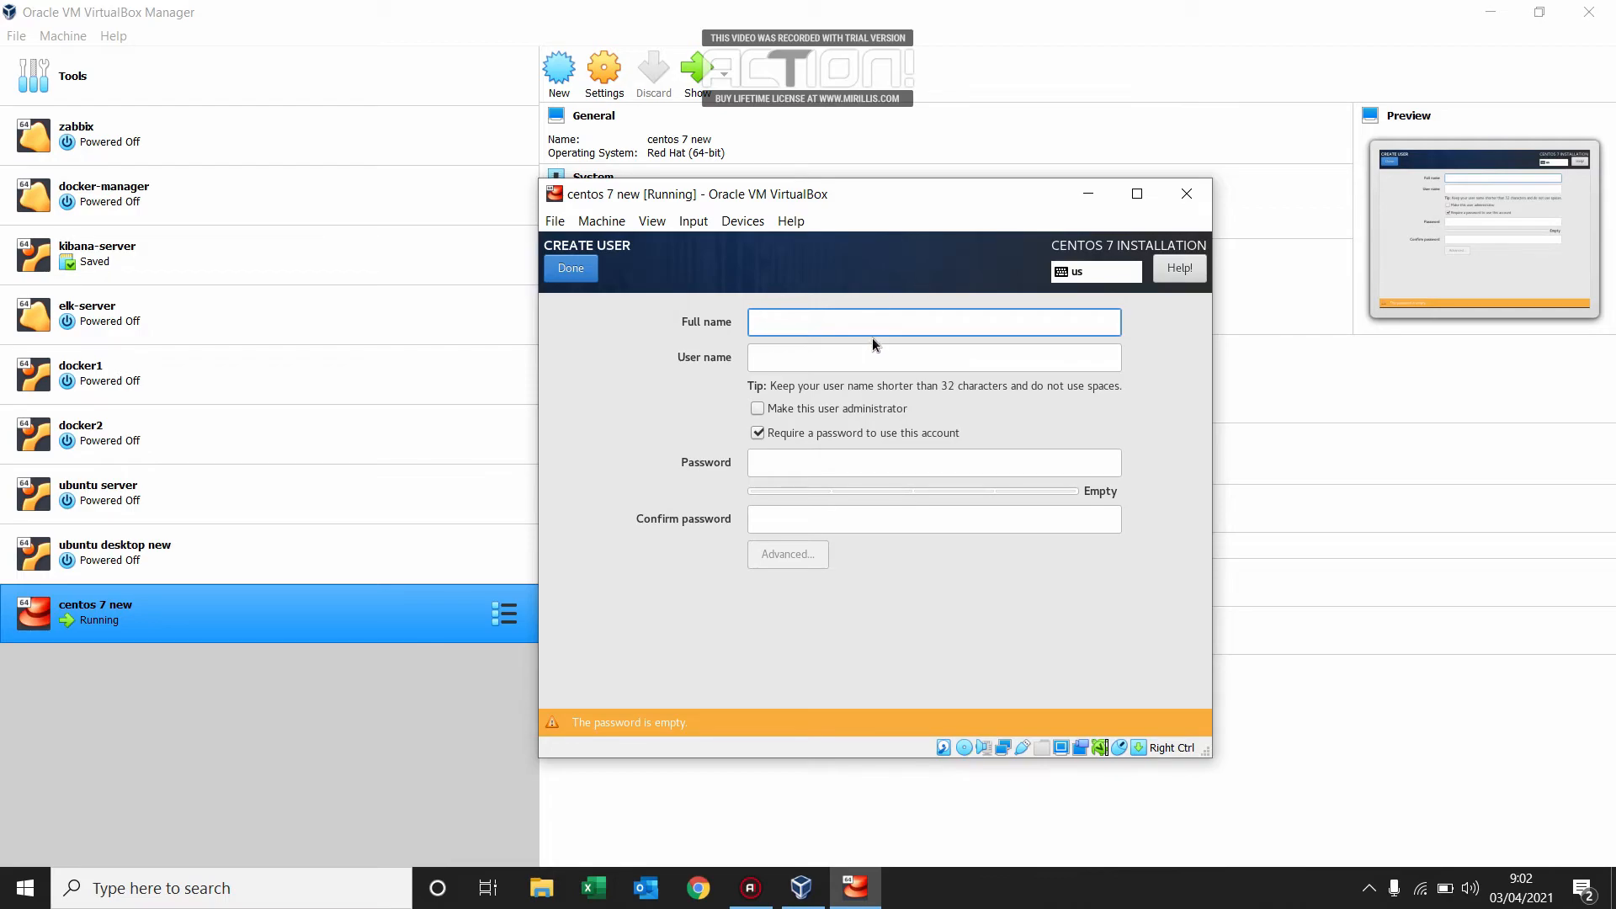
type("w")
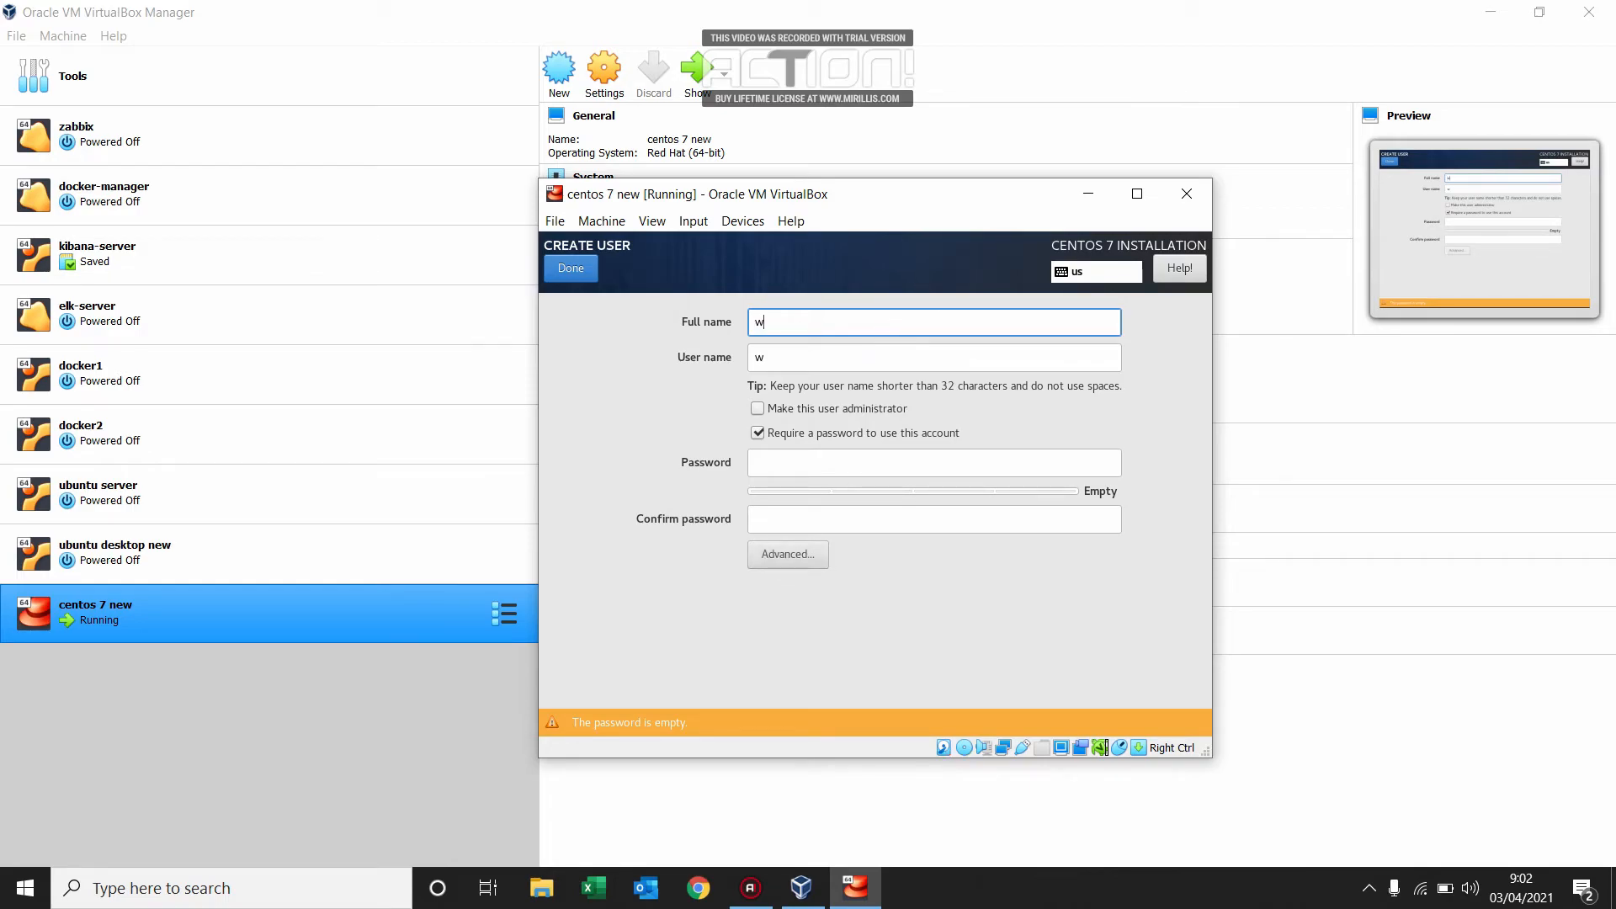
type("hoami")
Enter and confirm the new account's password, and save the user despite the password being too short.
left_click(876, 467)
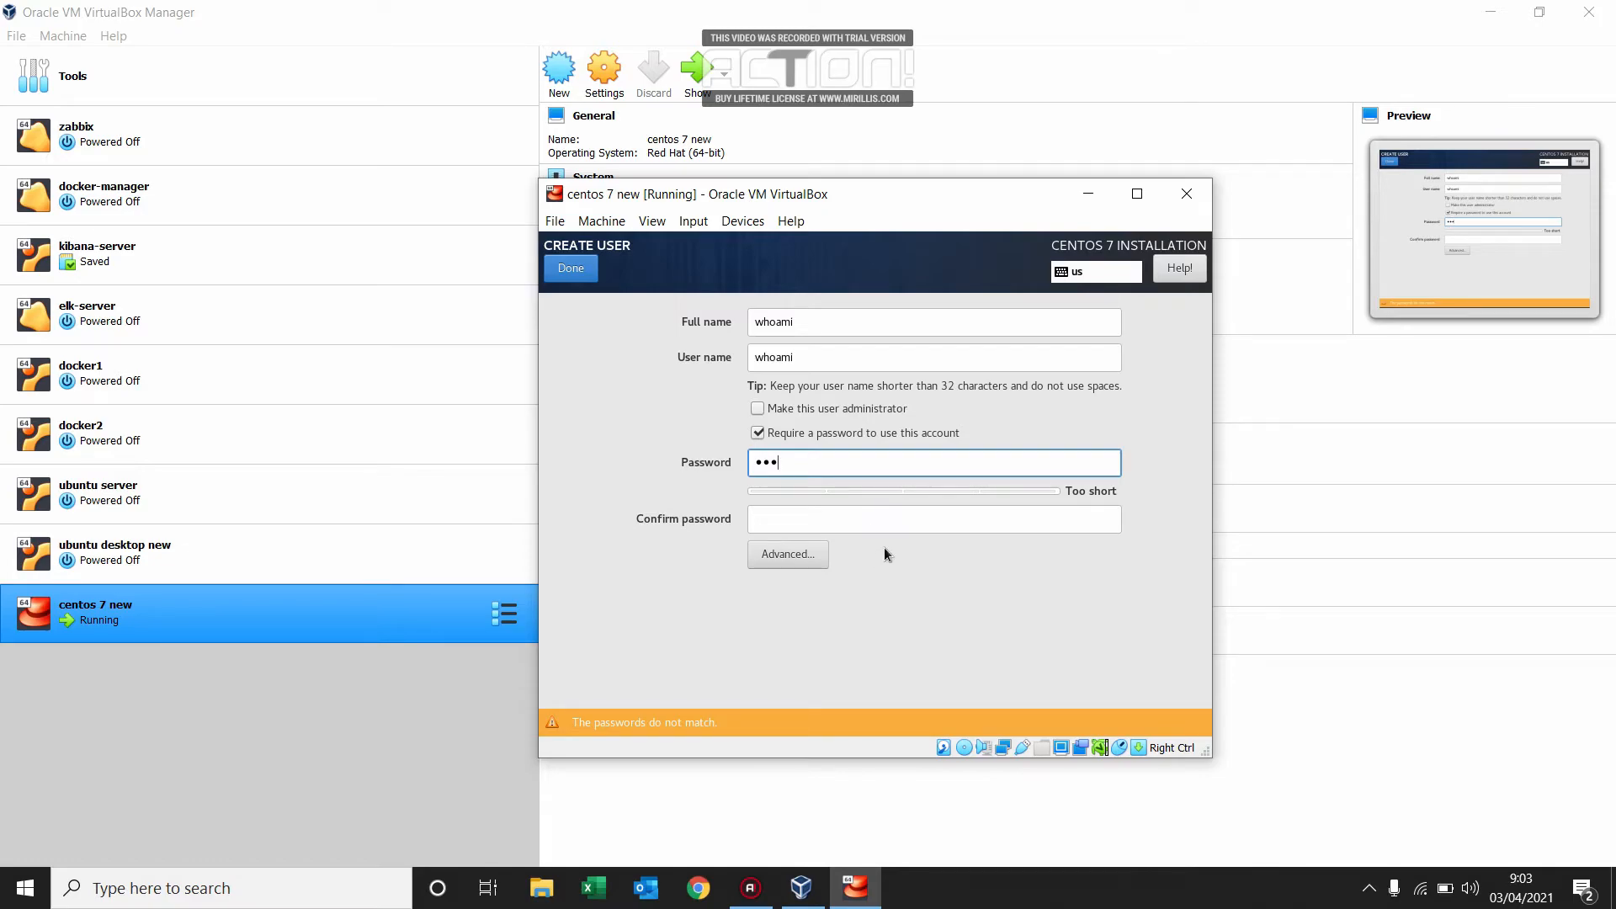
left_click(923, 523)
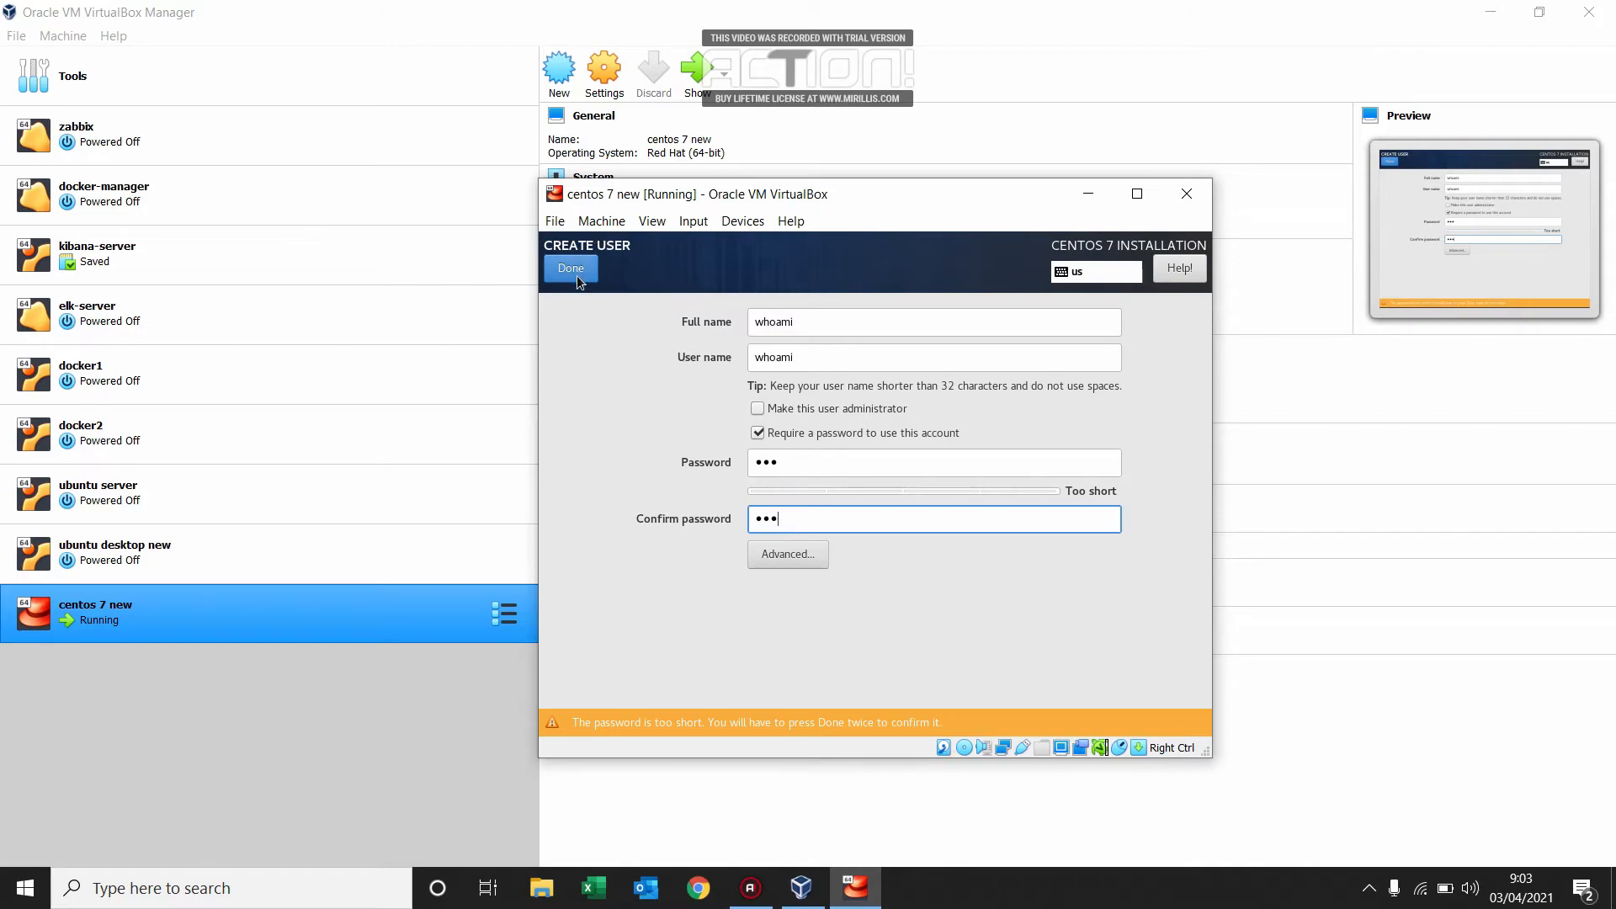
left_click(580, 271)
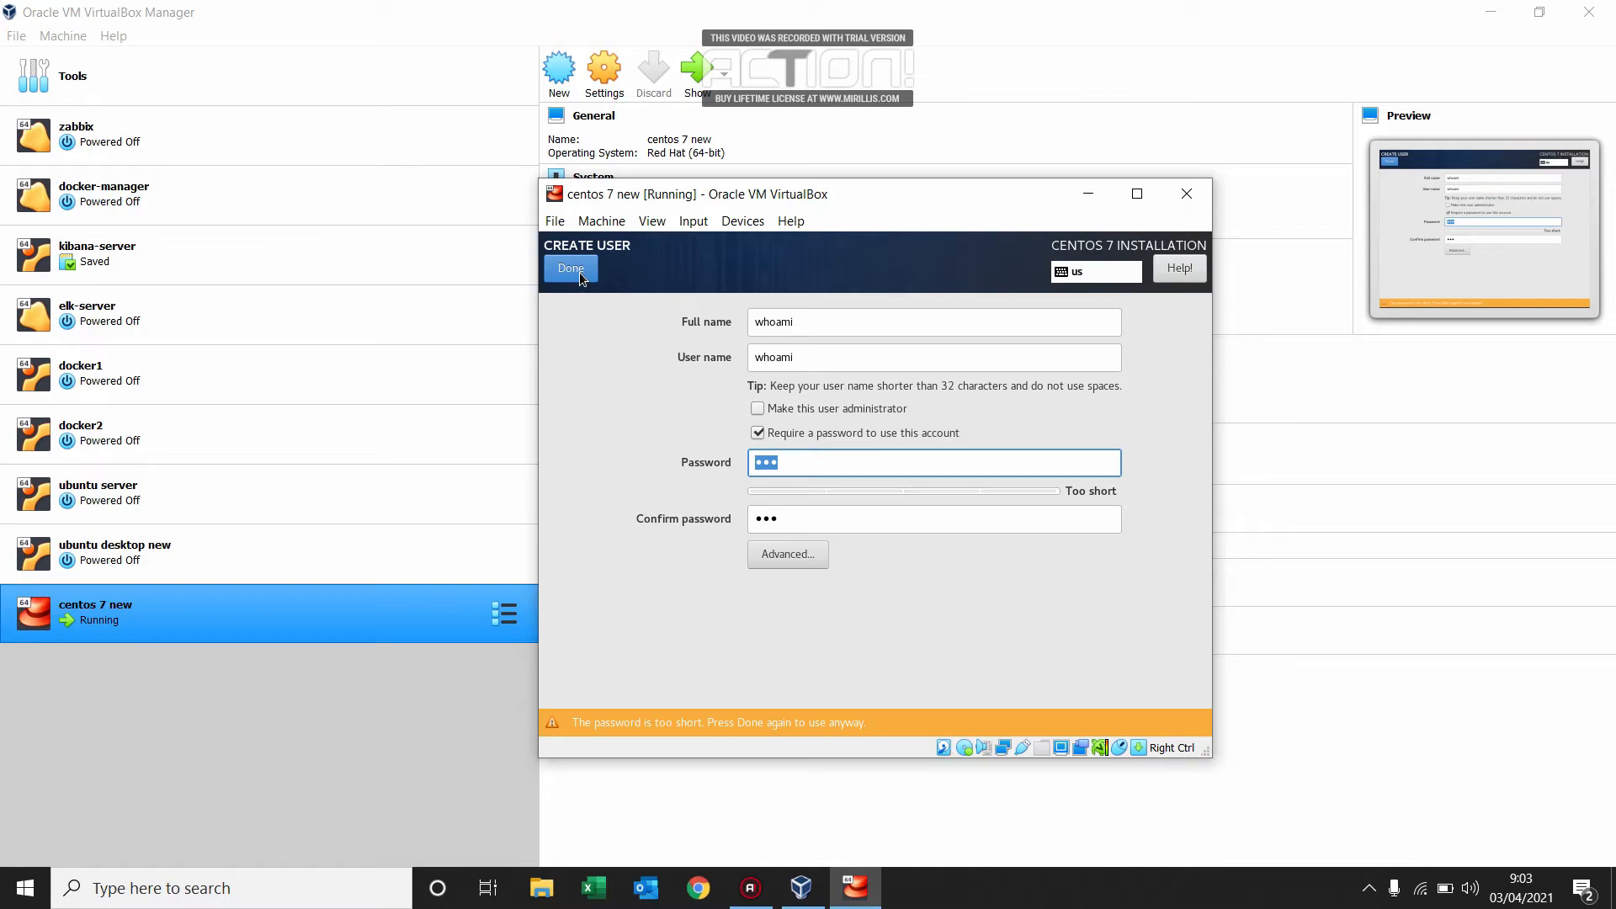
left_click(579, 271)
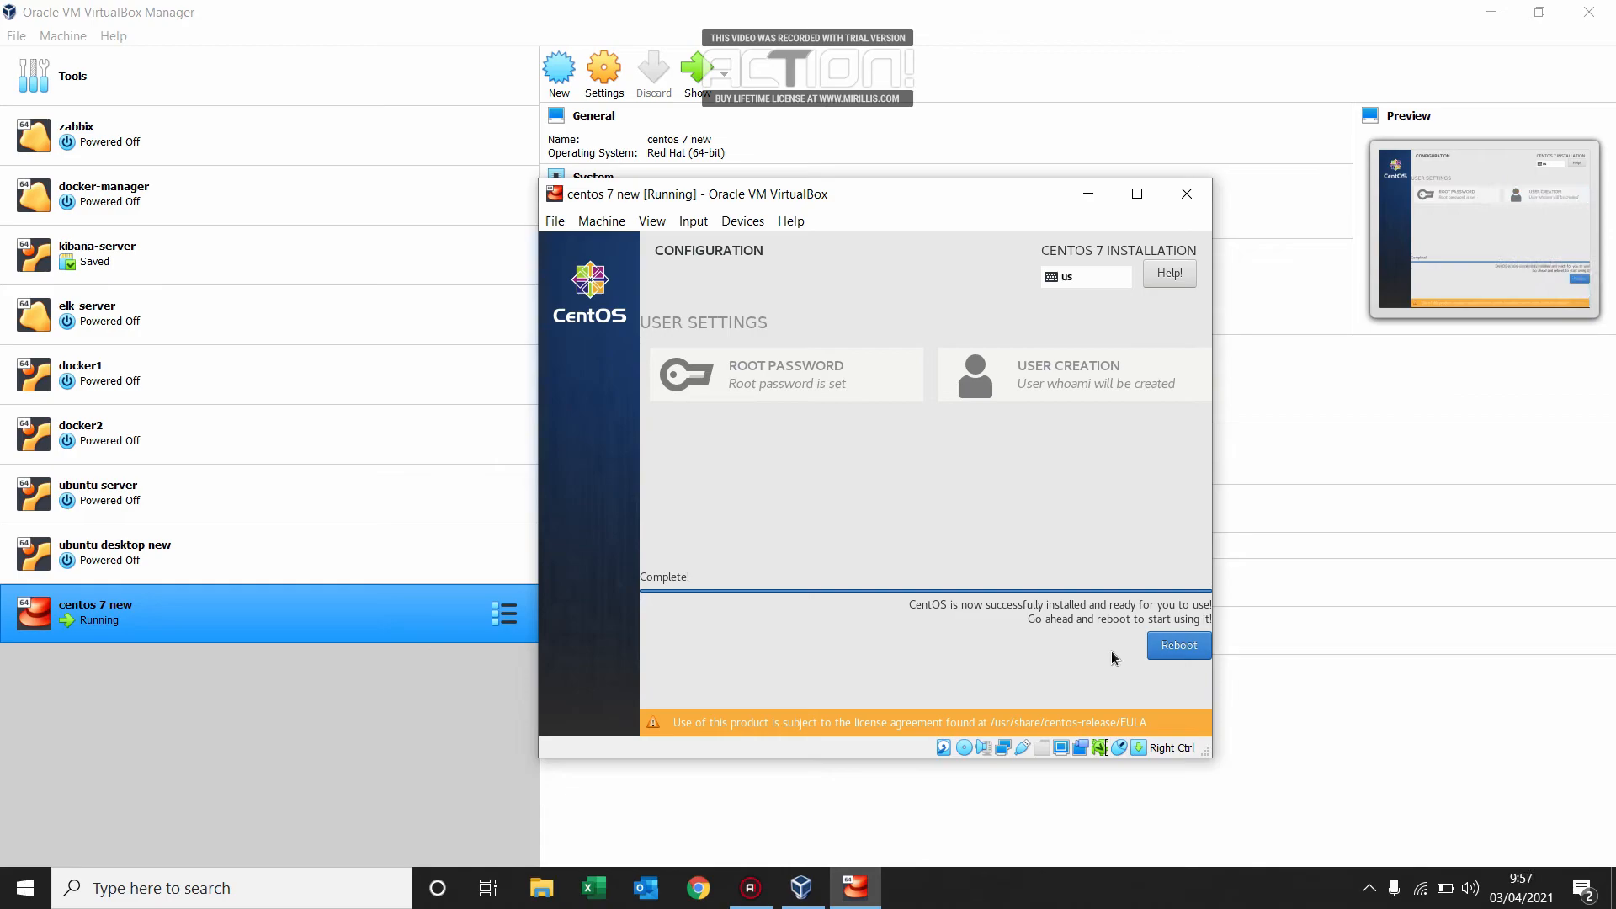
Reboot the virtual machine into the newly installed CentOS system.
left_click(1172, 651)
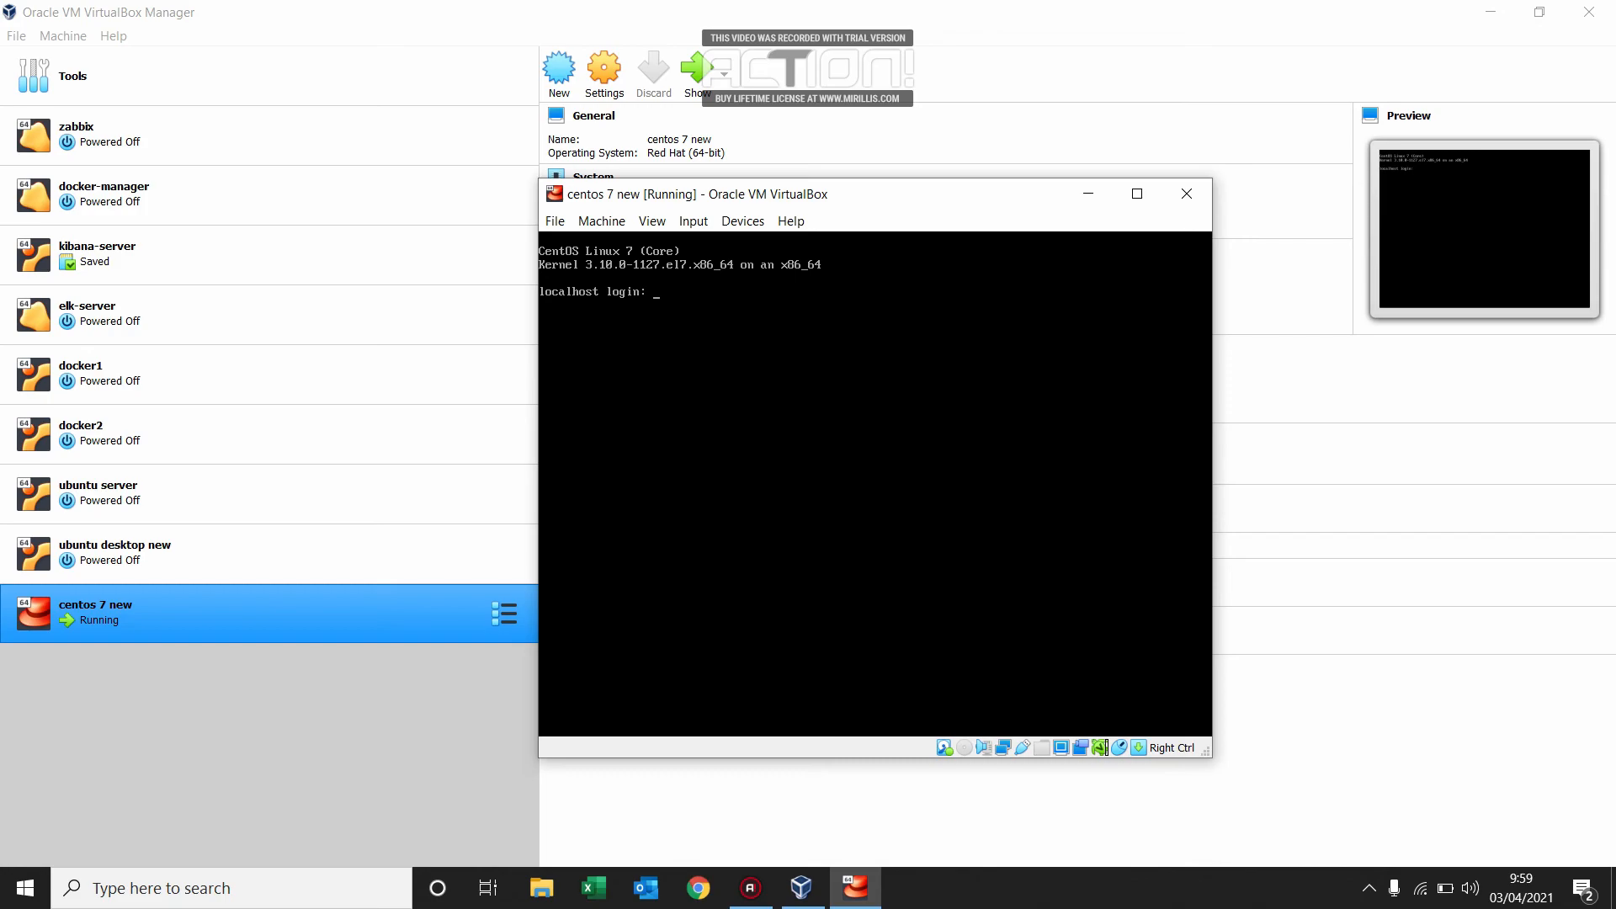
Log in at the console as root with the root password, and end that session with exit.
type("root")
key("Return")
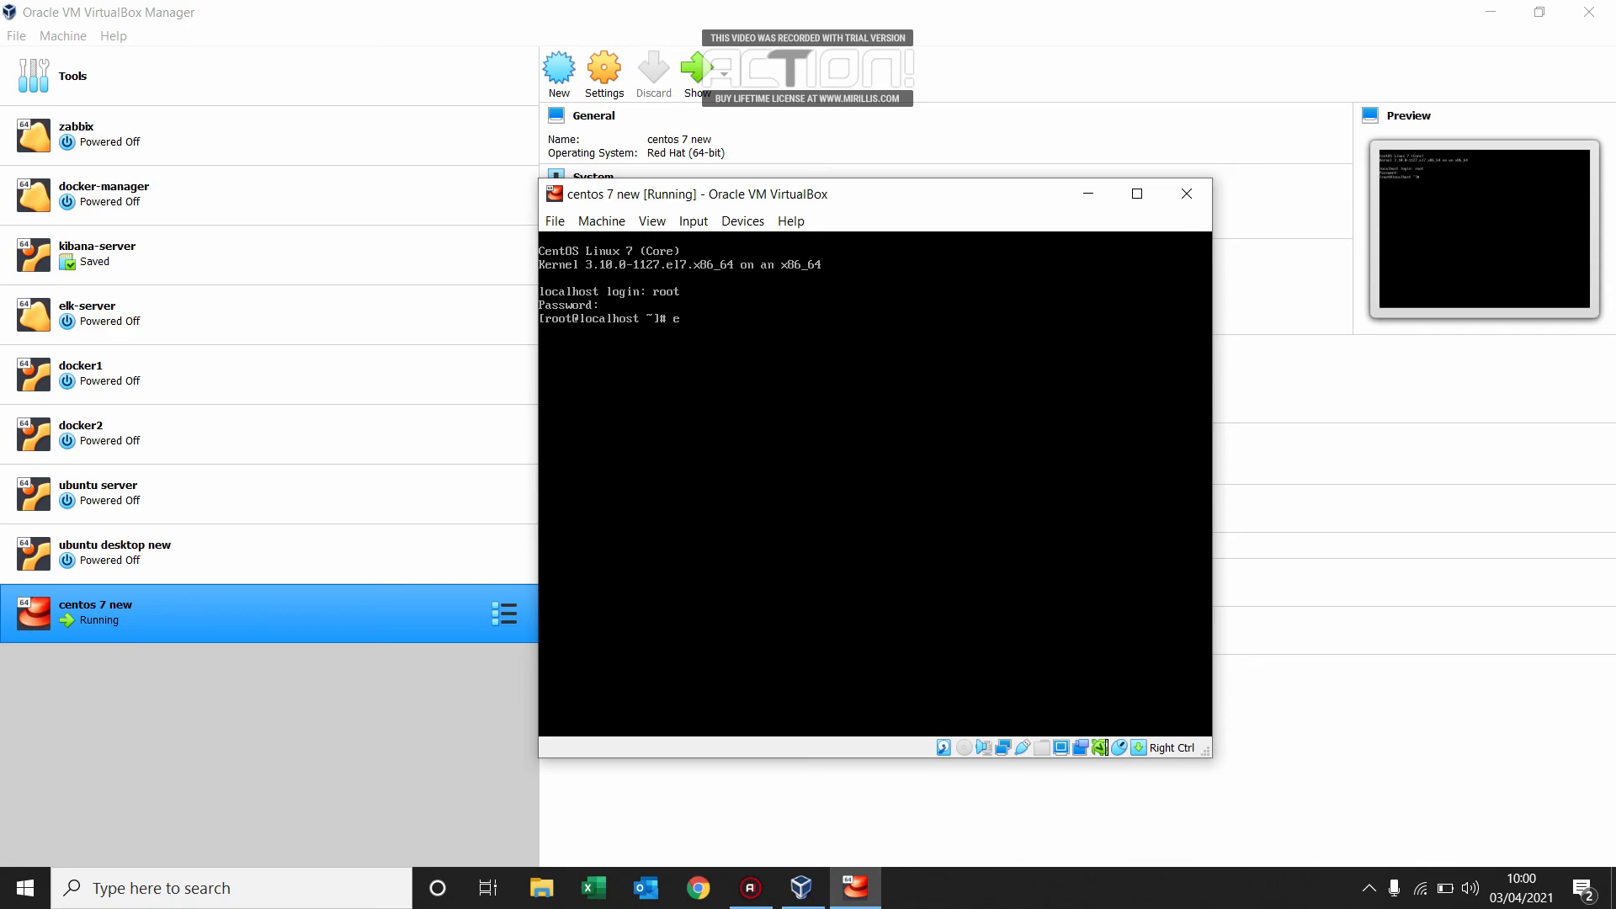
key("Return")
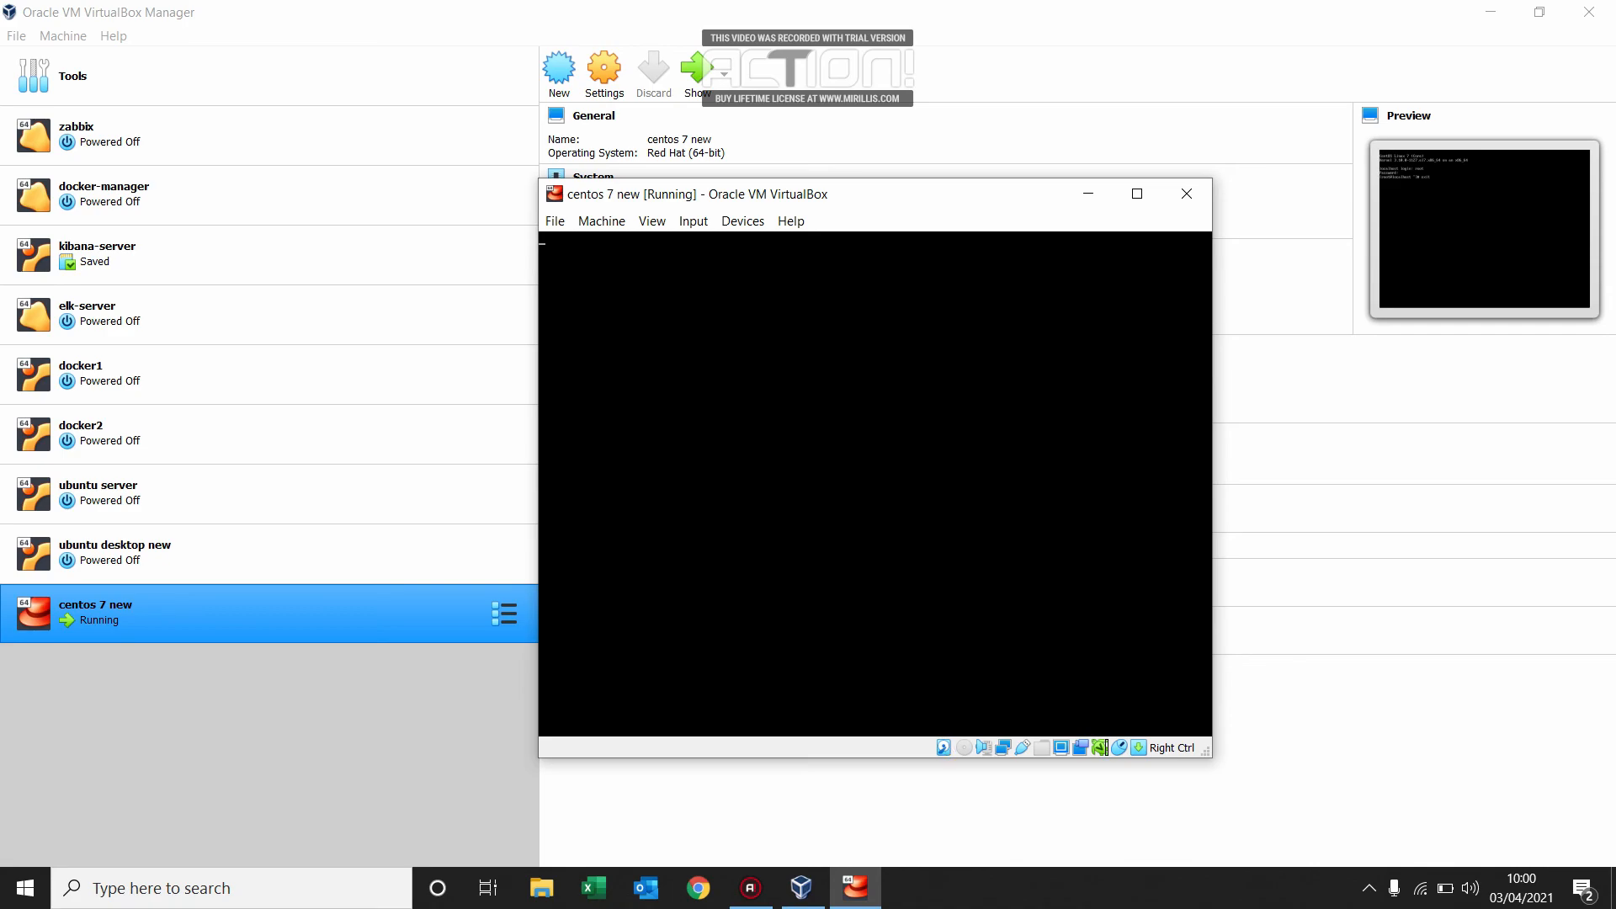
Log in at the console as whoami with that account's password.
type("whoam")
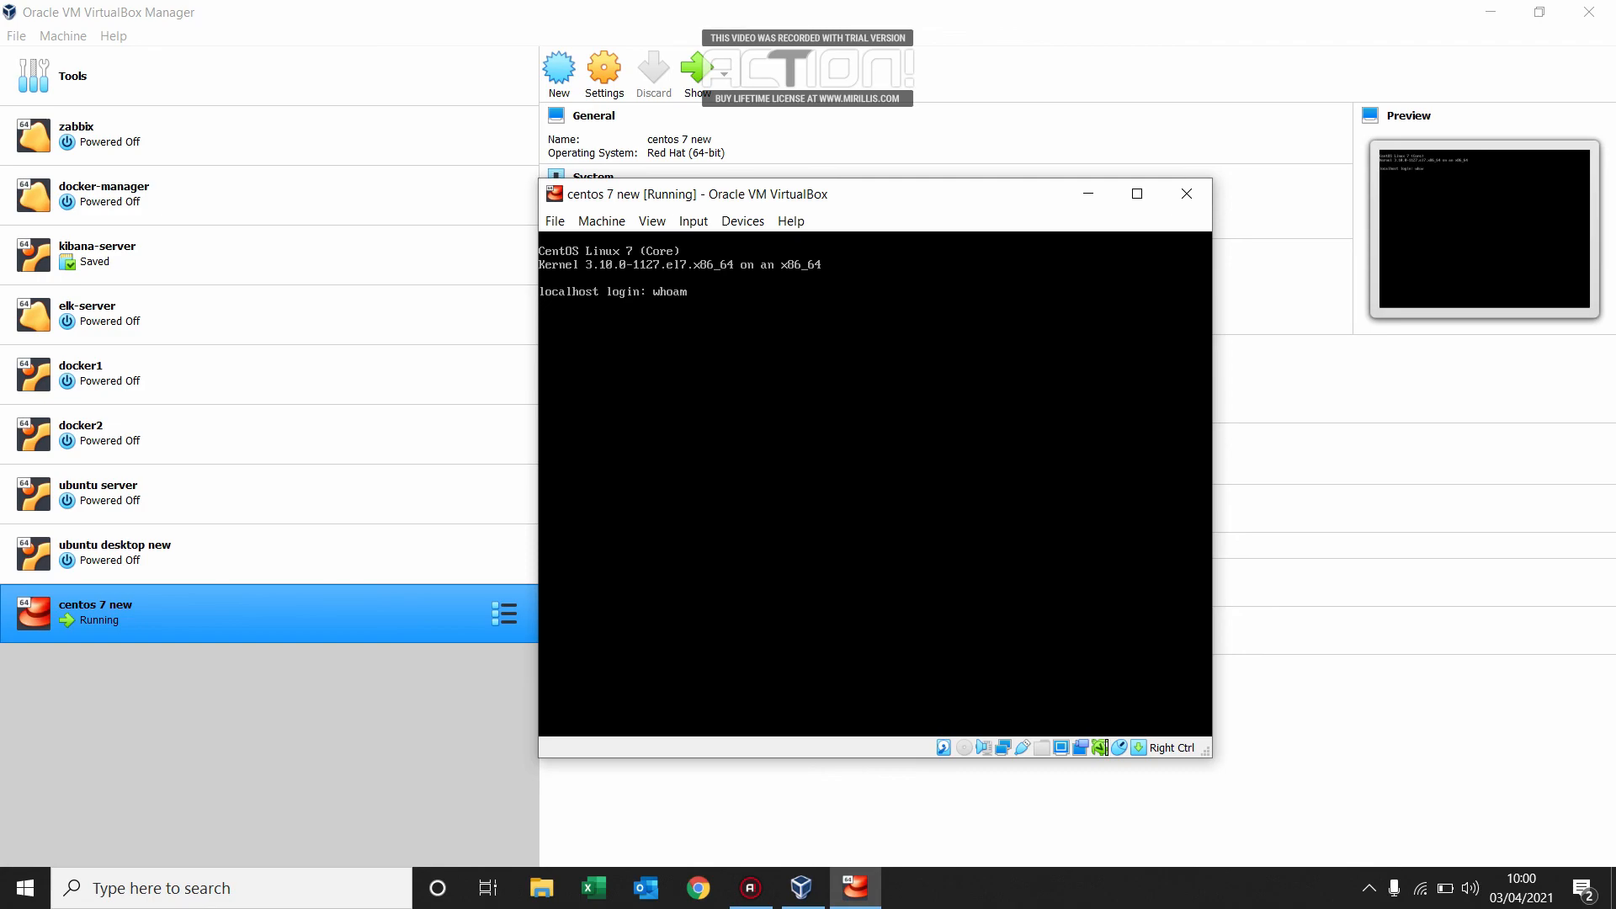
type("i")
key("Return")
key("Return")
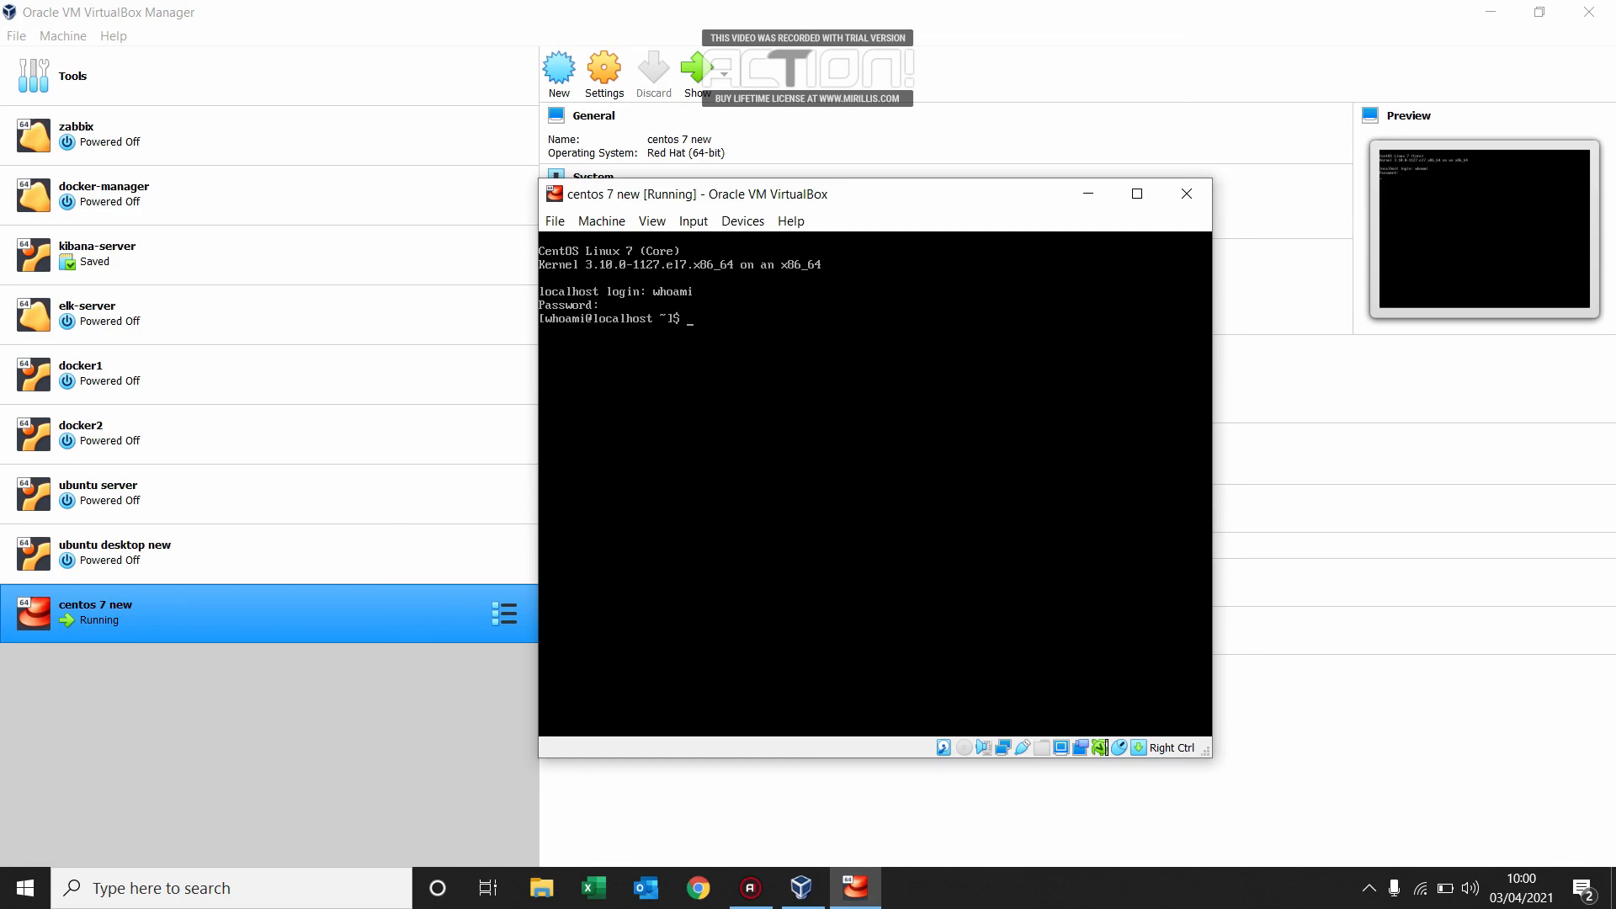